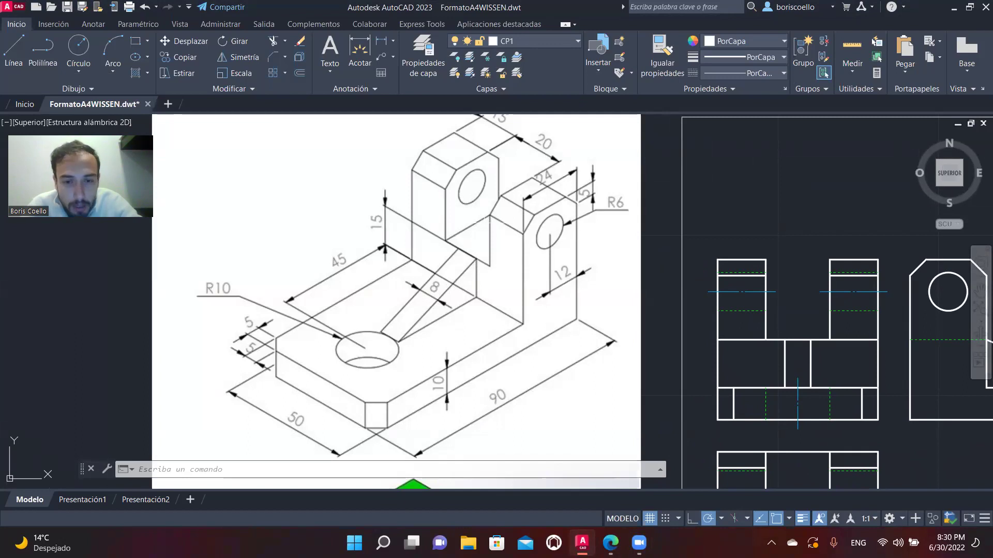
Examine the dimensioned isometric reference, the shaded model and the three projected views on the A4 sheet
scroll(486, 223, "down", 4)
middle_click_drag(490, 323, 489, 272)
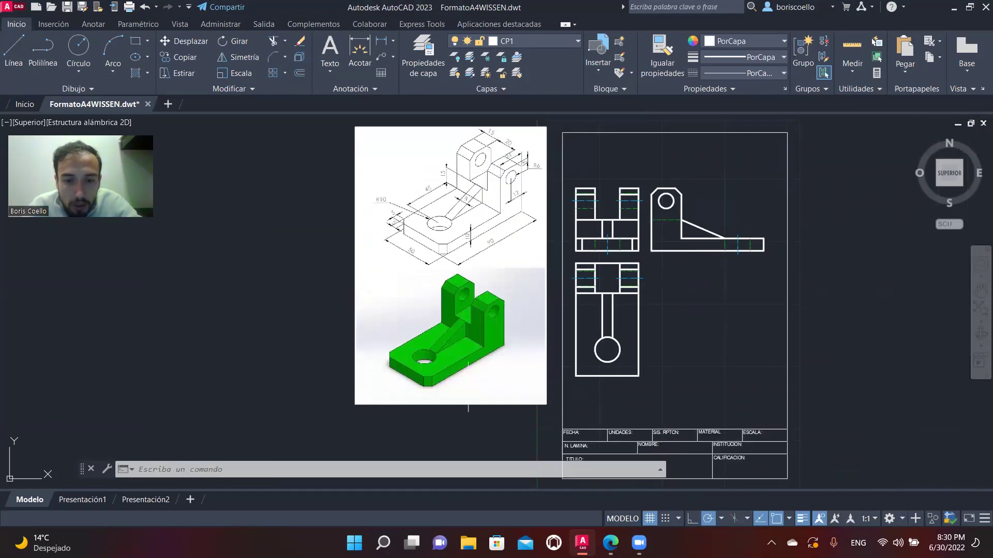
scroll(458, 382, "up", 5)
middle_click_drag(378, 359, 425, 385)
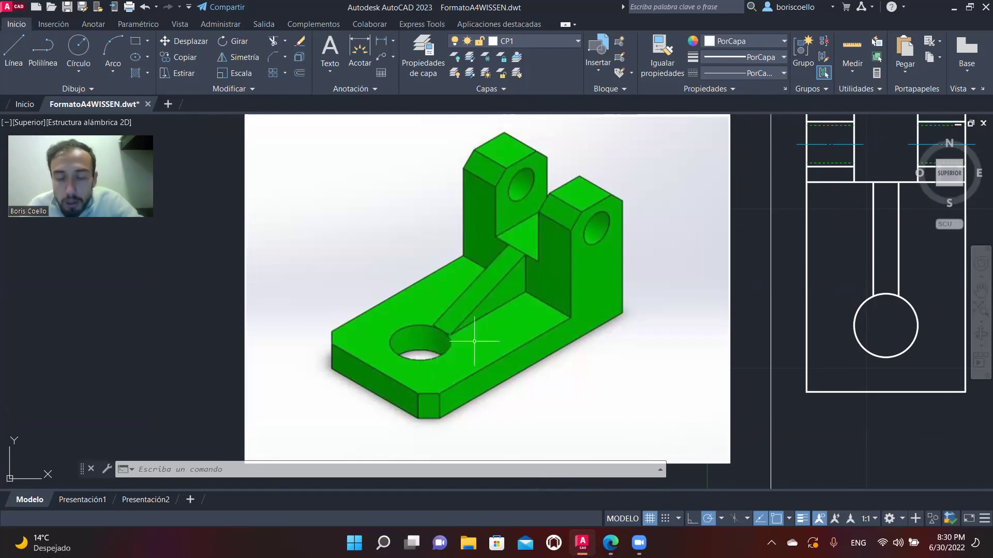
mouse_move(722, 294)
middle_mouse_down()
mouse_move(651, 300)
mouse_move(533, 336)
middle_mouse_up()
scroll(632, 314, "down", 2)
middle_click_drag(787, 319, 676, 367)
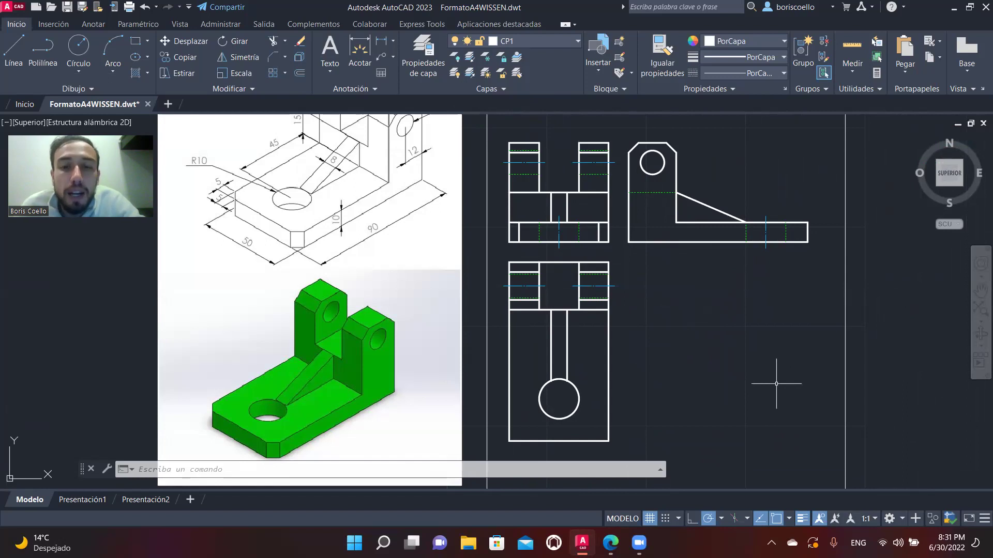
middle_click_drag(760, 355, 765, 388)
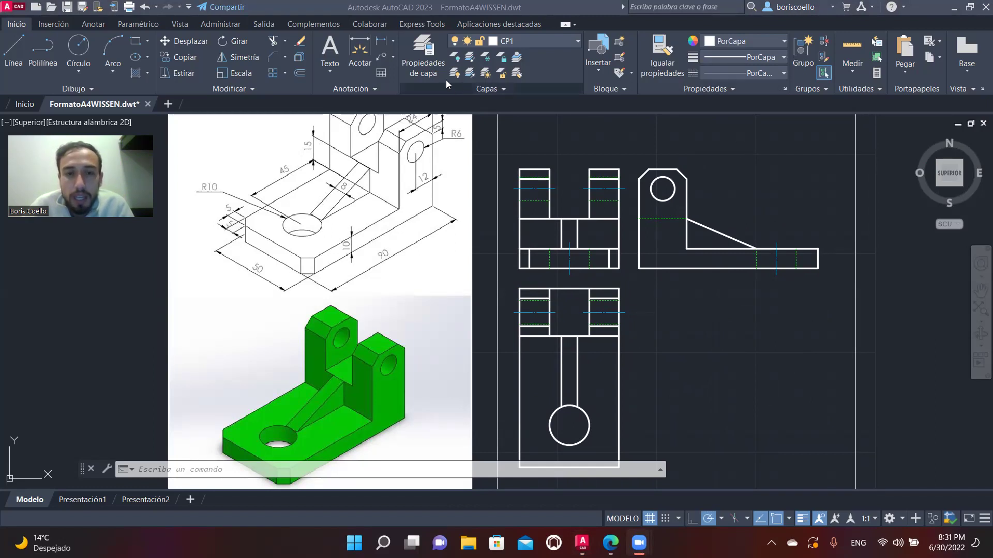
Create a new layer named COT and set its colour to index 50, yellow
left_click(424, 63)
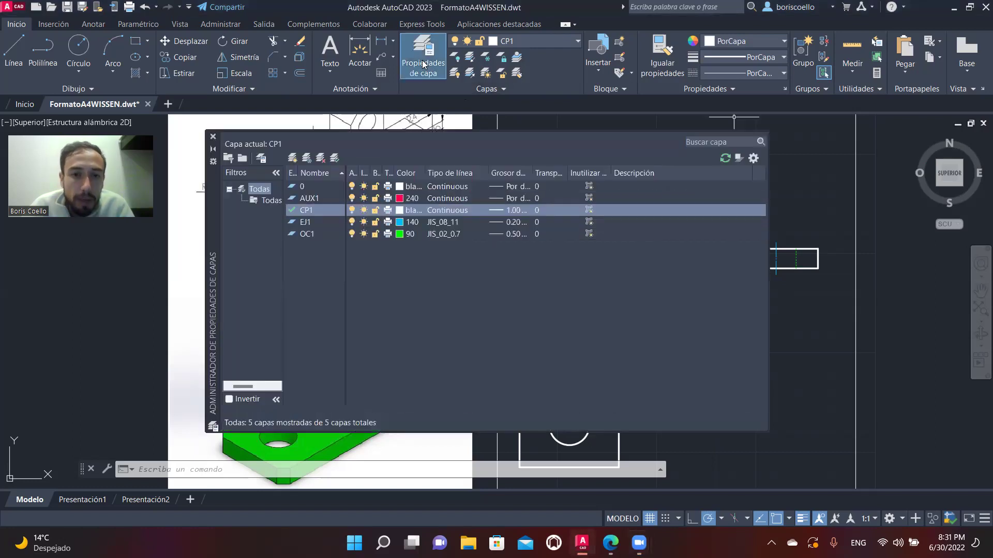
left_click(294, 158)
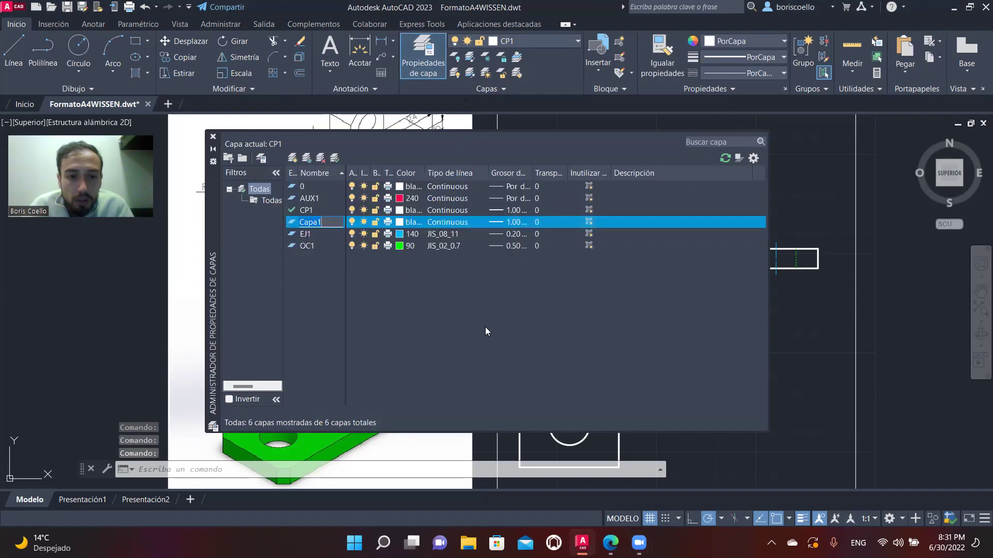
type("C")
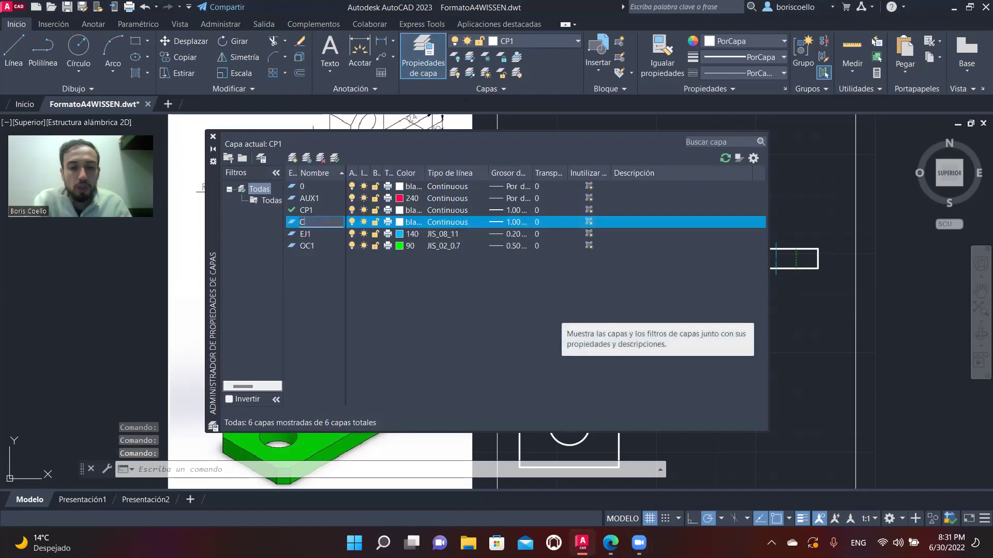
type("OT")
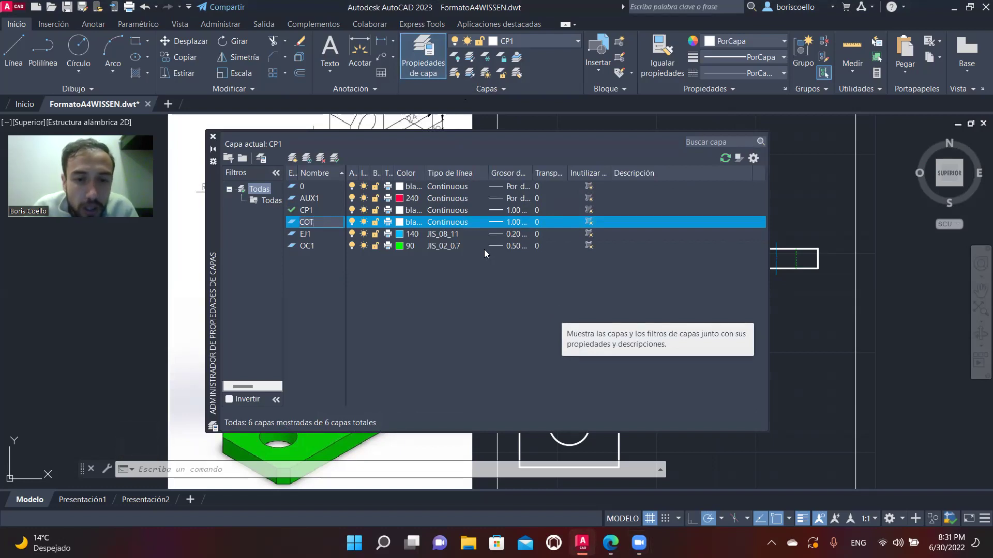
left_click(406, 222)
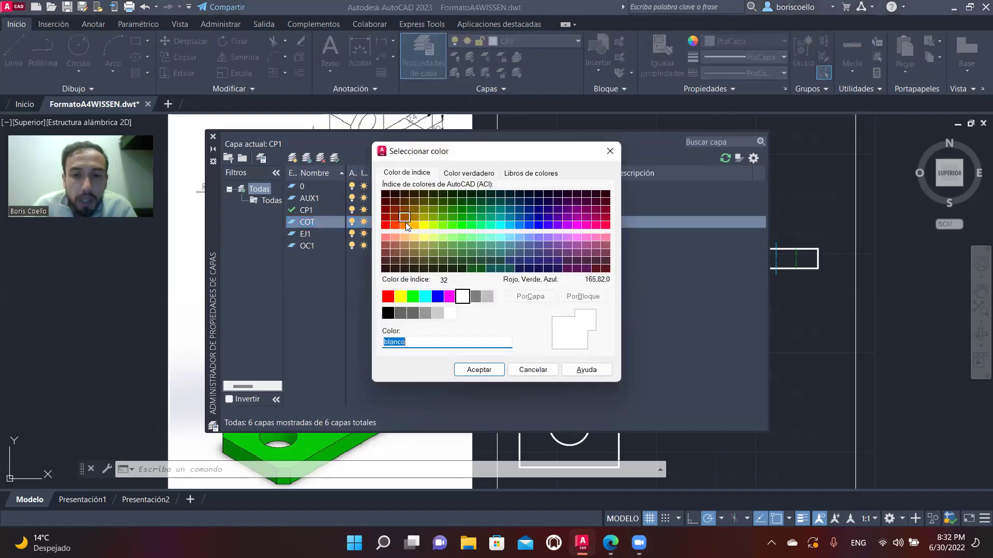
left_click(424, 225)
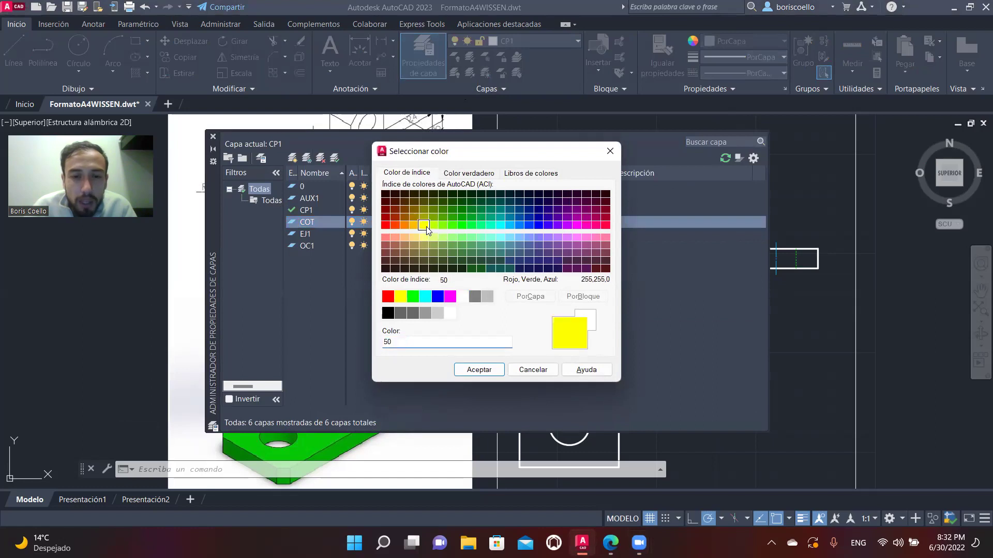
left_click(481, 369)
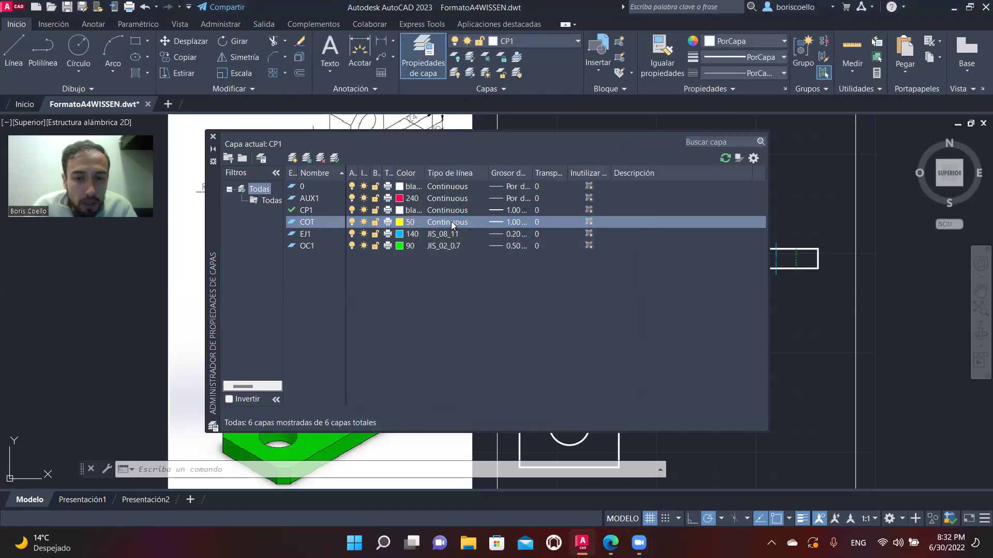
Set the COT layer's lineweight to 0.15 mm and close the layer properties manager
left_click(491, 223)
scroll(550, 247, "up", 2)
scroll(550, 248, "up", 3)
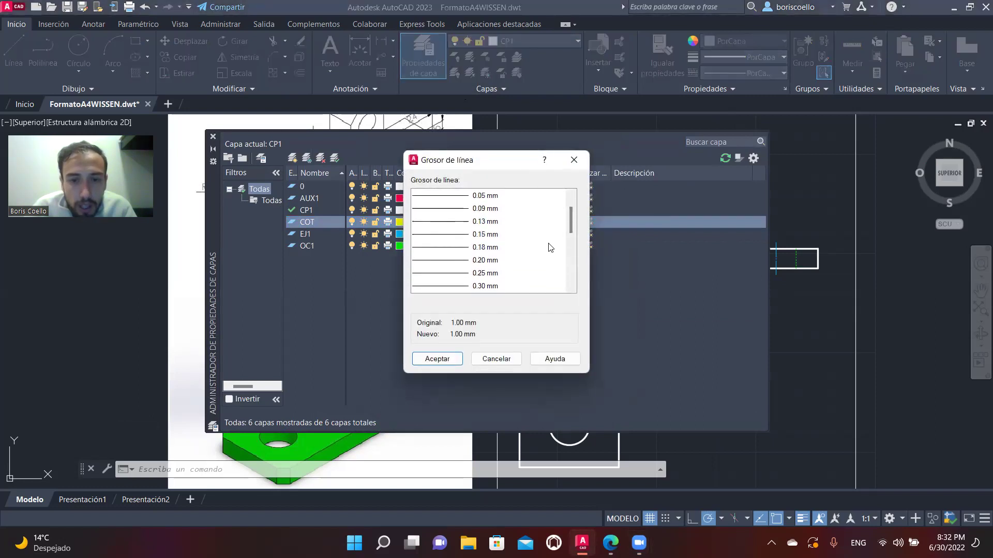
scroll(543, 239, "up", 1)
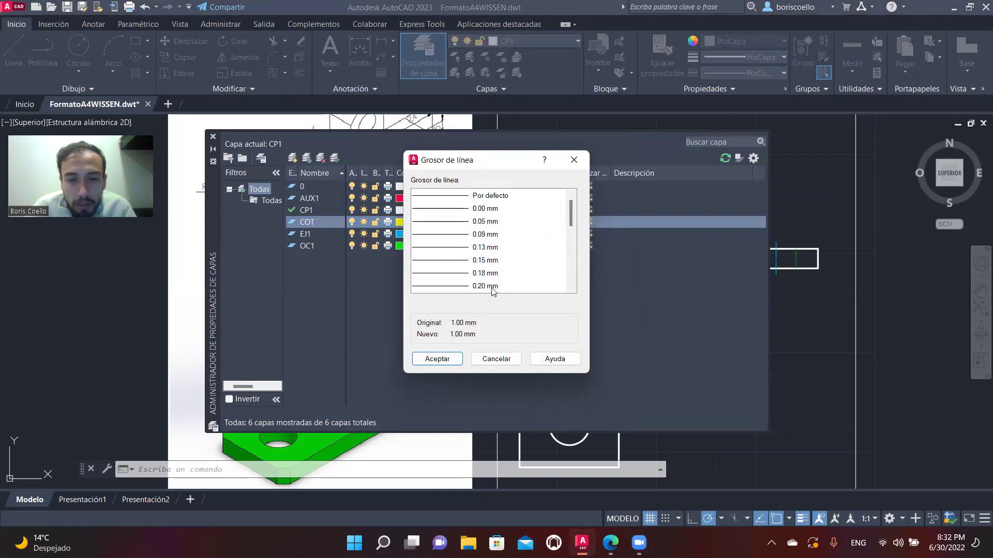
left_click(460, 261)
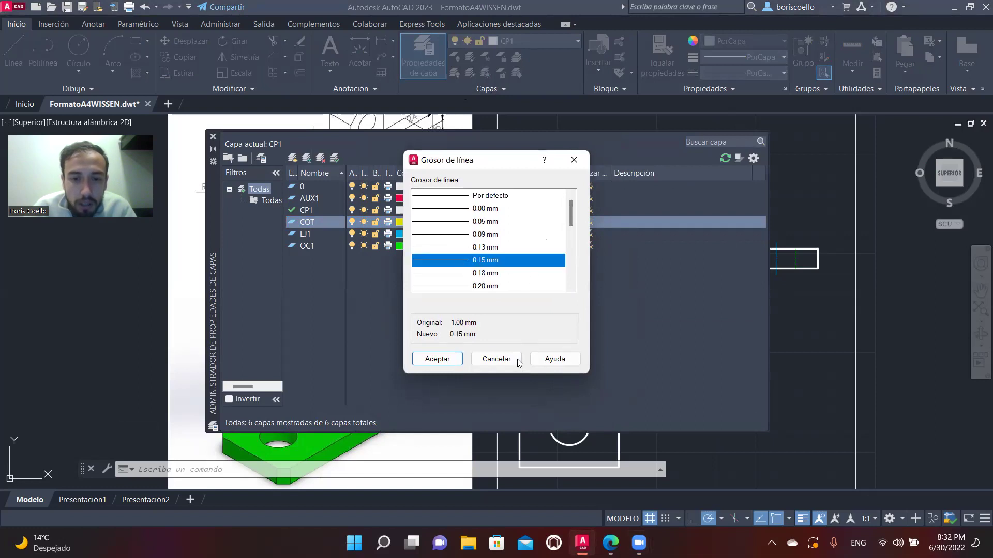
left_click(437, 359)
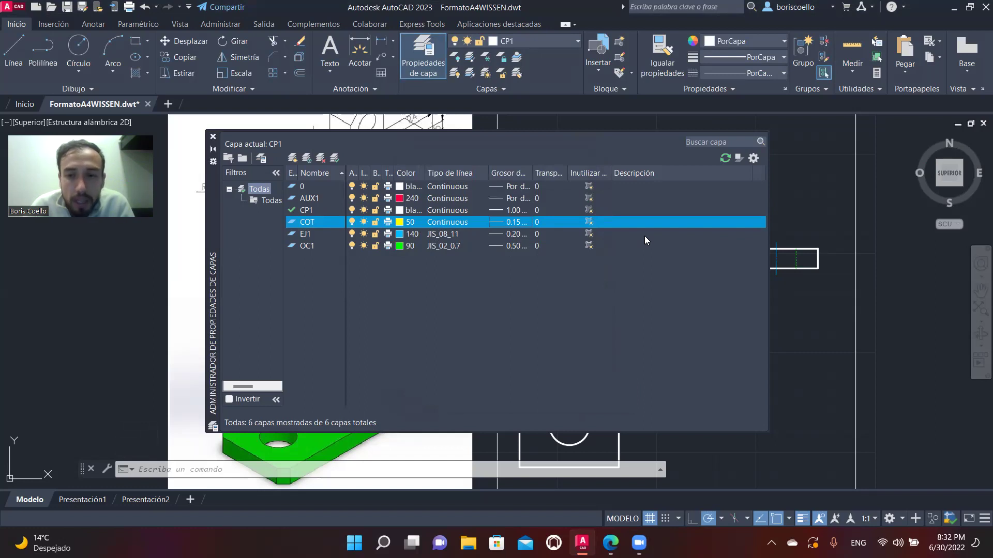
left_click(213, 137)
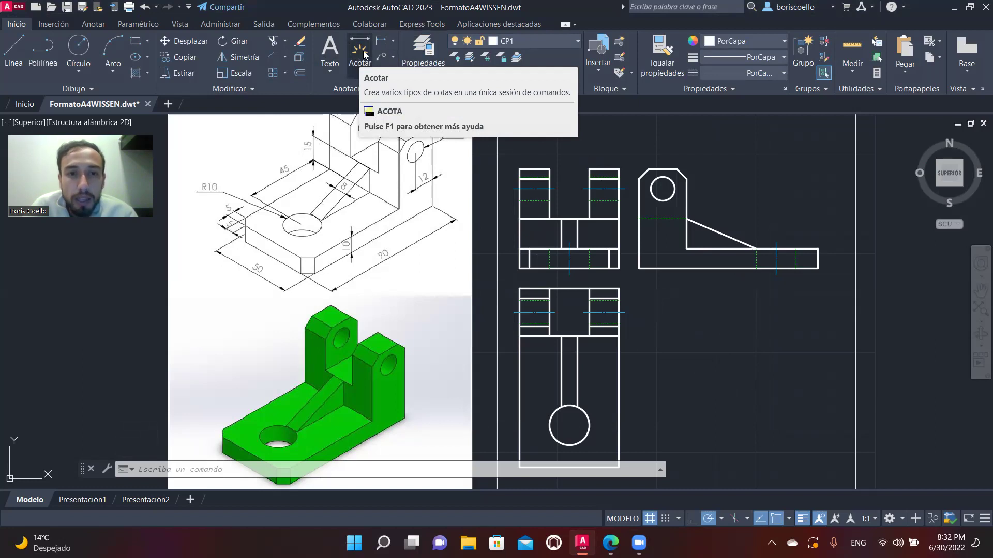
Review the available dimension types, leader options and dimension styles among the home annotation tools
left_click(393, 44)
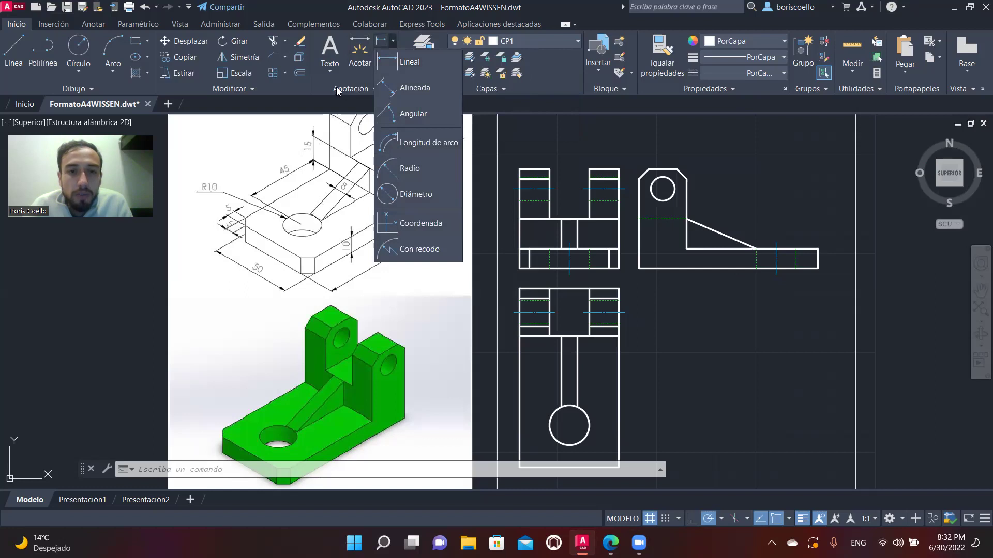
left_click(321, 79)
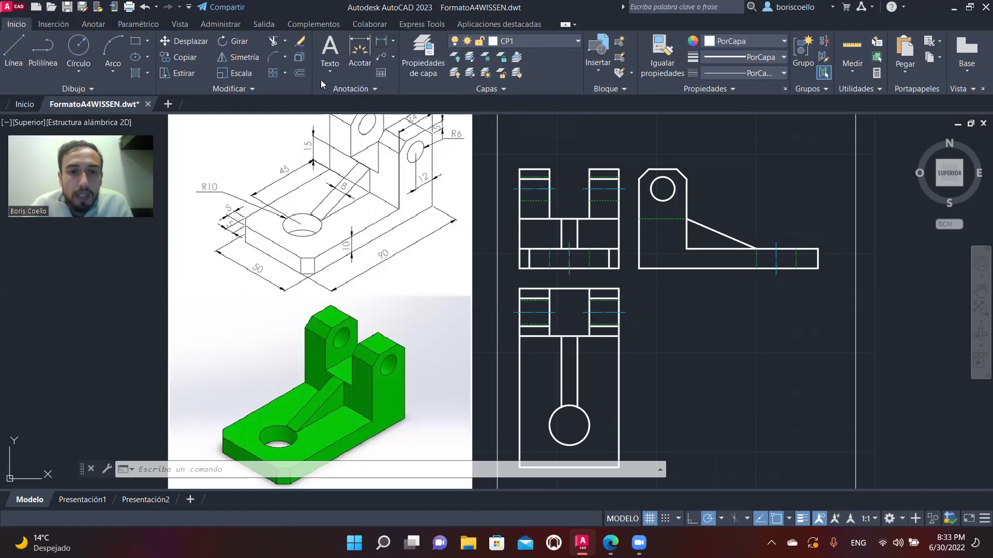
left_click(393, 58)
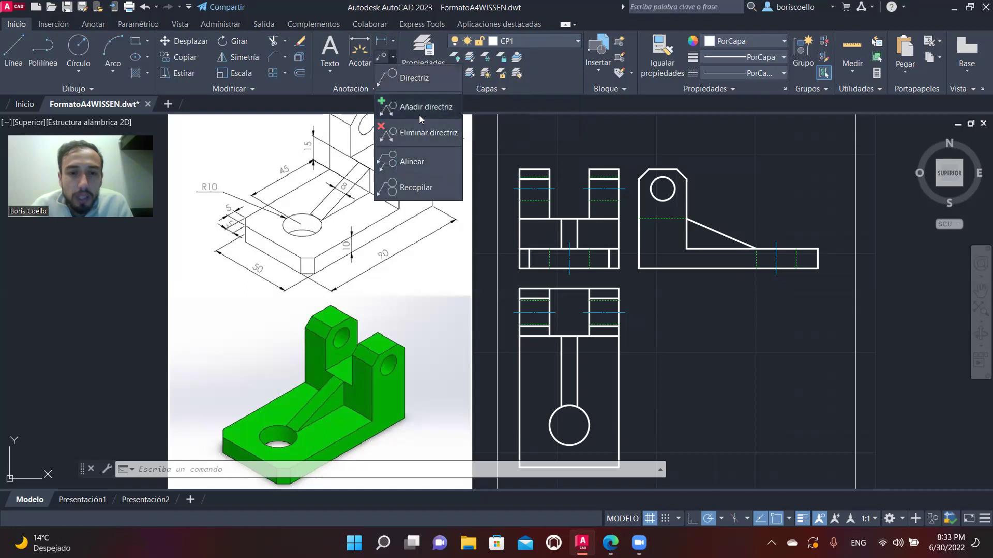
left_click(355, 67)
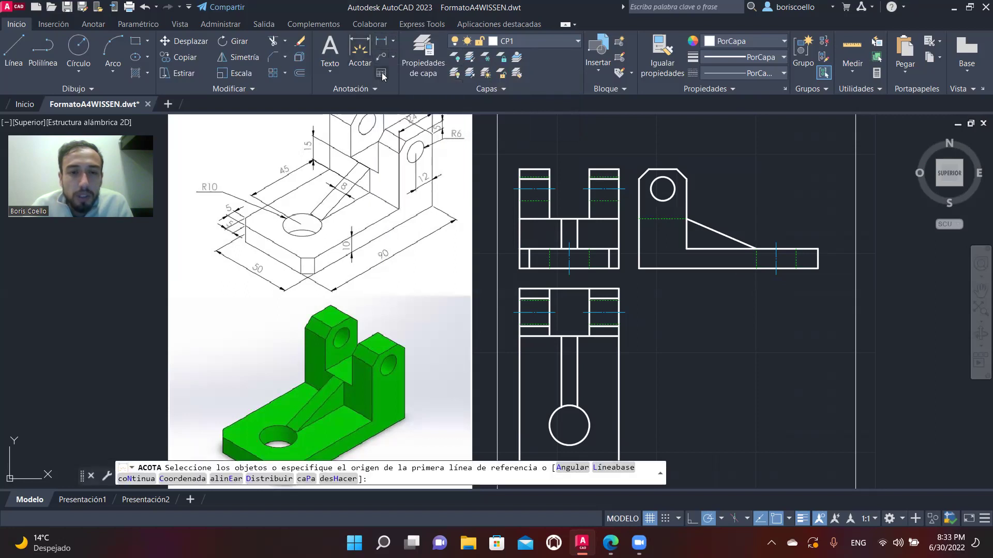
key("Escape")
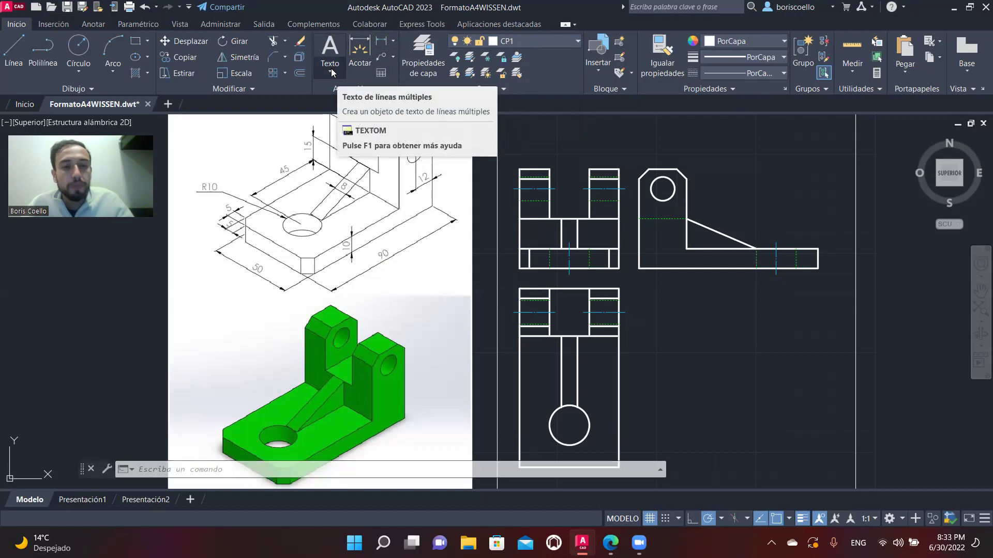
key("Escape")
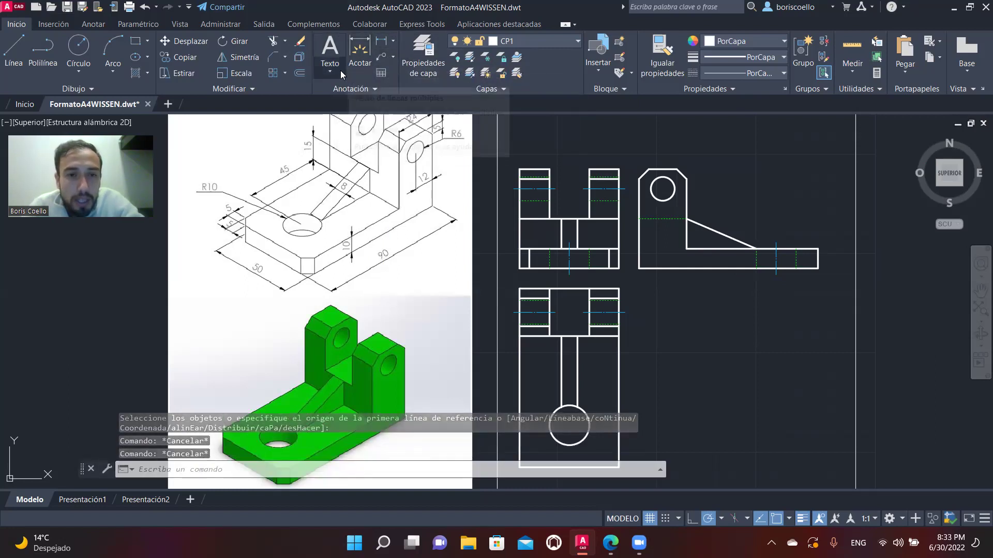
left_click(360, 91)
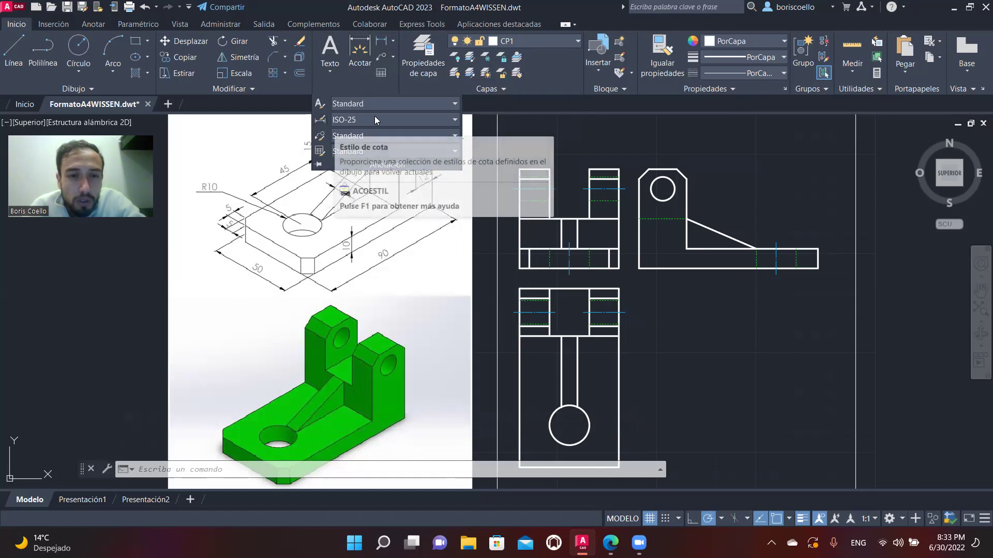
left_click(443, 119)
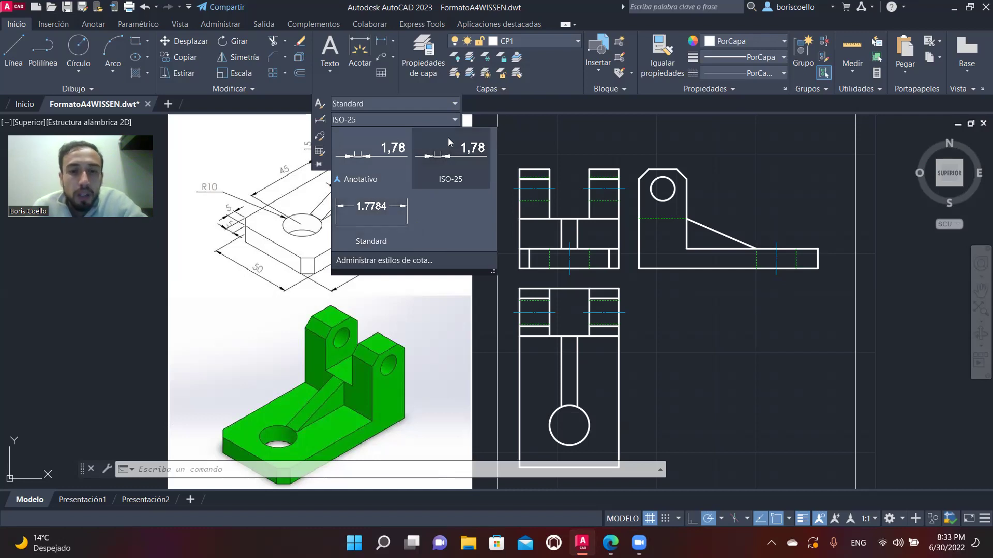
left_click(455, 121)
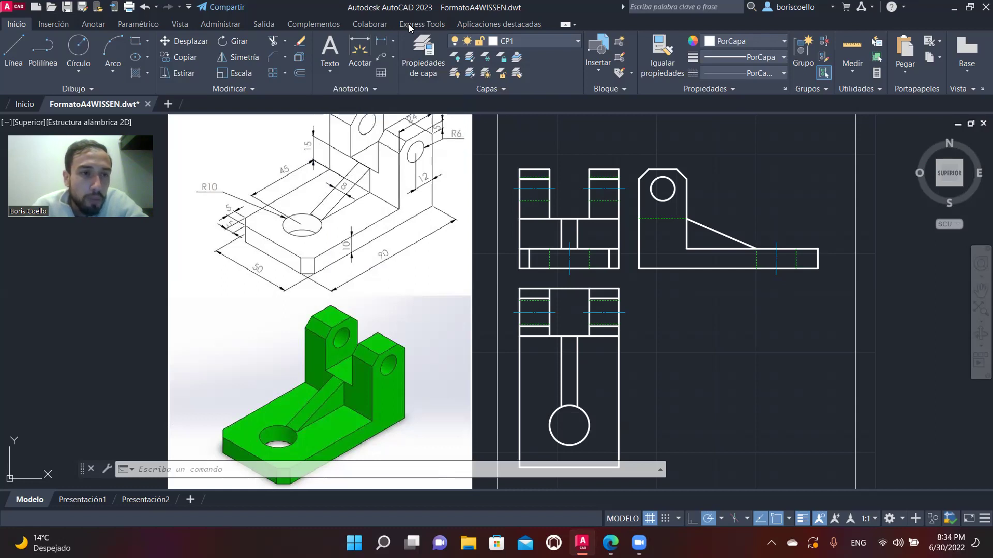
Review the full annotation toolset, including the linear, continued and baseline dimension options and the dimension style list
left_click(93, 25)
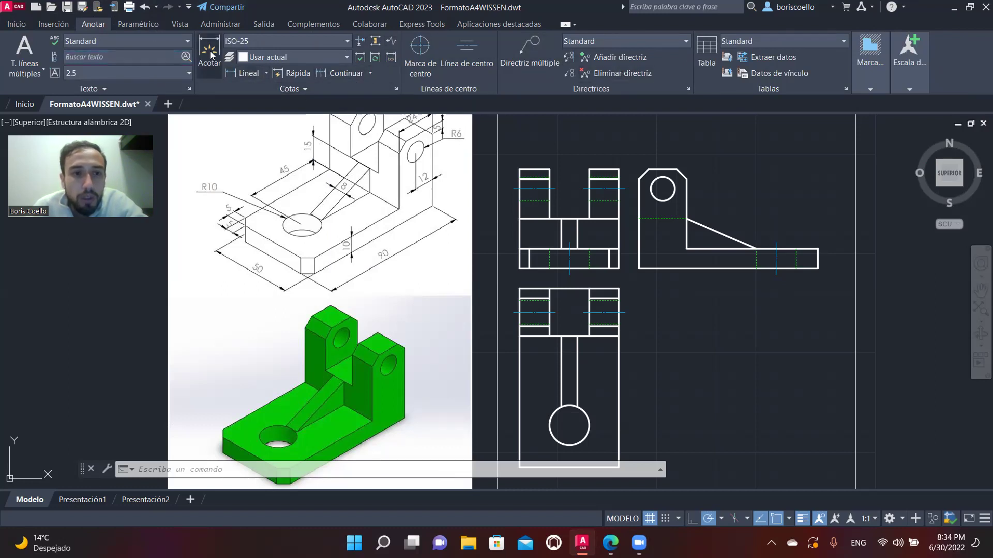
left_click(266, 75)
left_click(266, 77)
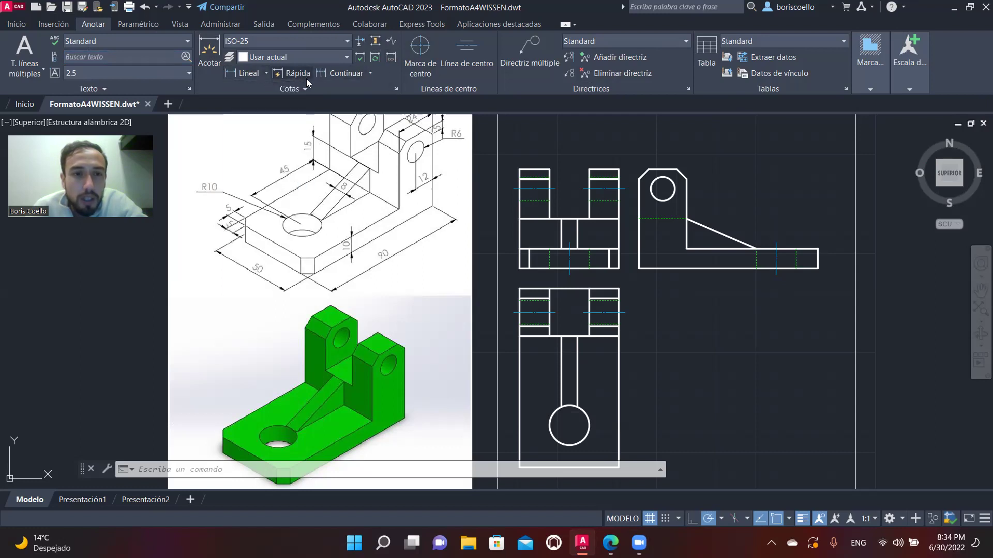
left_click(371, 73)
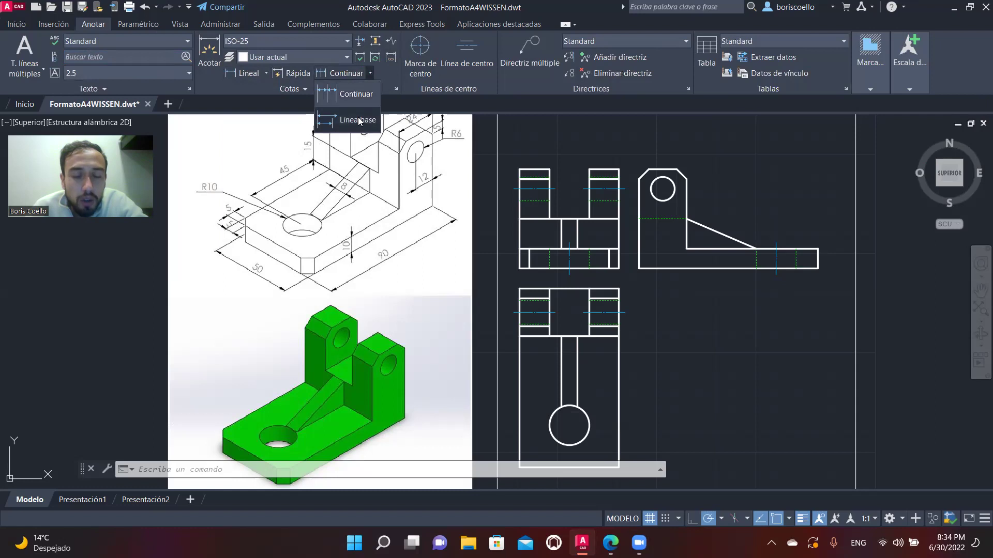
left_click(370, 75)
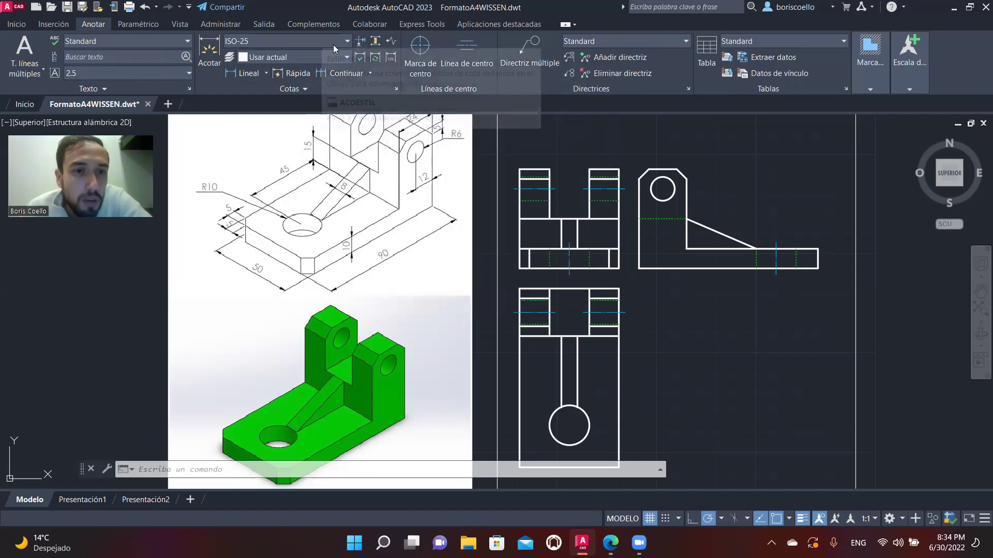
left_click(340, 41)
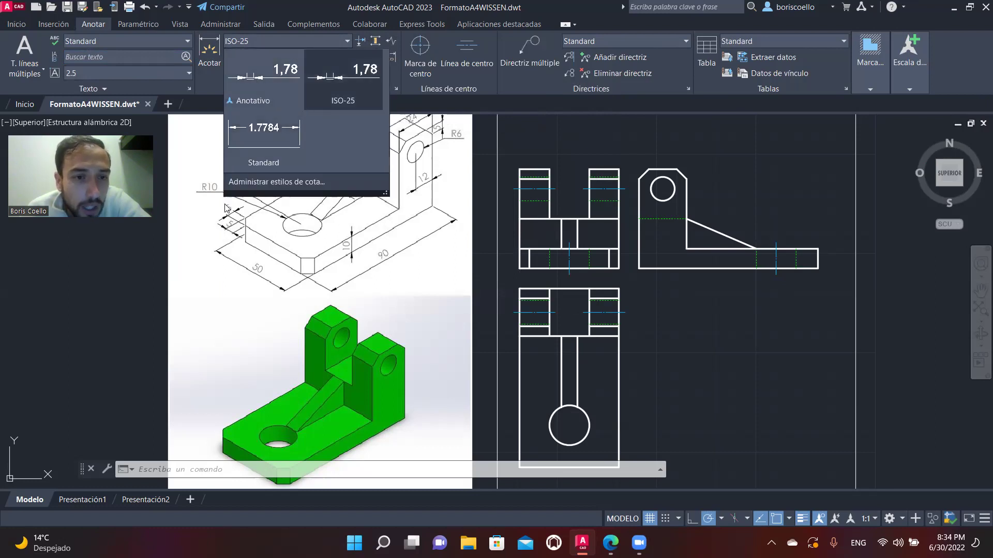
left_click(331, 41)
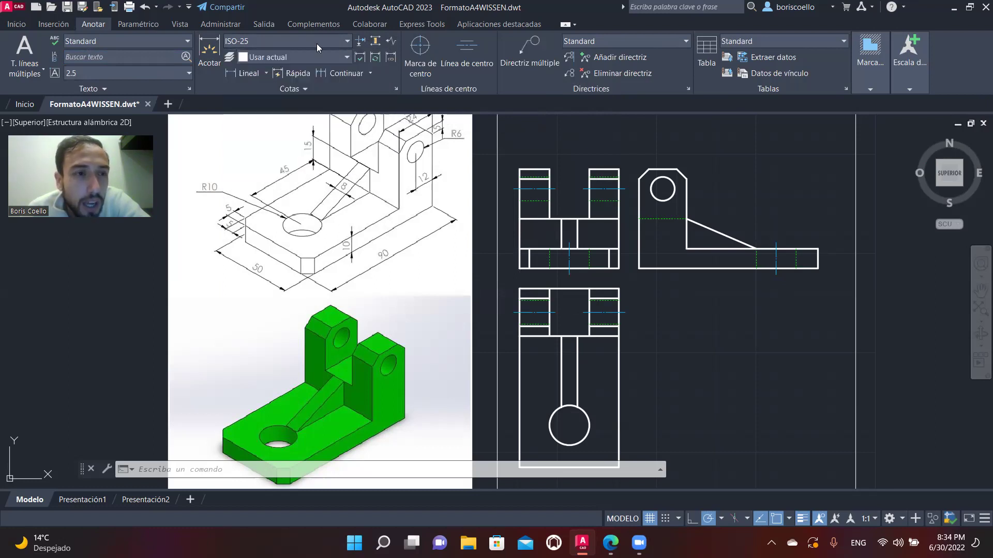
left_click(19, 24)
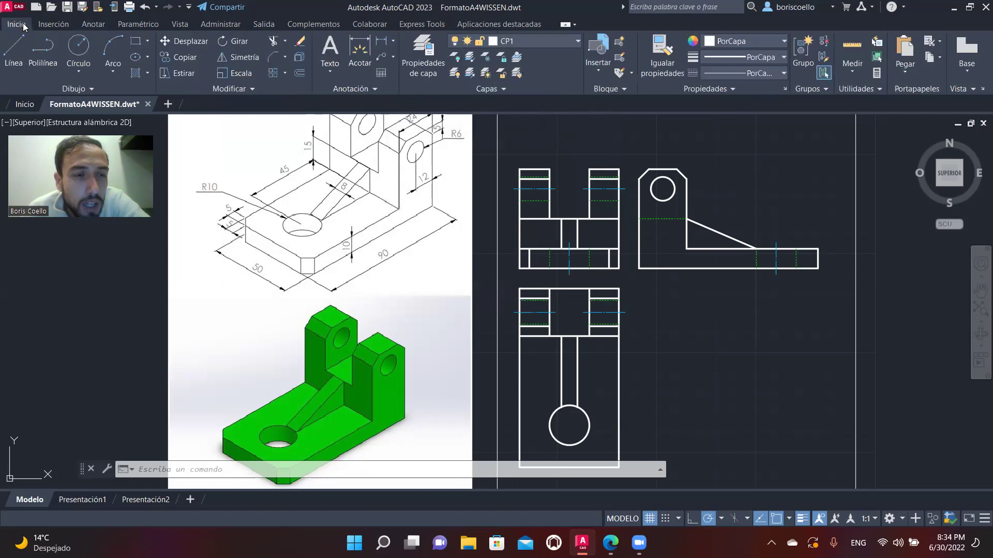
left_click(365, 90)
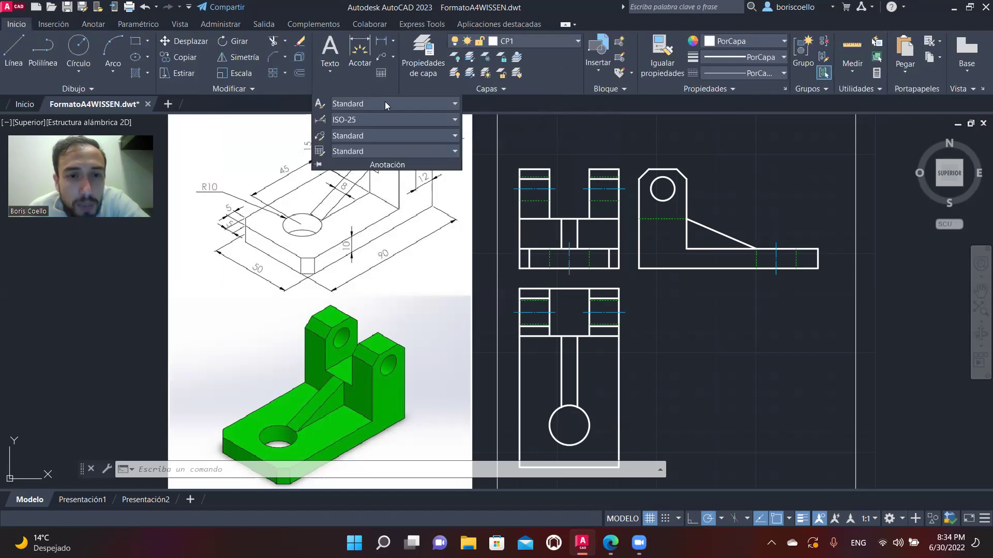
left_click(439, 119)
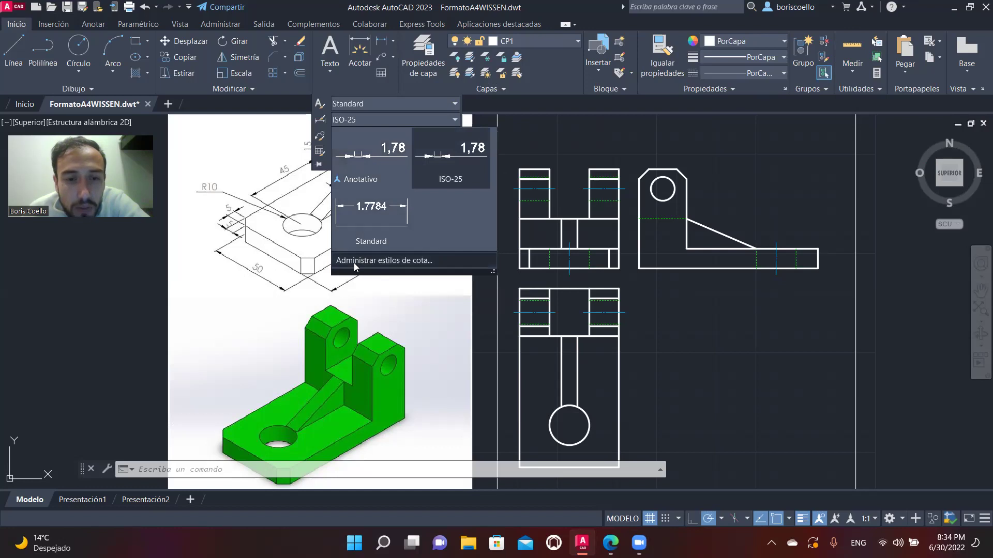
left_click(410, 260)
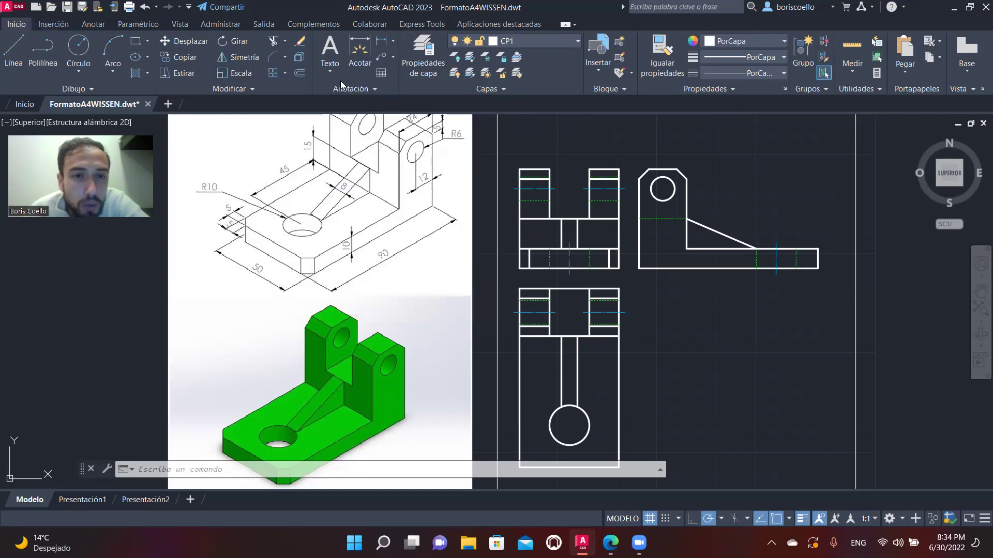
left_click(371, 86)
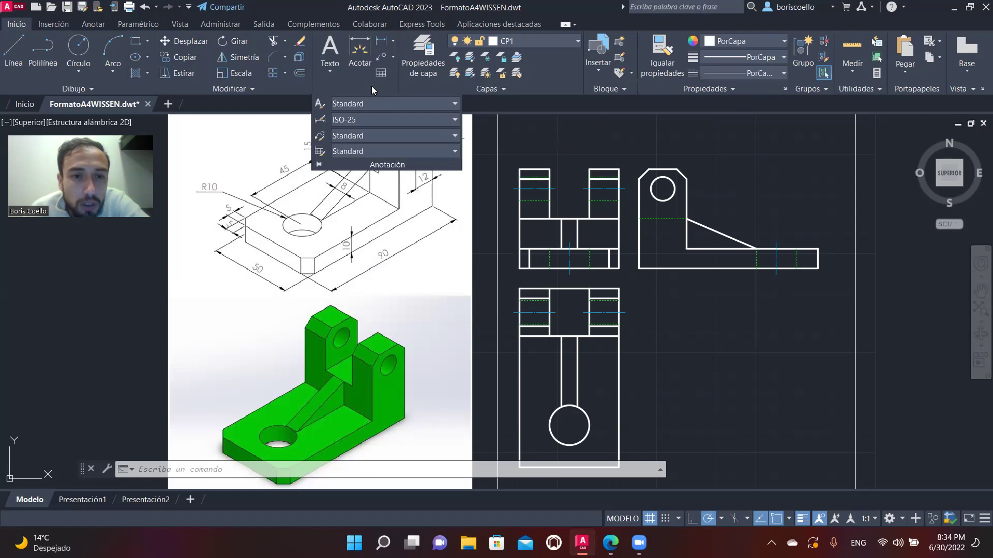
left_click(400, 119)
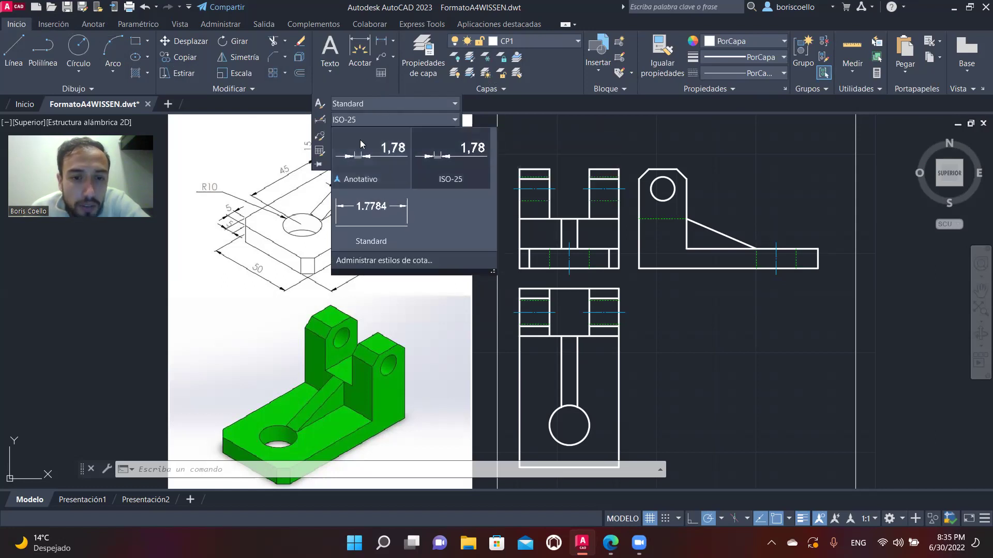
left_click(397, 262)
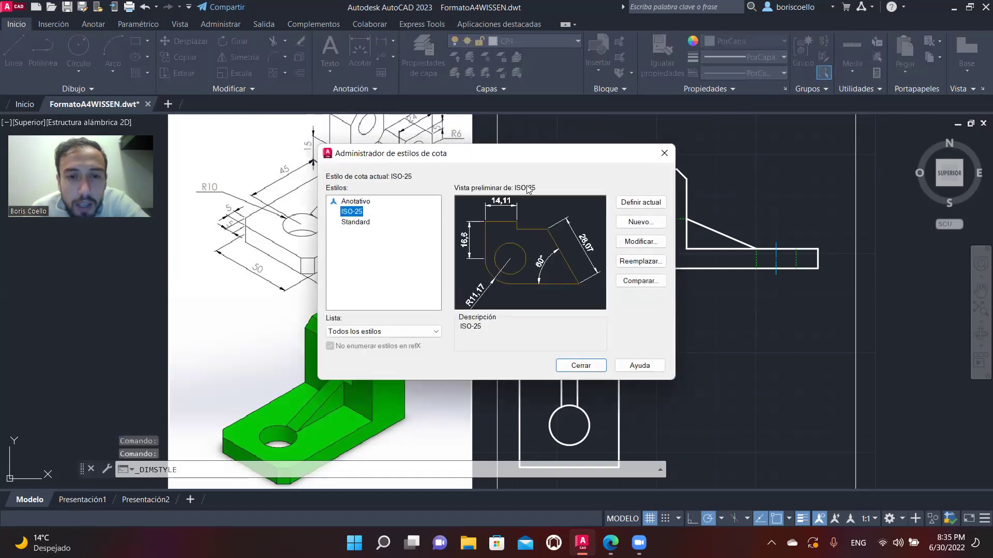
left_click(664, 153)
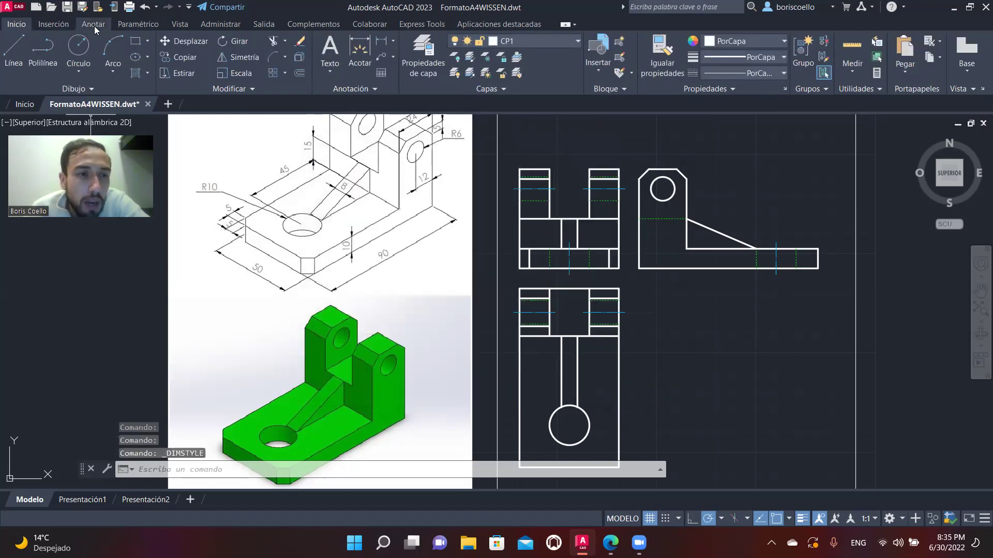
Open the dimension style manager and start a new dimension style named Acotacion Wissen
left_click(94, 26)
left_click(342, 44)
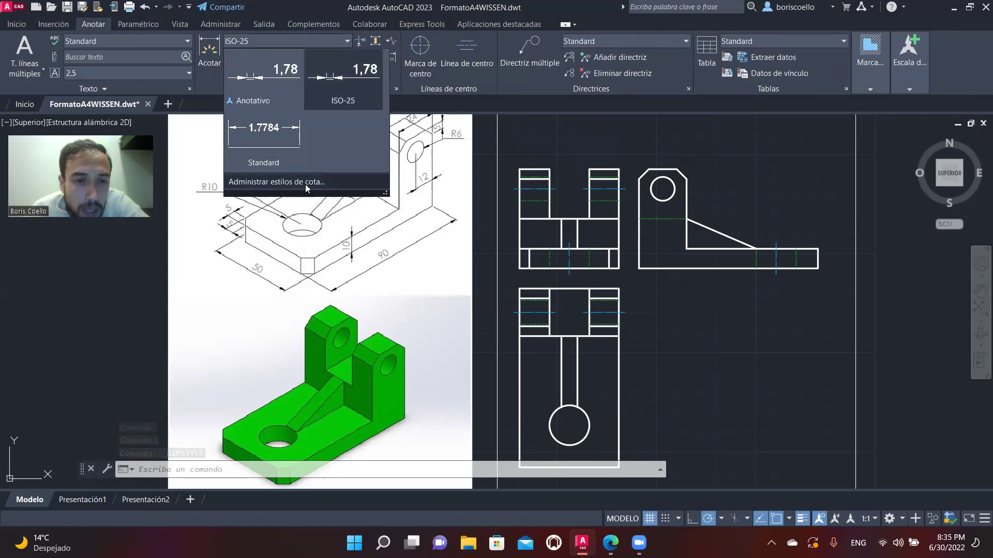
left_click(305, 184)
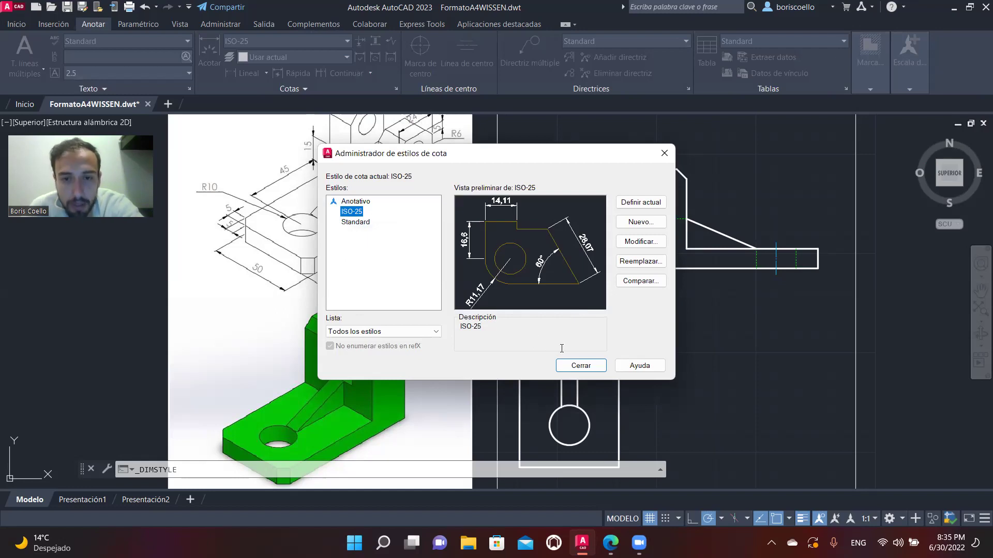
left_click(654, 223)
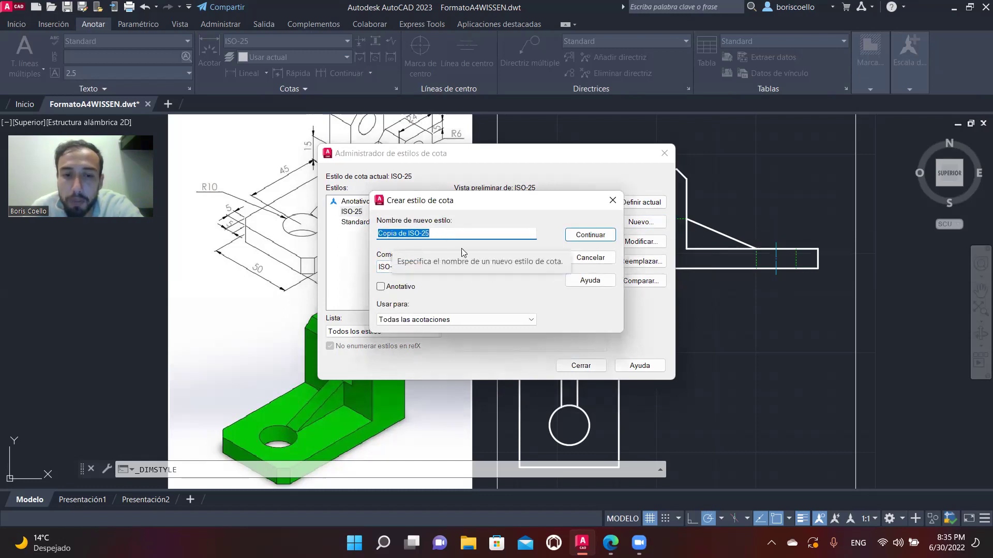
type("A")
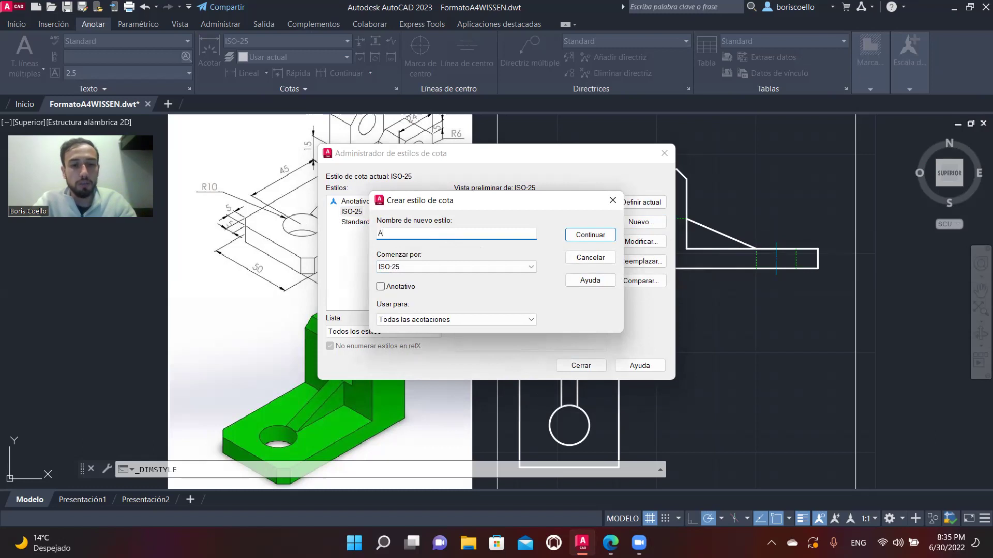
type("cotaci")
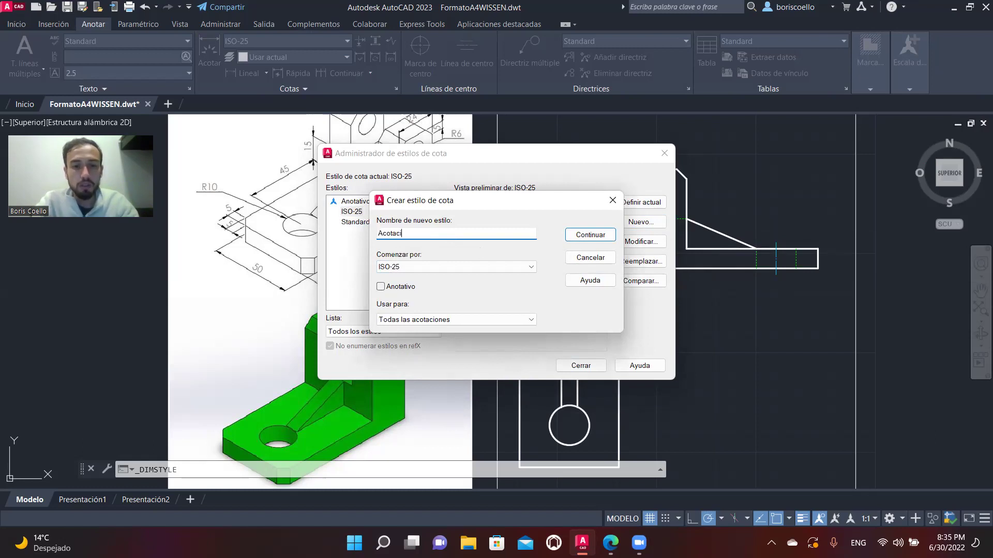
type("[onn EW")
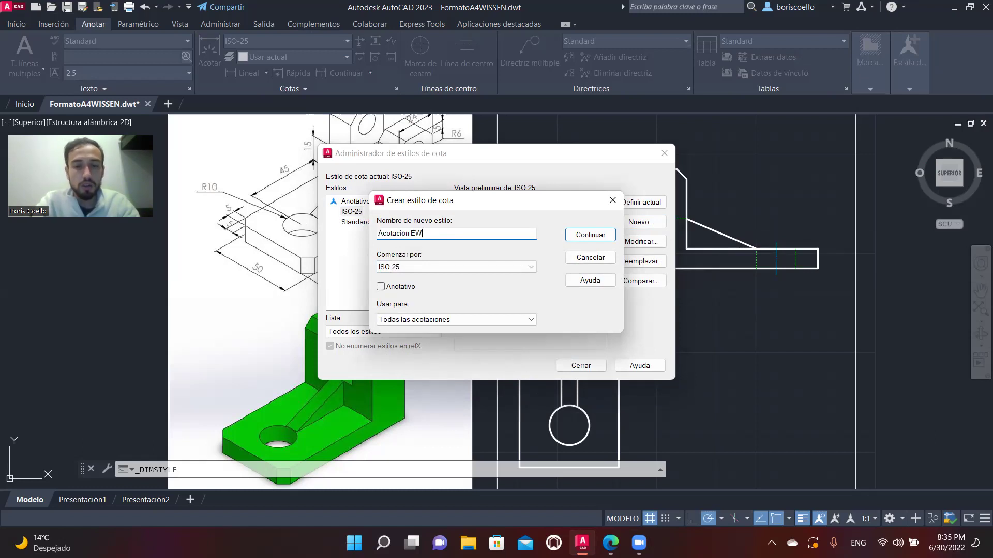
type("issen")
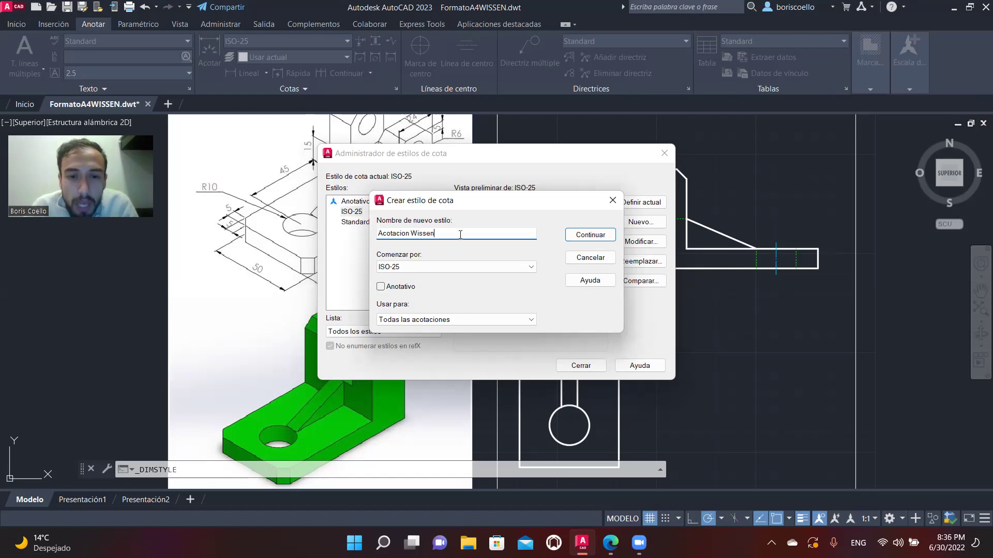
Base the new style on ISO-25, keep it applied to all dimensions (Todas las acotaciones), and continue to its settings
left_click(426, 264)
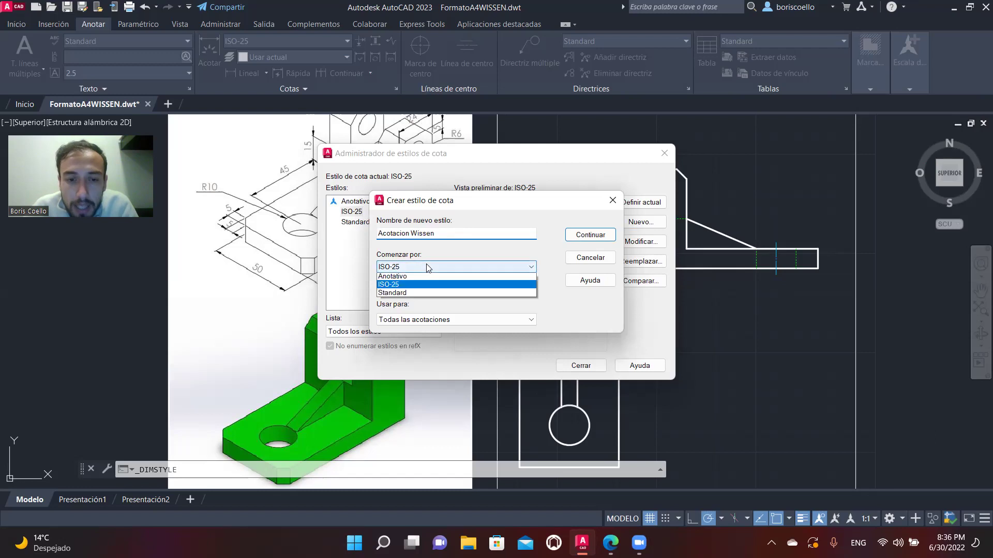
left_click(426, 265)
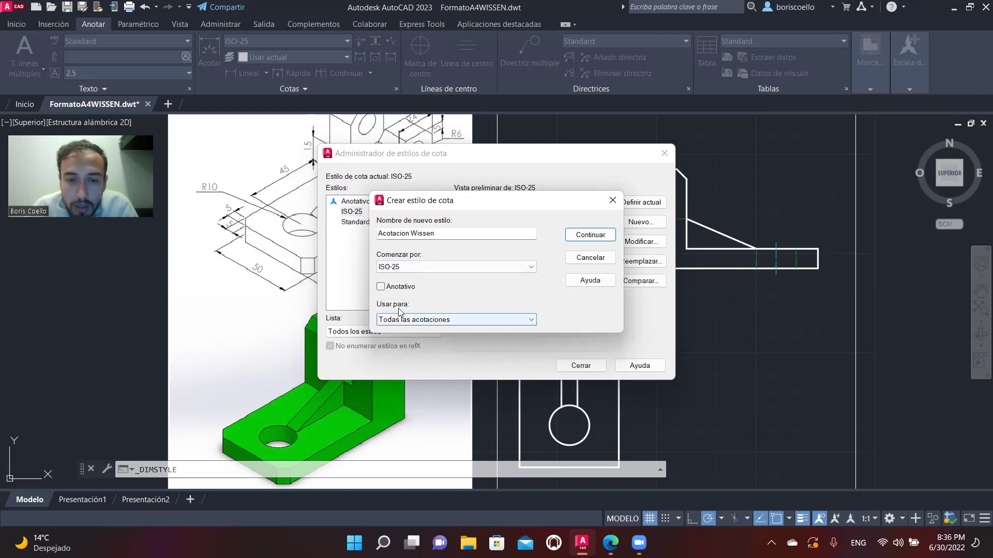
left_click(434, 323)
left_click(445, 319)
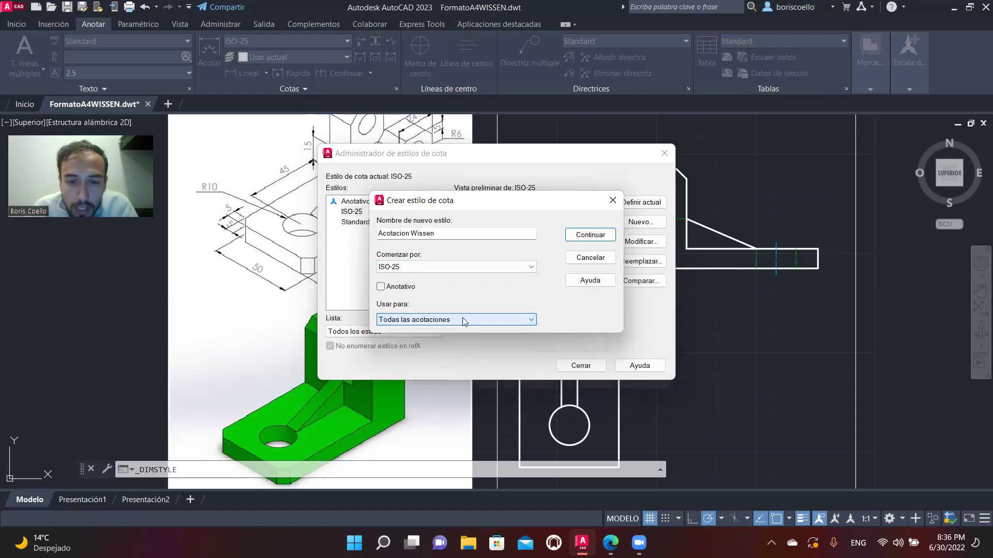
left_click(598, 238)
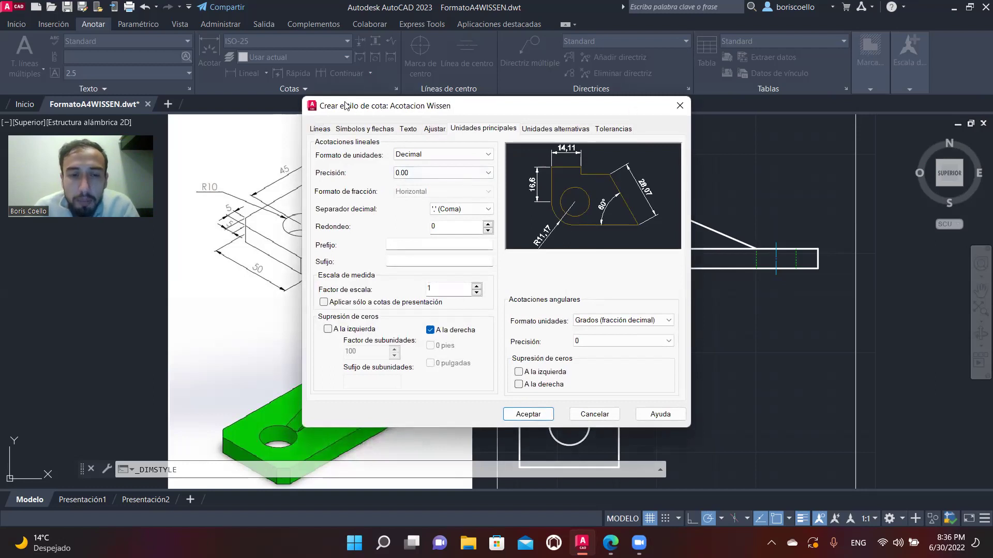
Look through the new style's settings for lines, symbols and arrows, text, fit, primary units, alternate units and tolerances
left_click(320, 128)
left_click(364, 128)
left_click(408, 129)
left_click(435, 129)
left_click(477, 132)
left_click(555, 129)
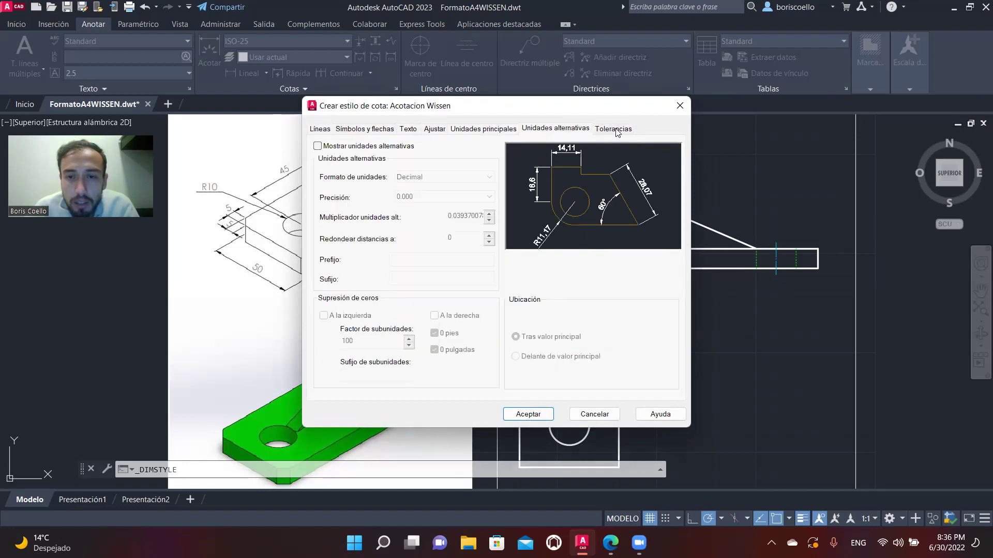
left_click(613, 129)
Set the dimension lines' colour, linetype and lineweight to PorCapa in the Acotacion Wissen style
left_click(321, 129)
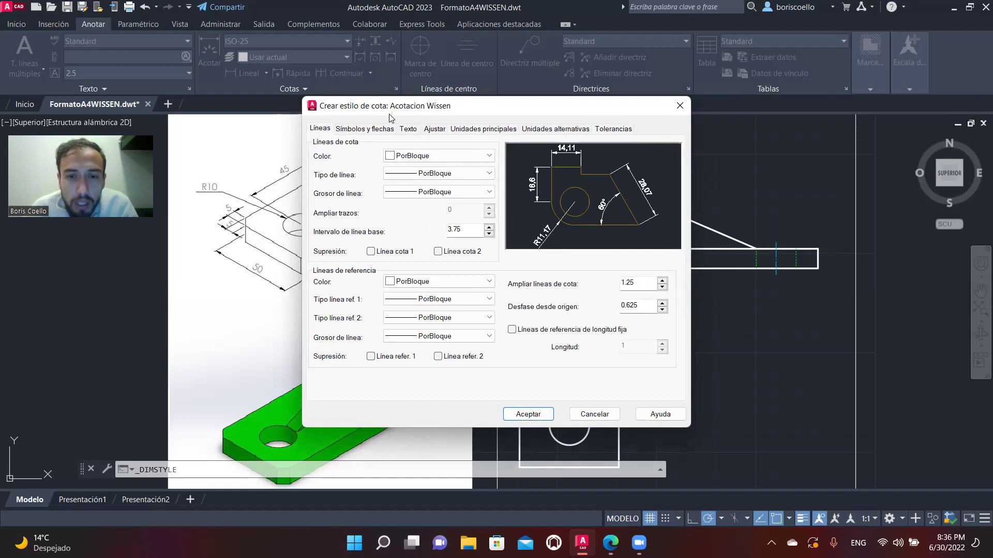
left_click(489, 156)
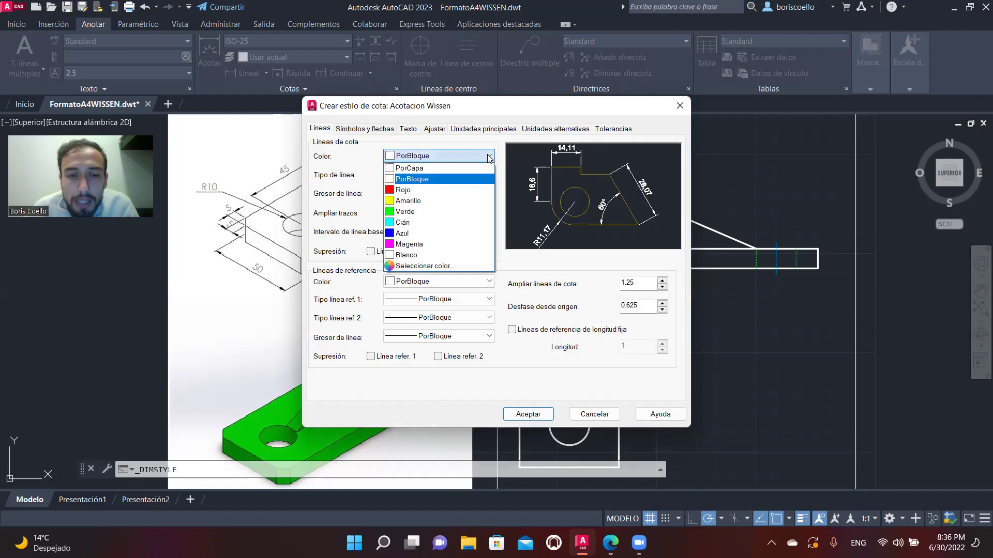
left_click(440, 168)
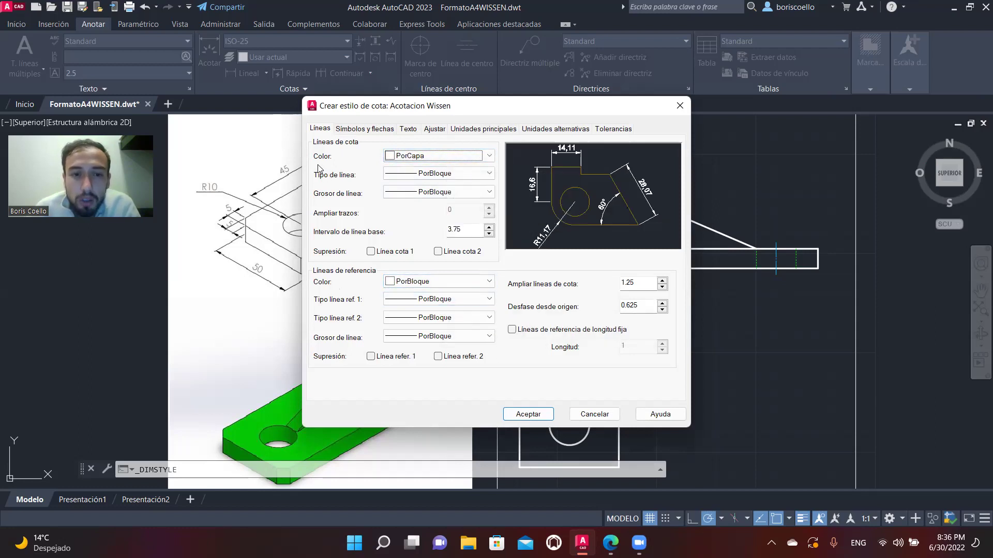
left_click(456, 174)
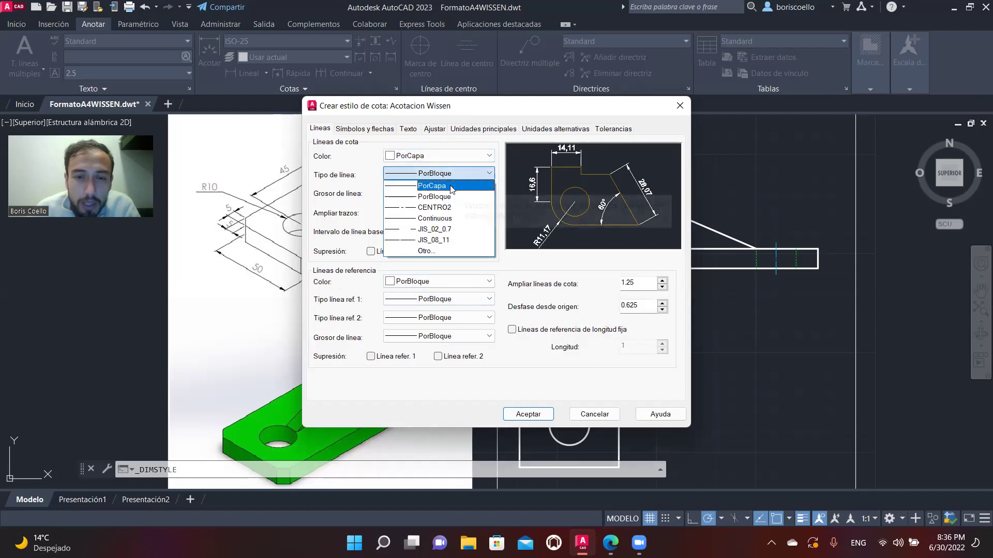
left_click(432, 185)
left_click(427, 192)
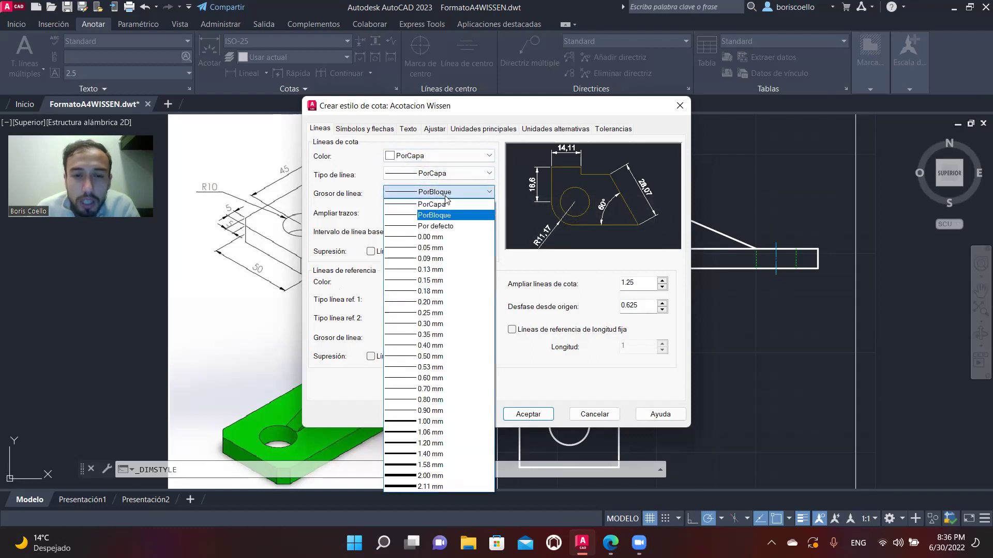
left_click(385, 205)
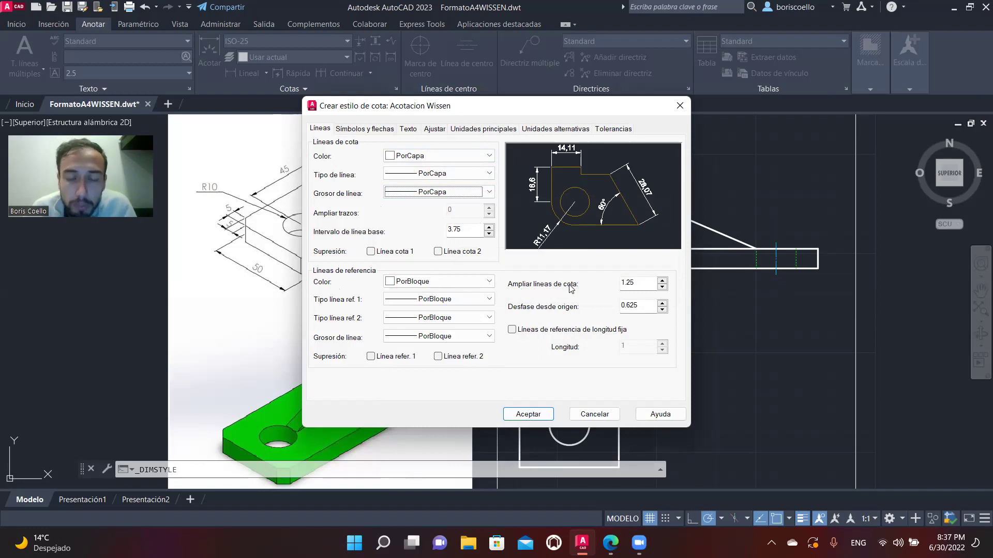
Set the extension lines' colour, both linetypes and lineweight to PorCapa
left_click(476, 284)
left_click(473, 294)
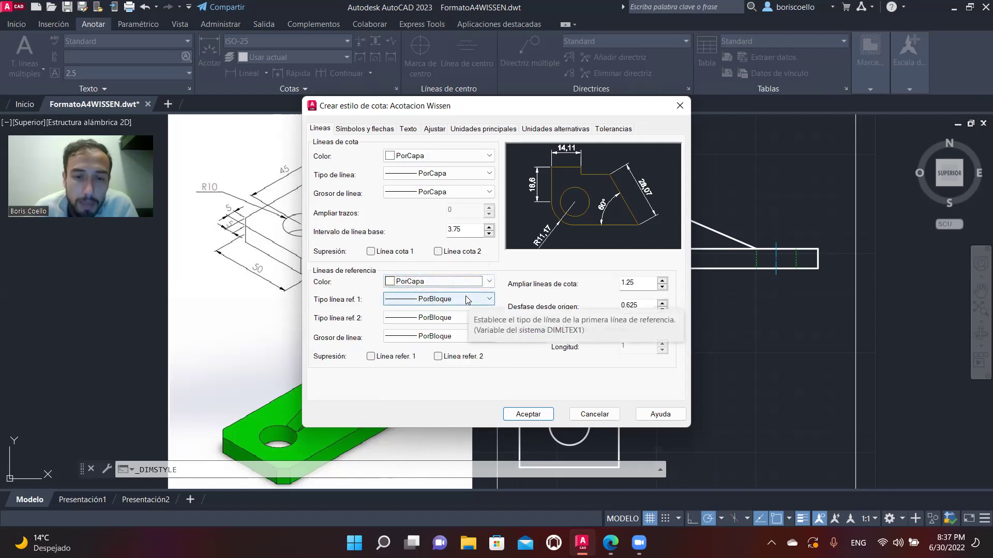
left_click(468, 302)
left_click(469, 311)
left_click(468, 317)
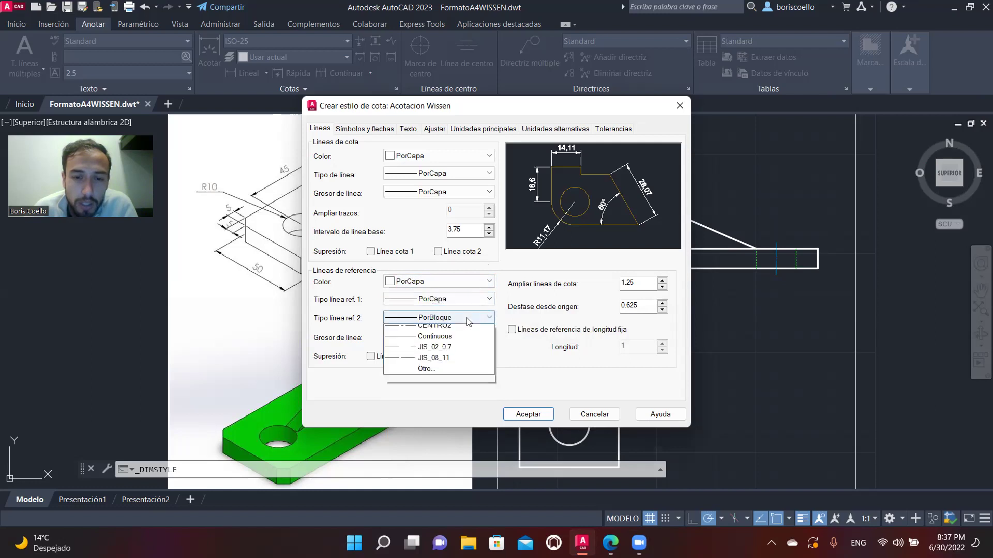
left_click(466, 332)
left_click(468, 337)
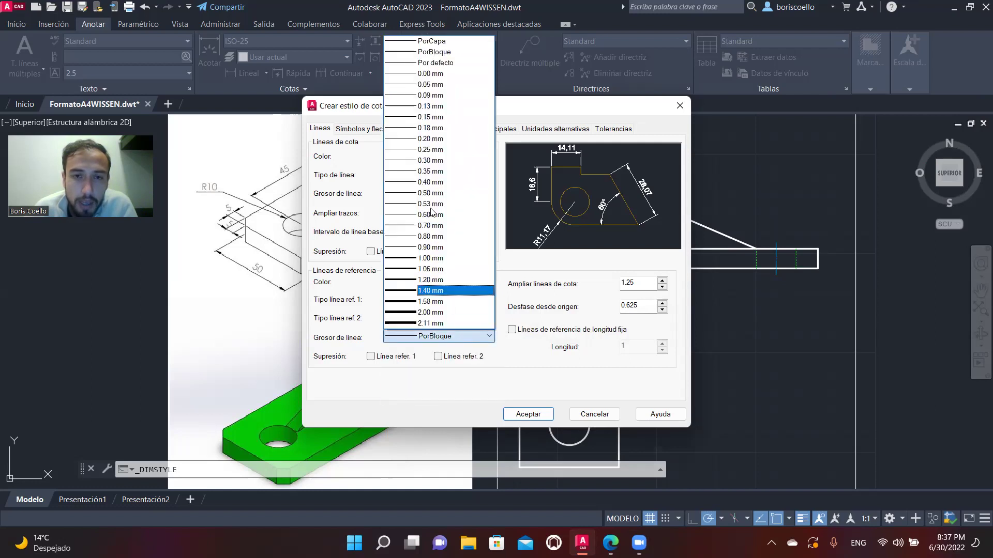
left_click(443, 42)
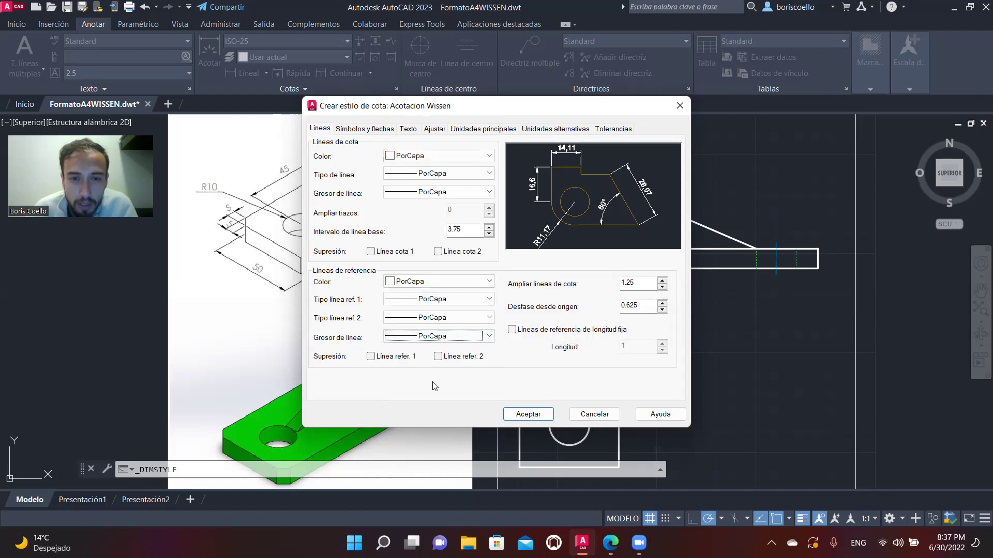
Set the style's first and second dimension arrowheads and its leader arrowhead to Abierto
left_click(364, 129)
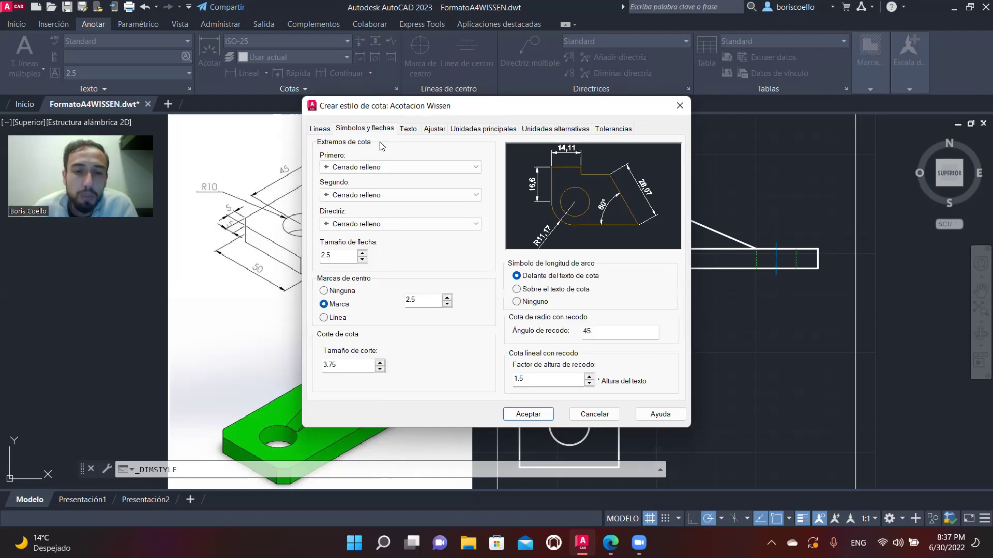
left_click(475, 168)
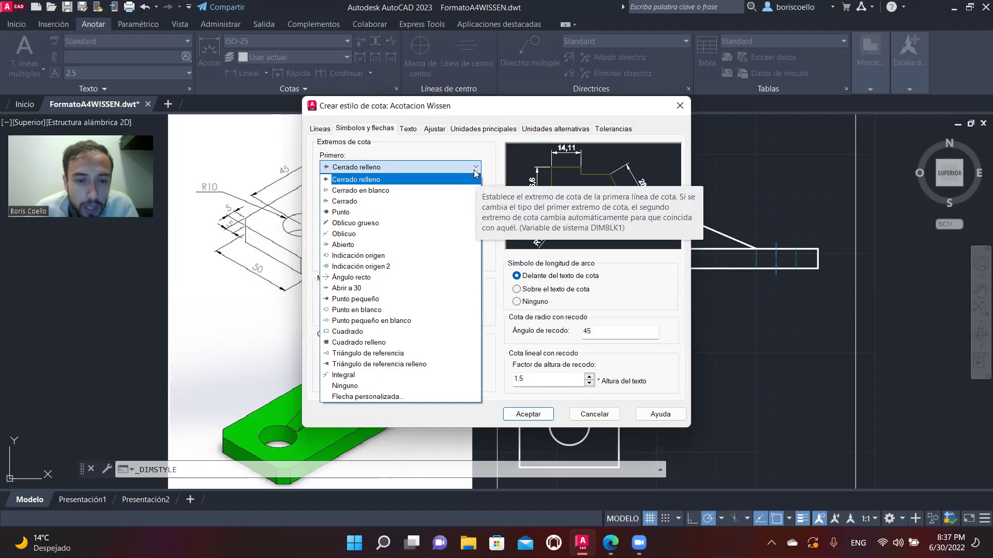
left_click(365, 244)
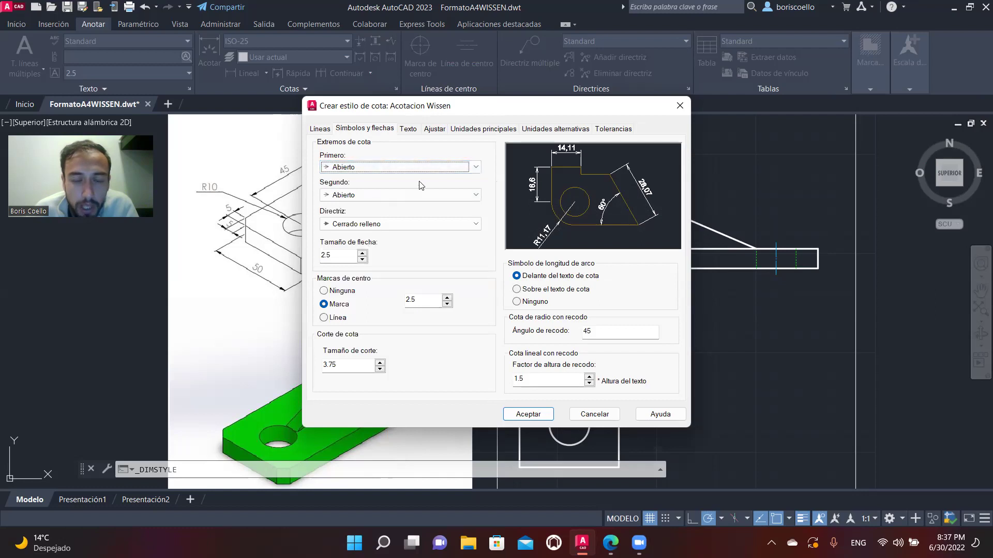
left_click(438, 224)
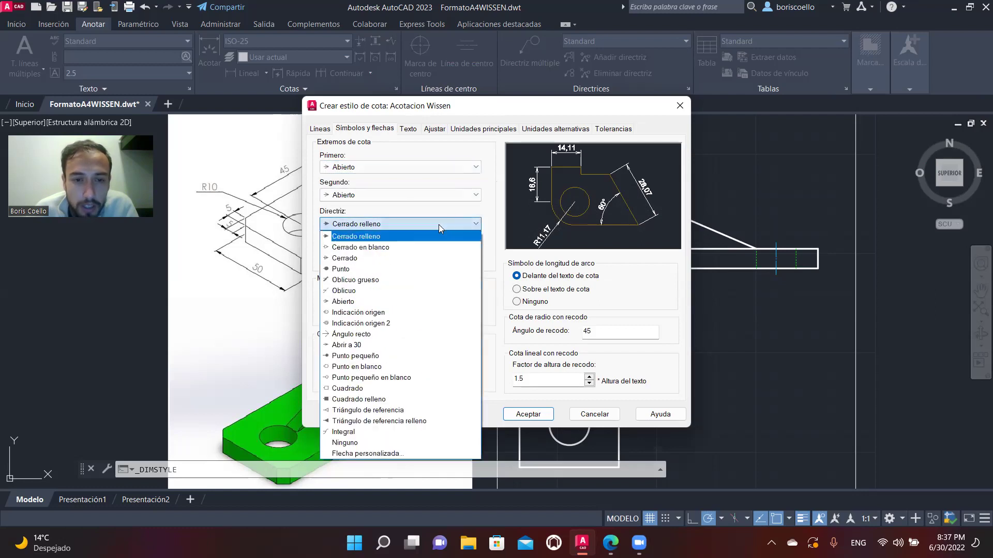
left_click(404, 301)
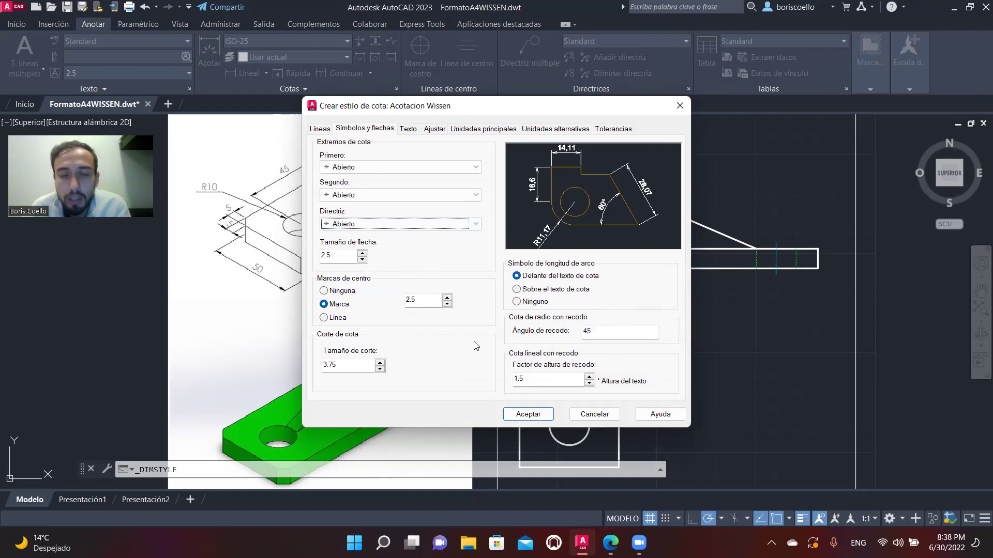
Set the text colour of the Acotacion Wissen dimension style to PorCapa, keeping the Standard text style
left_click(406, 135)
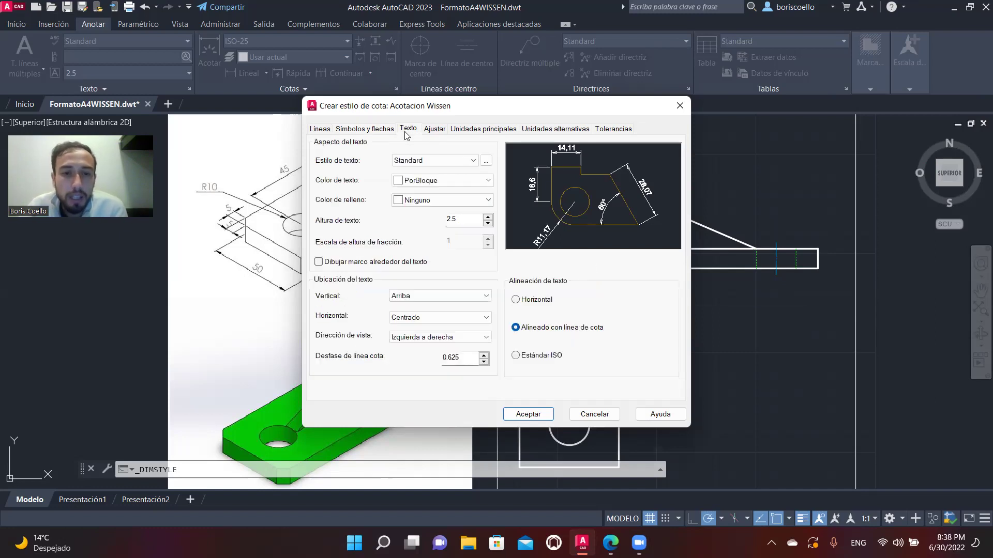
left_click(457, 161)
left_click(459, 160)
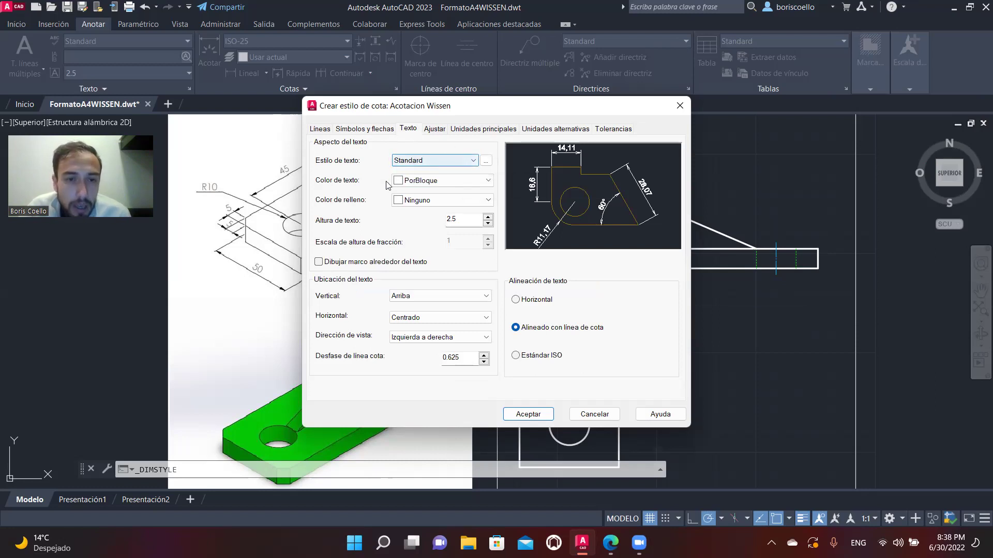
left_click(453, 182)
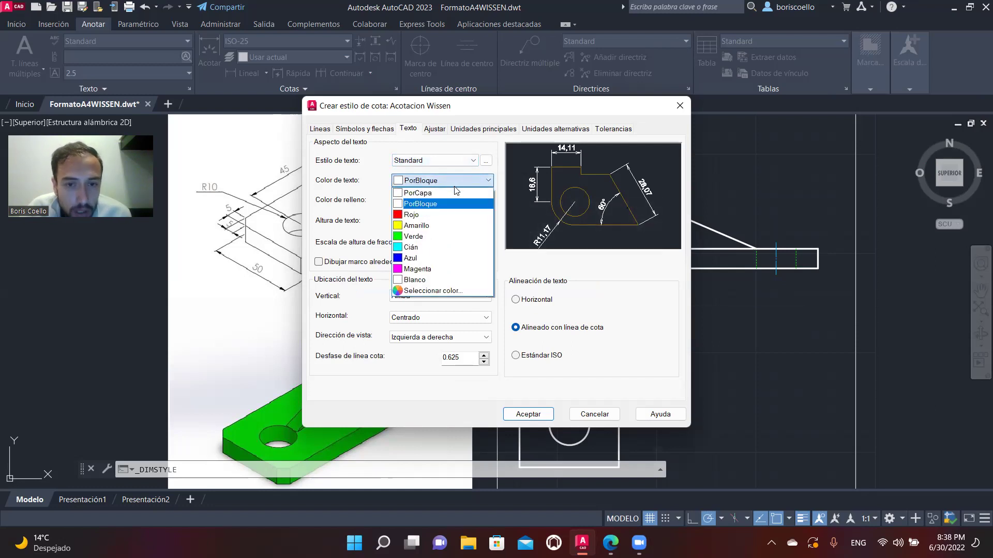
left_click(456, 192)
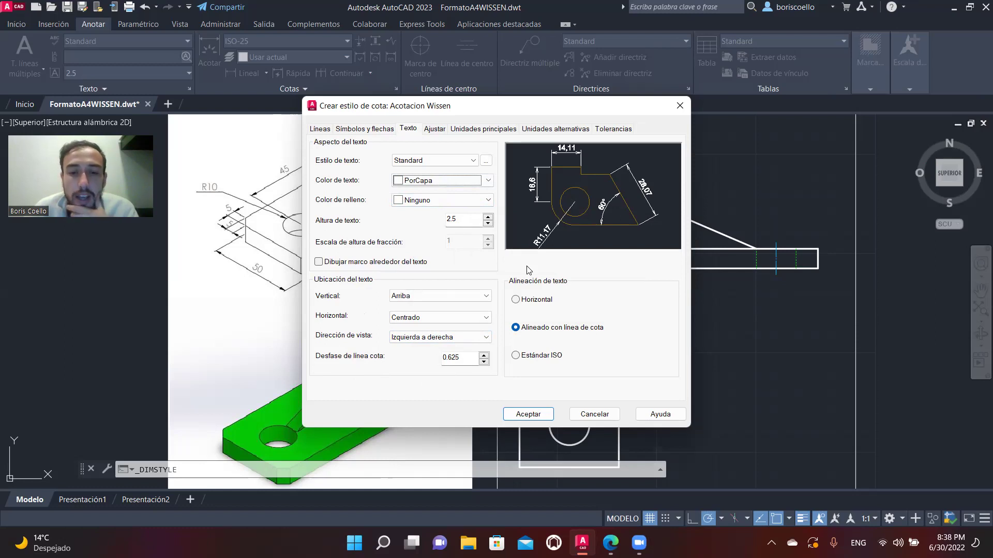
Set the dimension text alignment to Estándar ISO
left_click(515, 300)
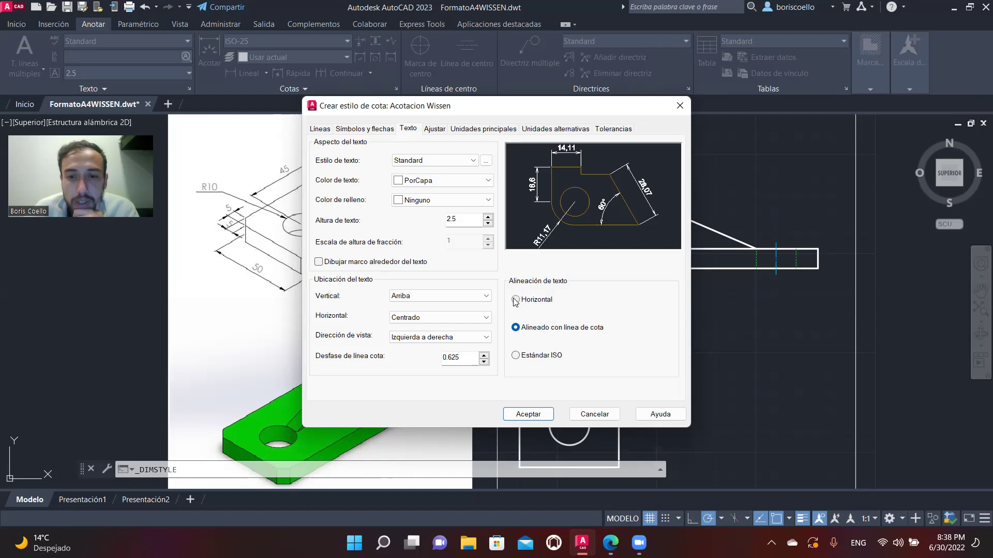
left_click(515, 327)
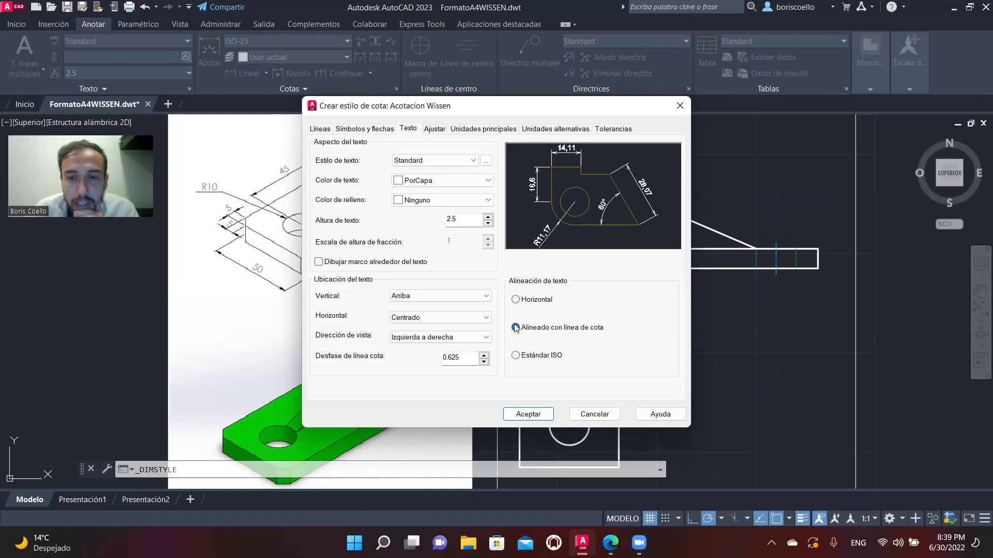
left_click(516, 356)
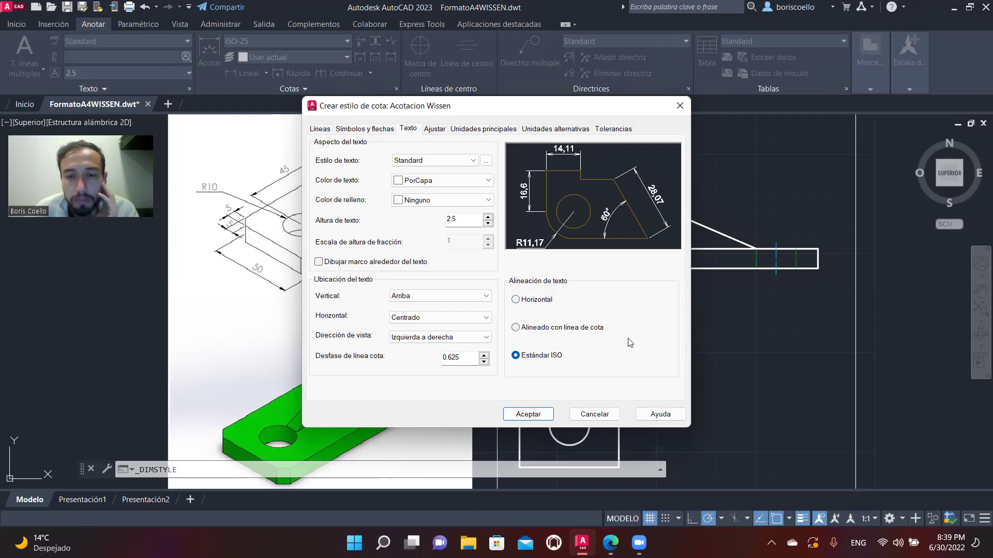
Review the style's fit settings and choose Coma as the decimal separator for the primary units
left_click(433, 129)
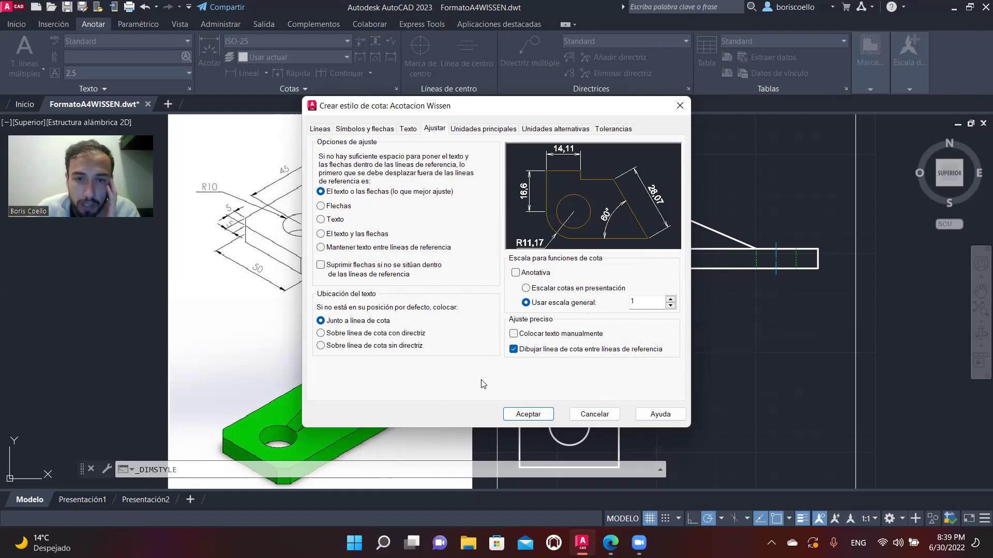
left_click(486, 129)
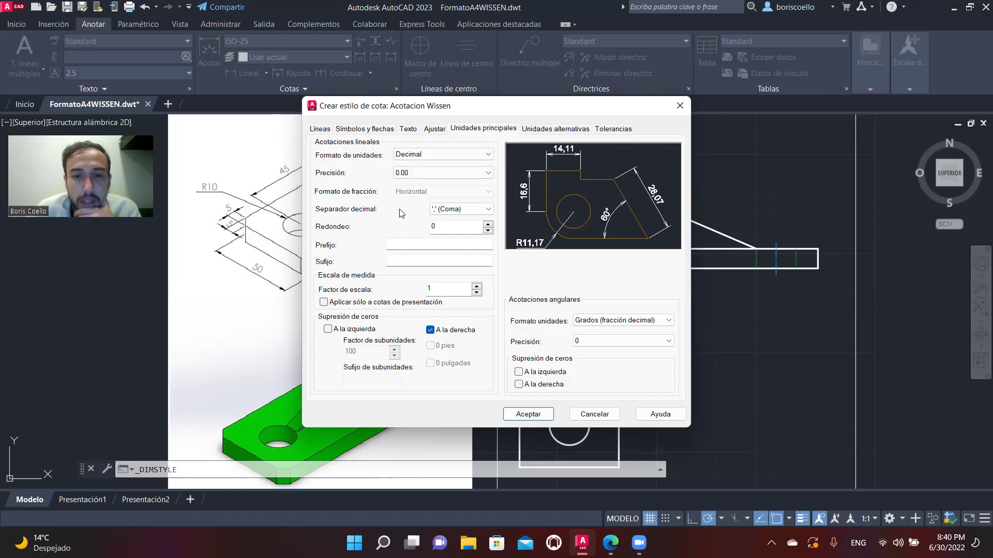
left_click(474, 209)
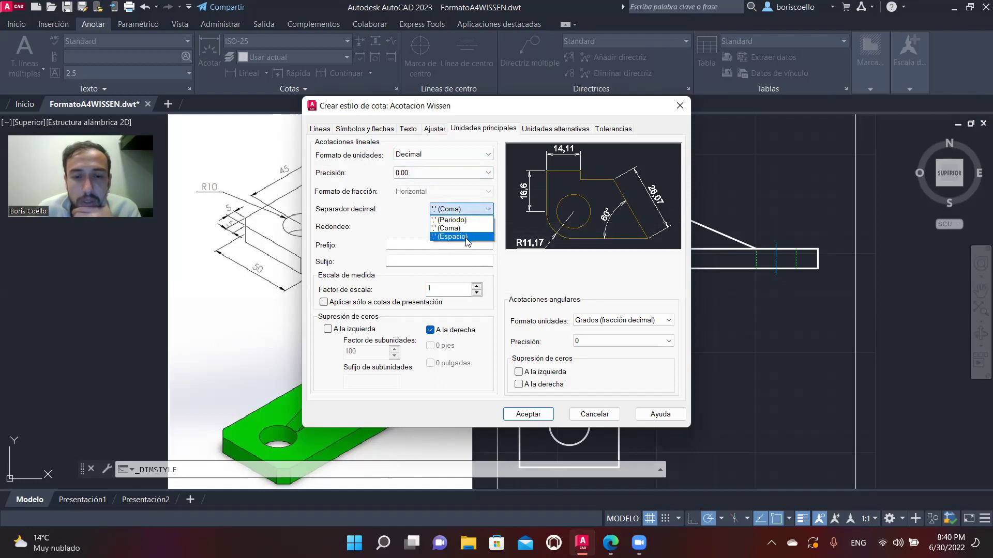
left_click(462, 228)
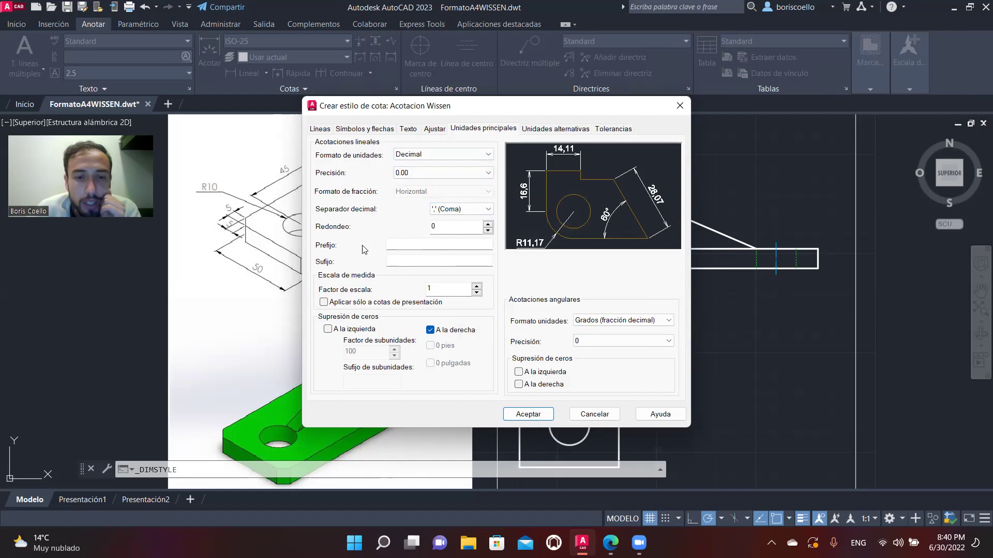
Try the prefix "a" and the suffix "mm" on the linear dimensions, and clear both fields again
left_click(405, 244)
type("a")
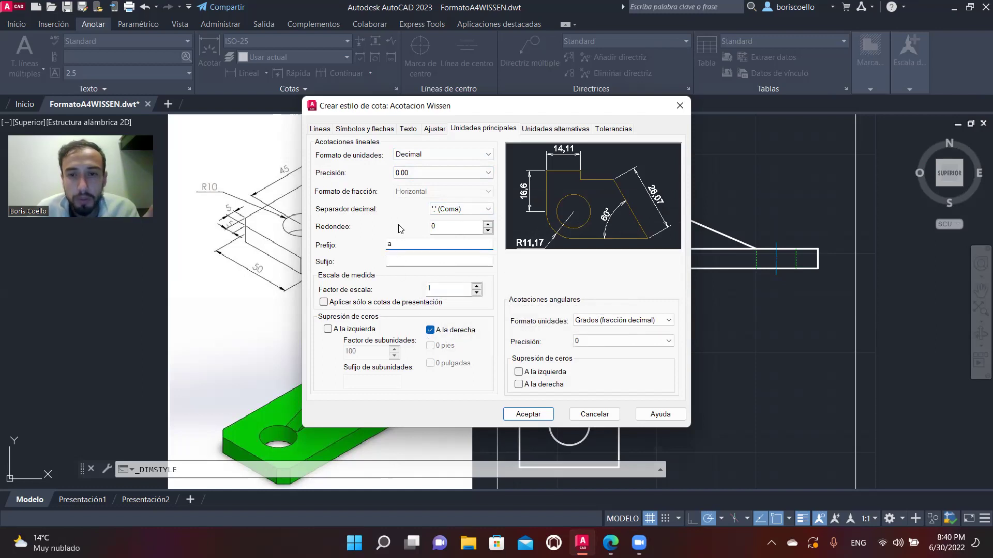
left_click(417, 263)
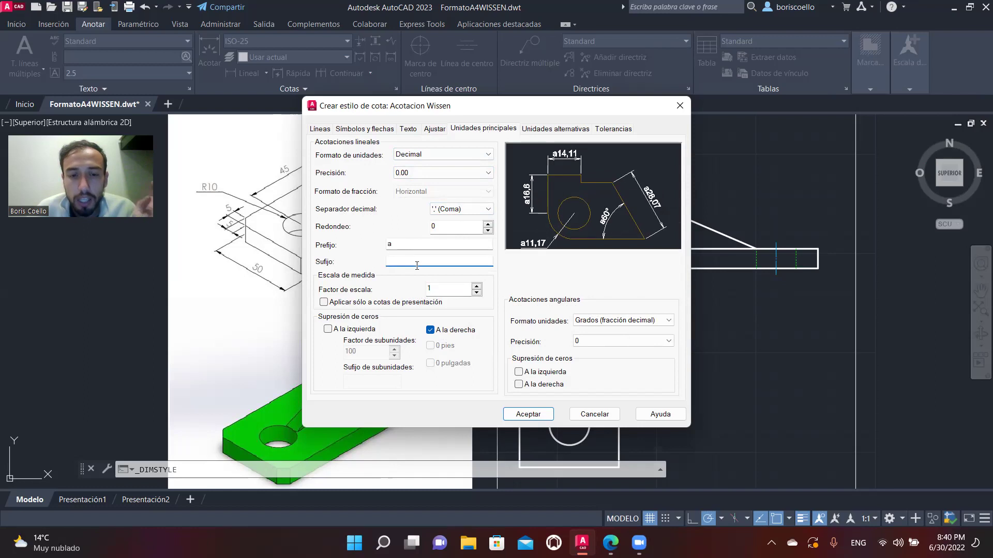
left_click(403, 245)
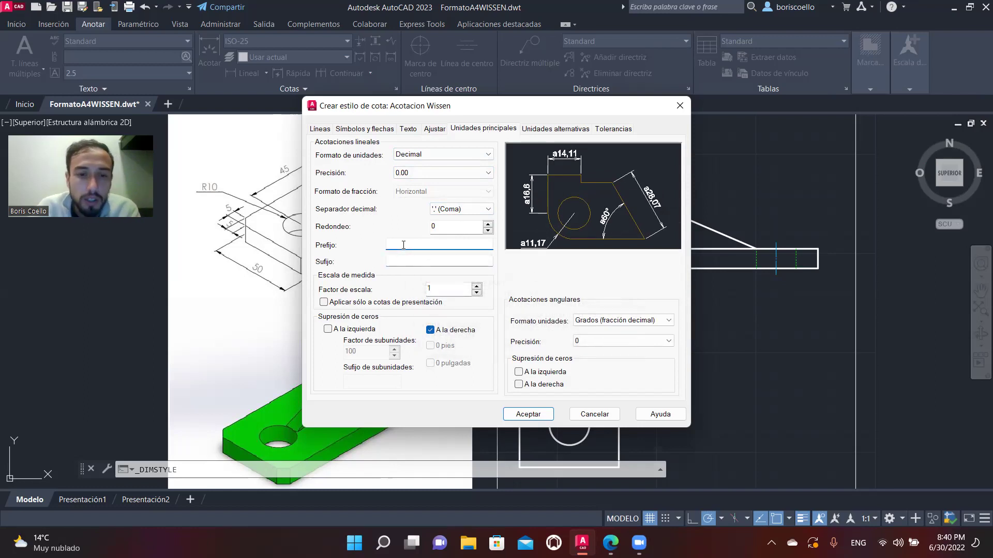
key("Tab")
type("mm")
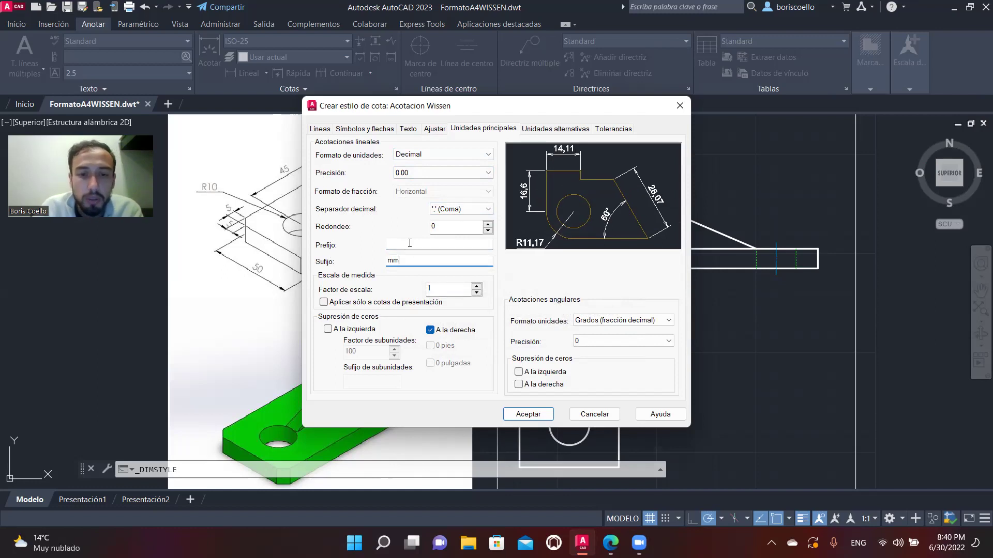
left_click(395, 244)
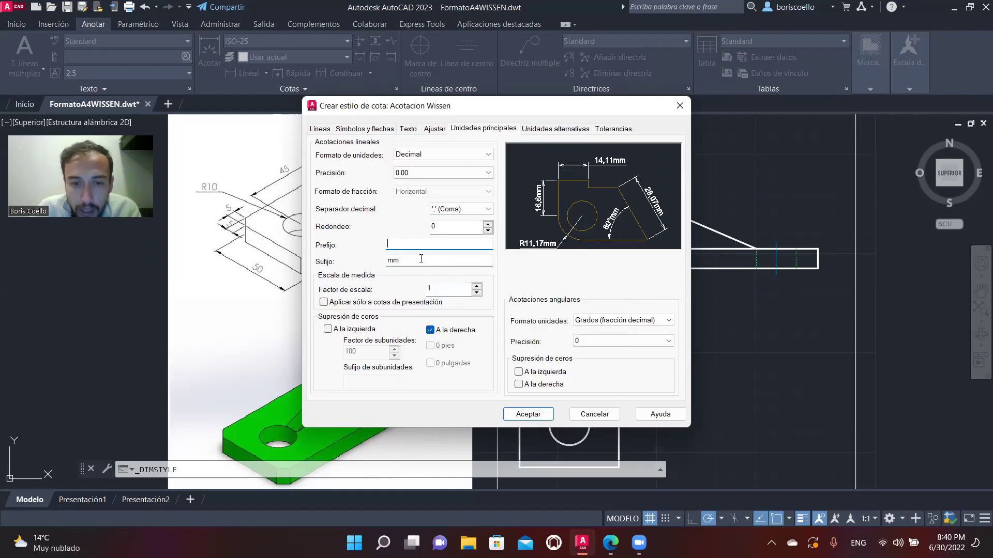
key("Tab")
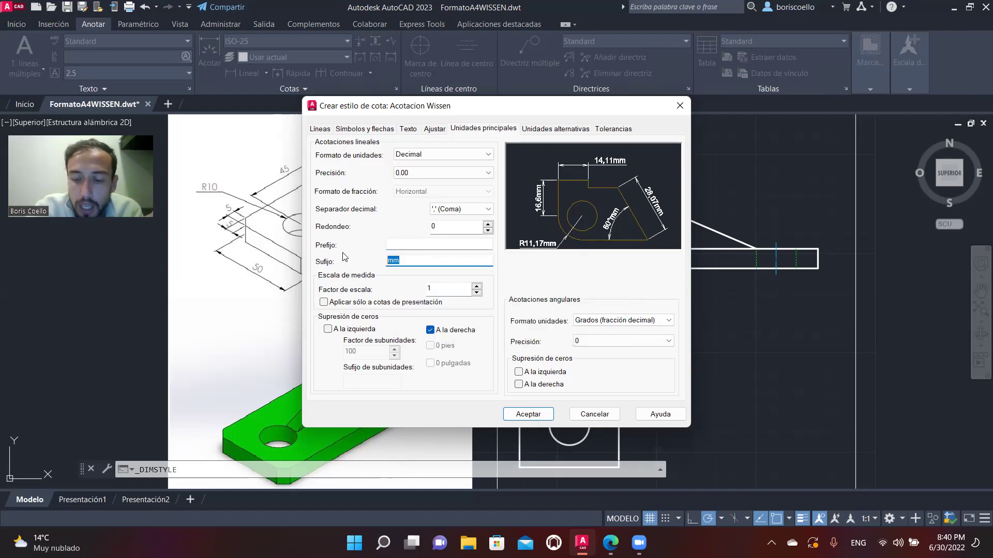
key("BackSpace")
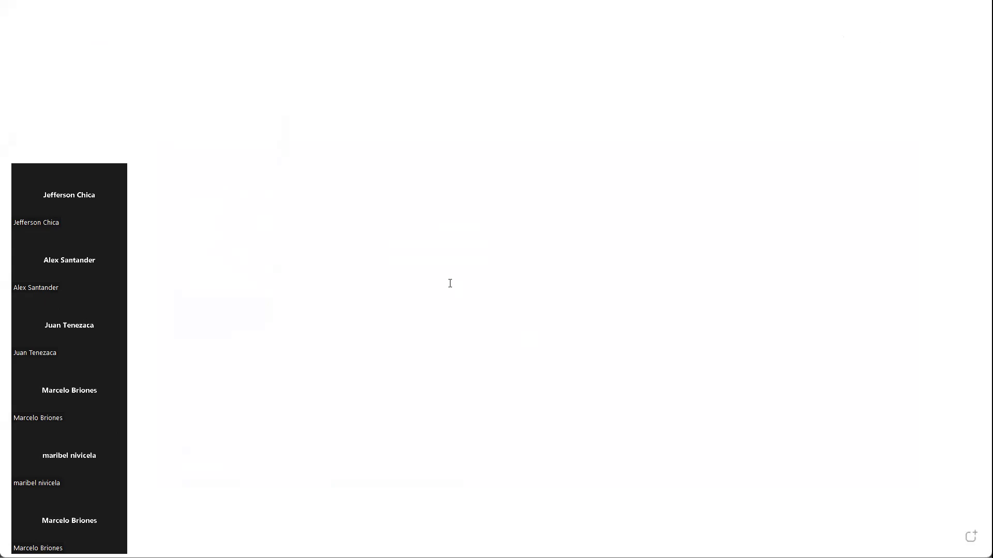
Draw a small rectangle and a larger one beside it on the whiteboard, and label the small one "1:1"
left_click_drag(303, 161, 466, 289)
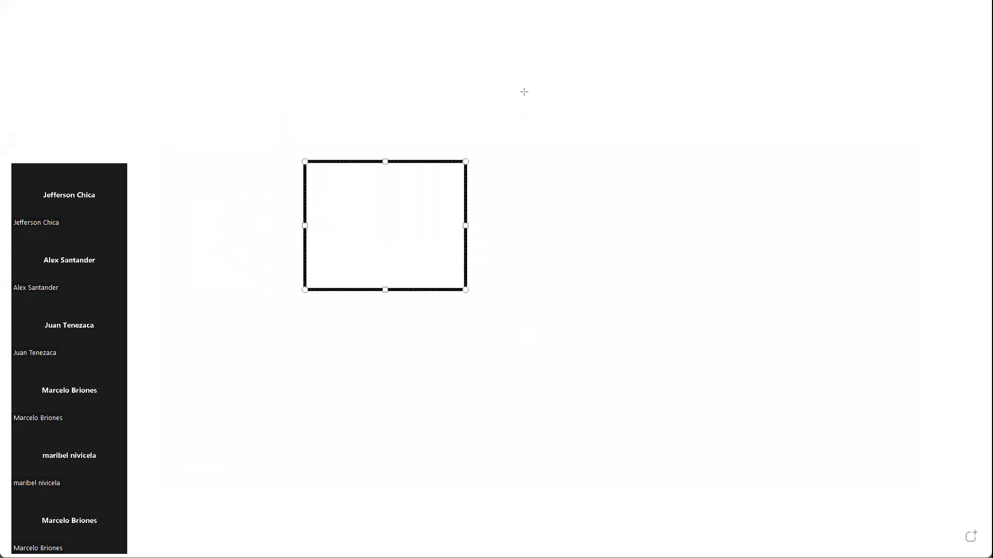
left_click_drag(535, 88, 828, 373)
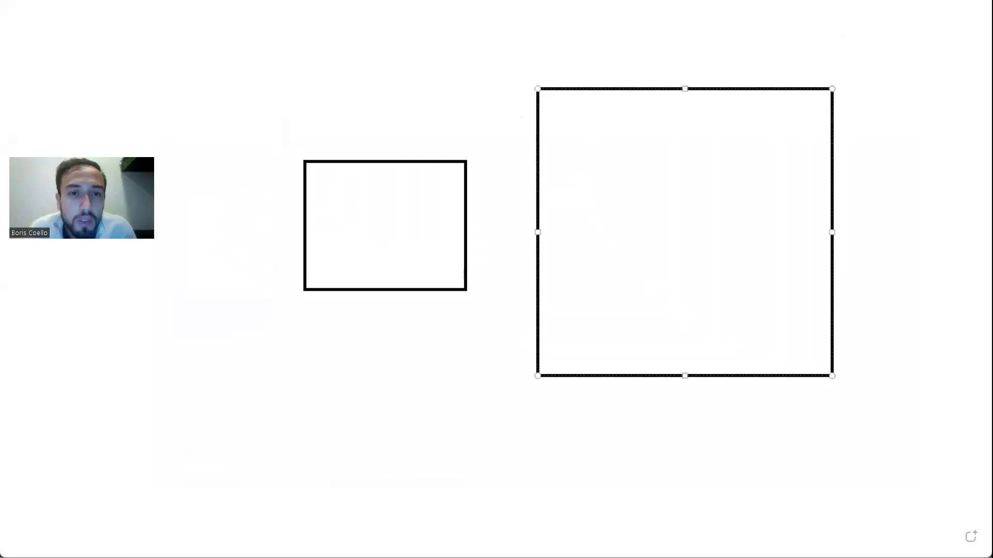
left_click(358, 196)
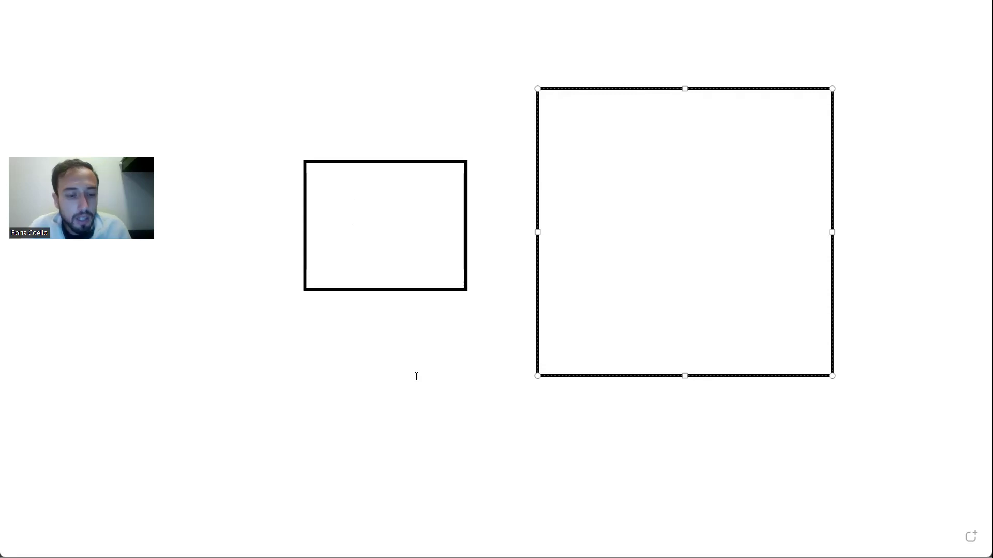
type("1>")
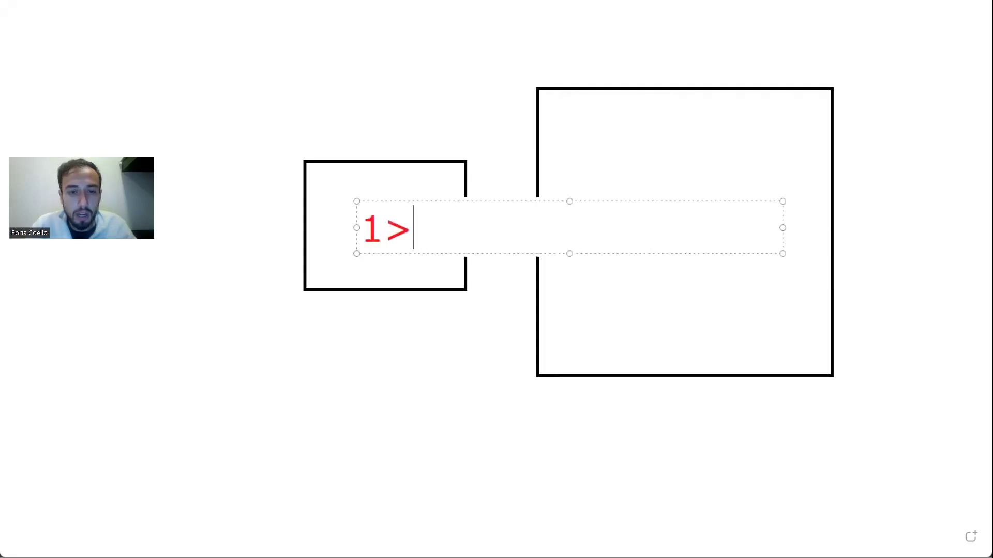
key("BackSpace")
type(":1")
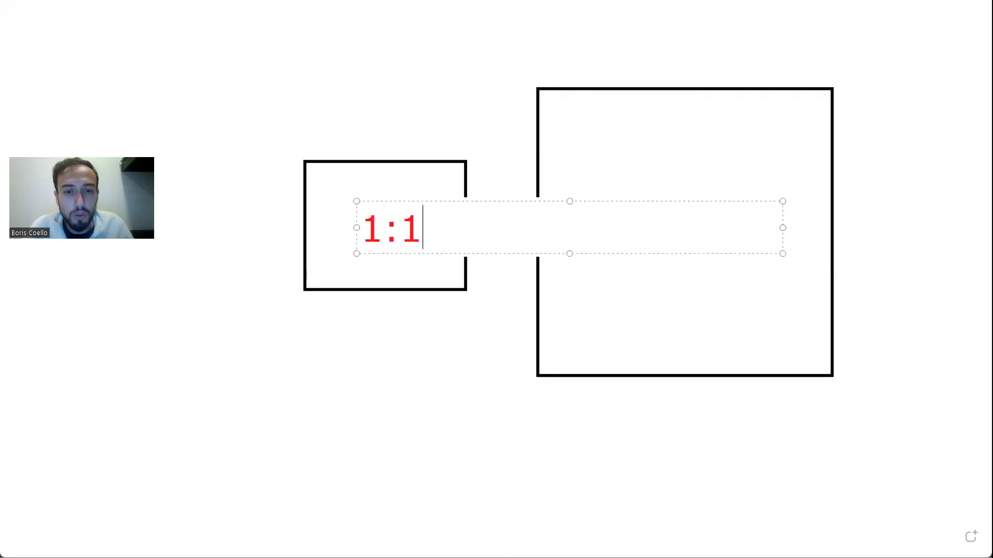
left_click(416, 91)
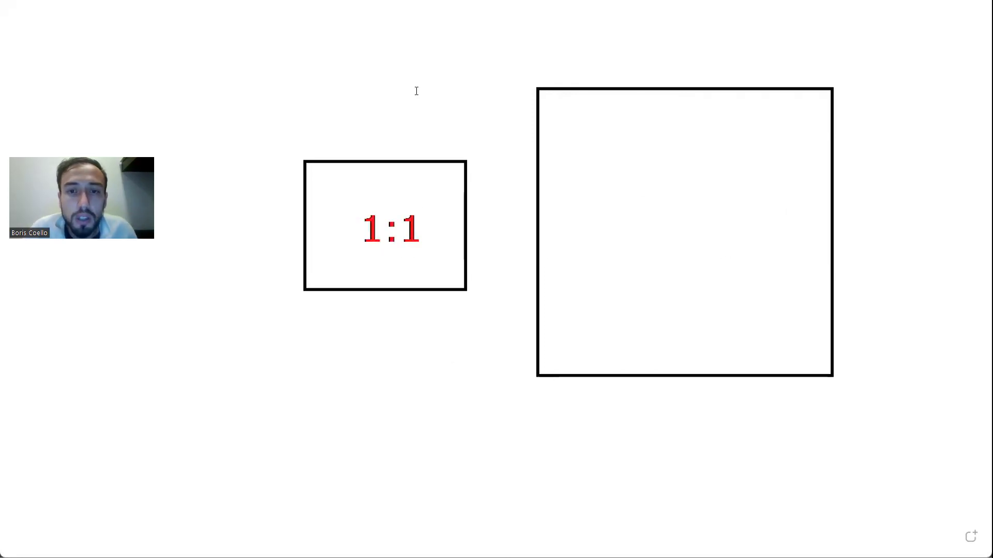
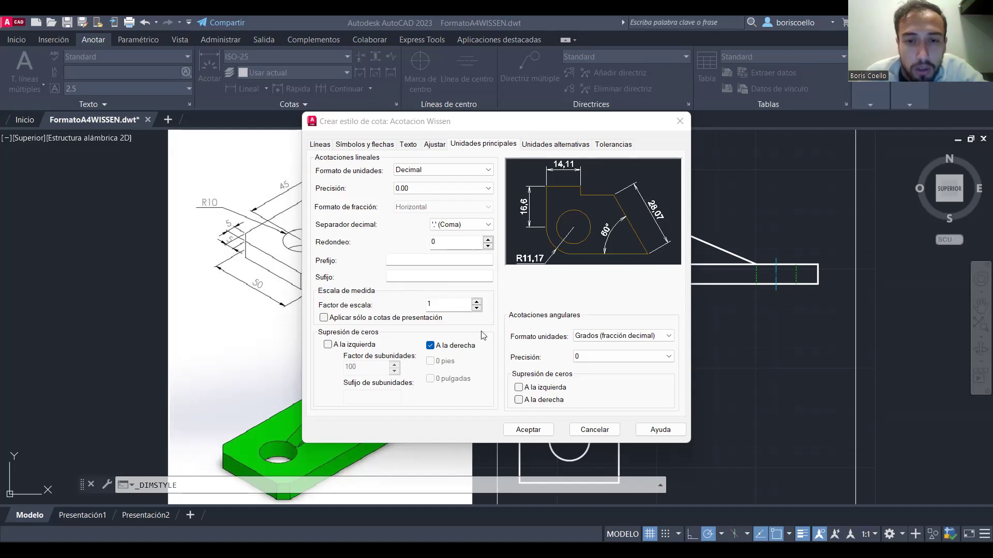
Check the alternate units, tolerances and primary units in AutoCAD, and accept the Acotacion Wissen style settings
left_click(536, 146)
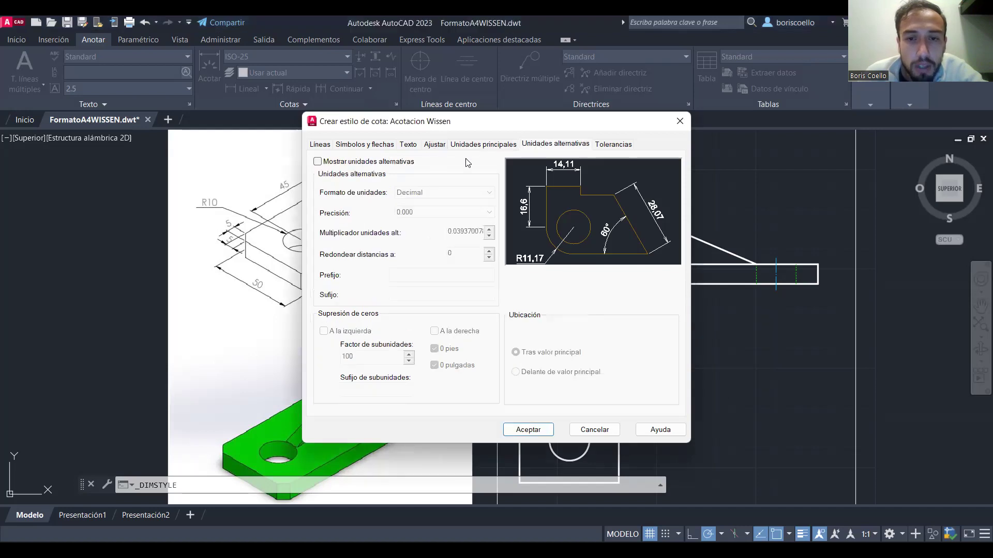
left_click(629, 148)
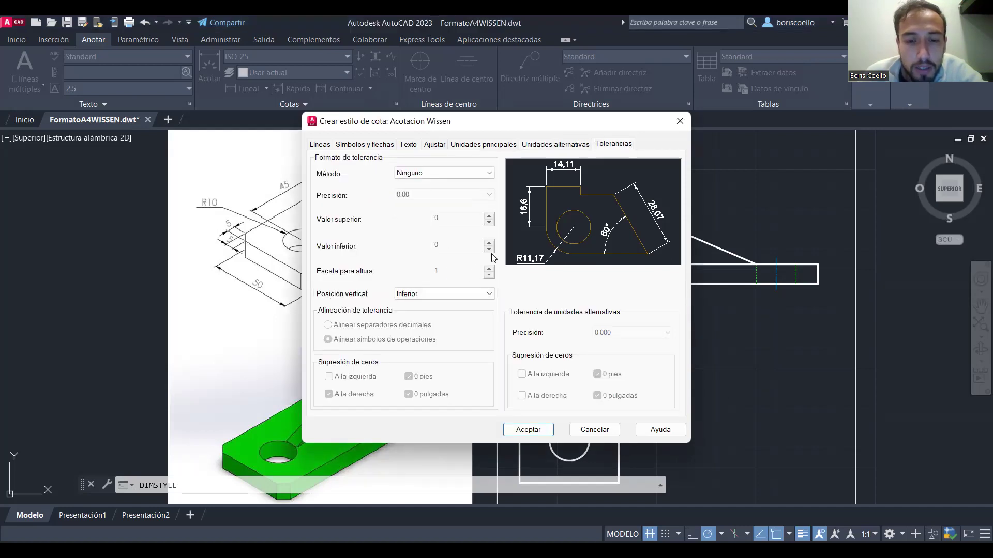
left_click(566, 154)
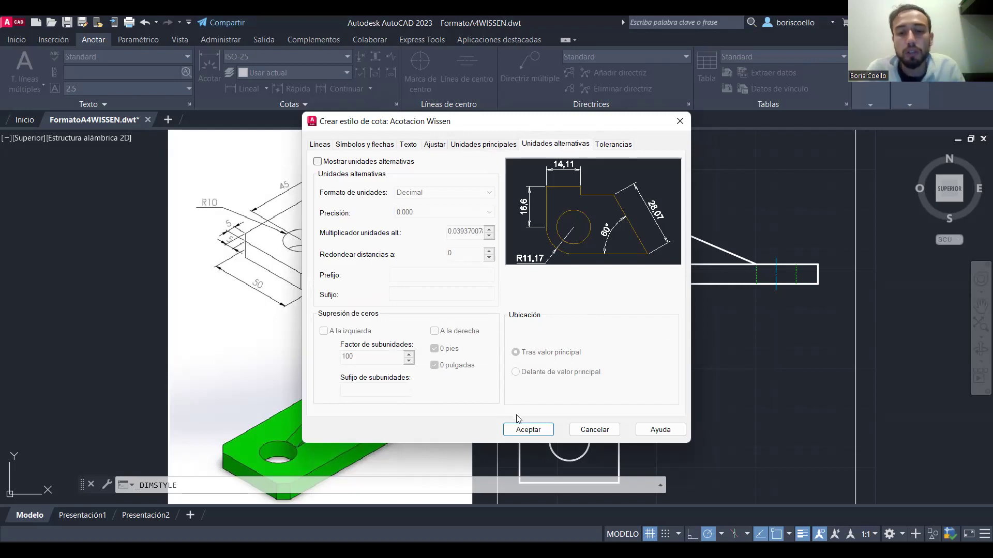
left_click(504, 146)
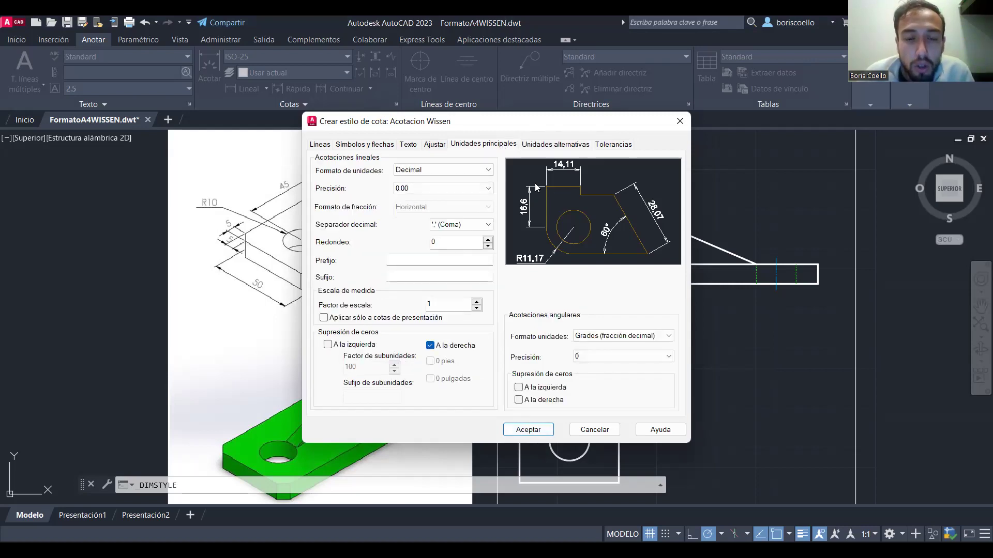
left_click(527, 429)
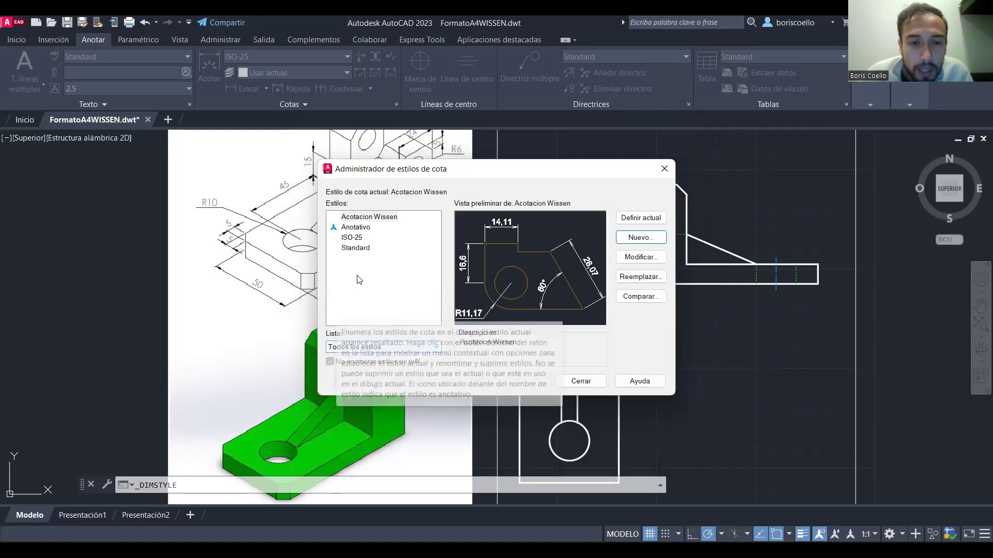
Preview the Anotativo, ISO-25, Standard and Acotacion Wissen styles and close the dimension style manager
left_click(359, 228)
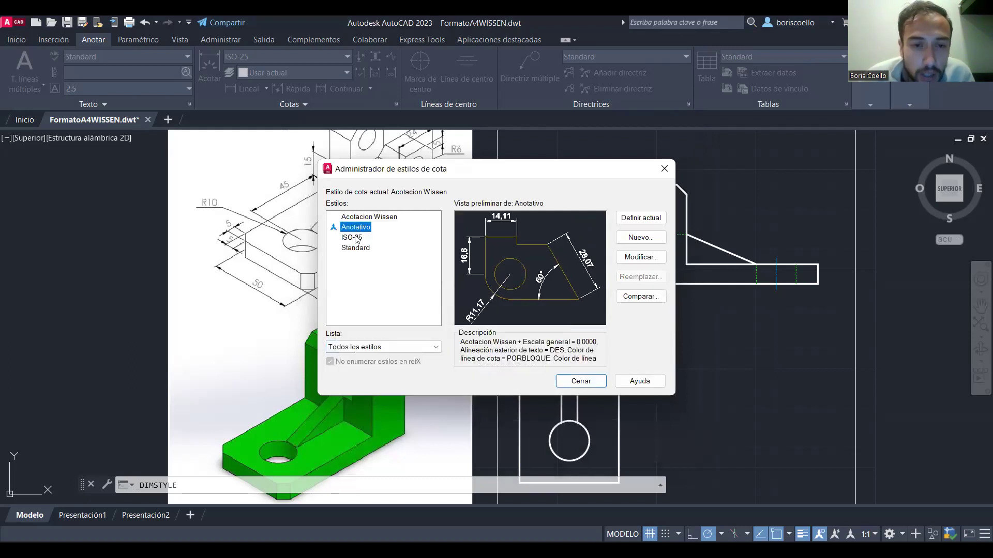
left_click(356, 238)
left_click(355, 251)
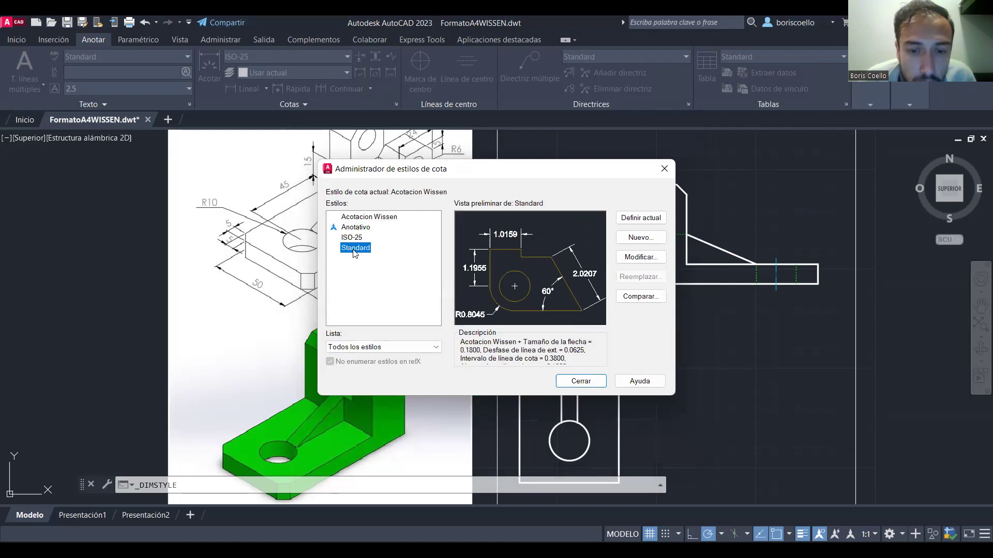
left_click(369, 217)
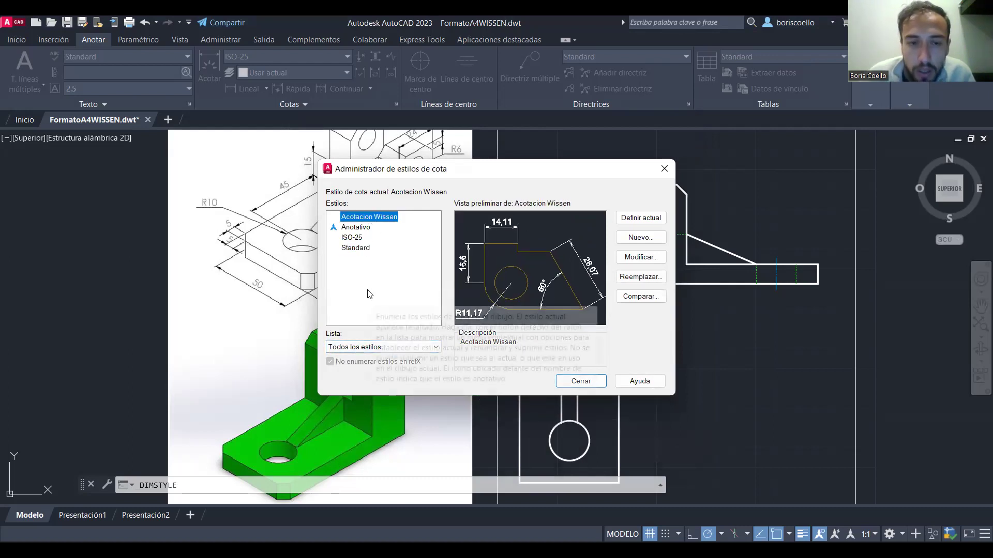
left_click(563, 384)
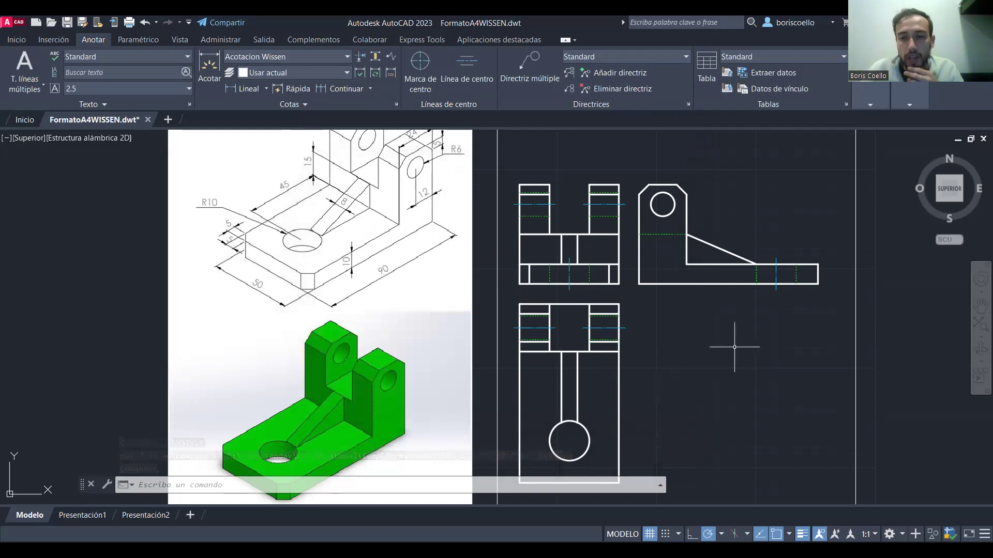
scroll(737, 362, "down", 2)
scroll(727, 327, "up", 3)
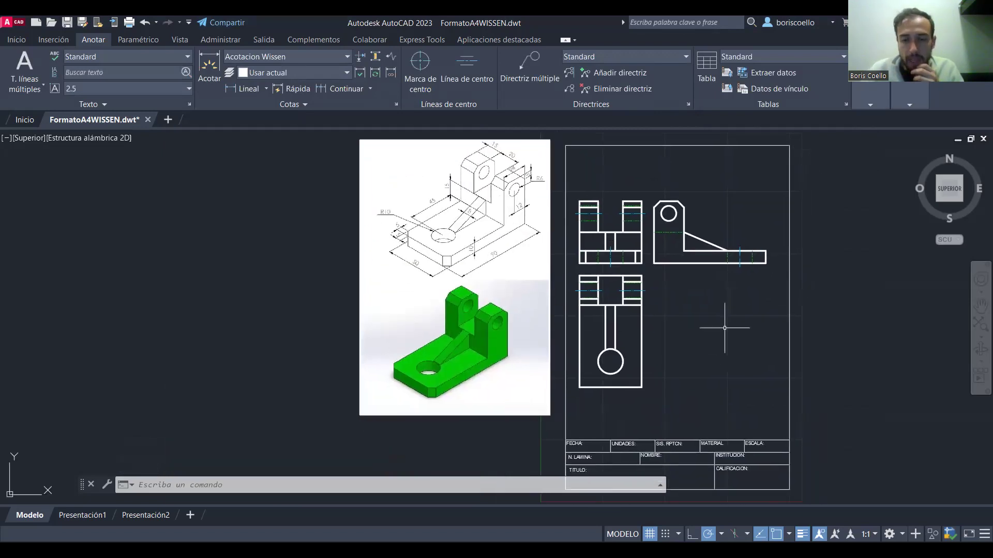
scroll(711, 324, "up", 1)
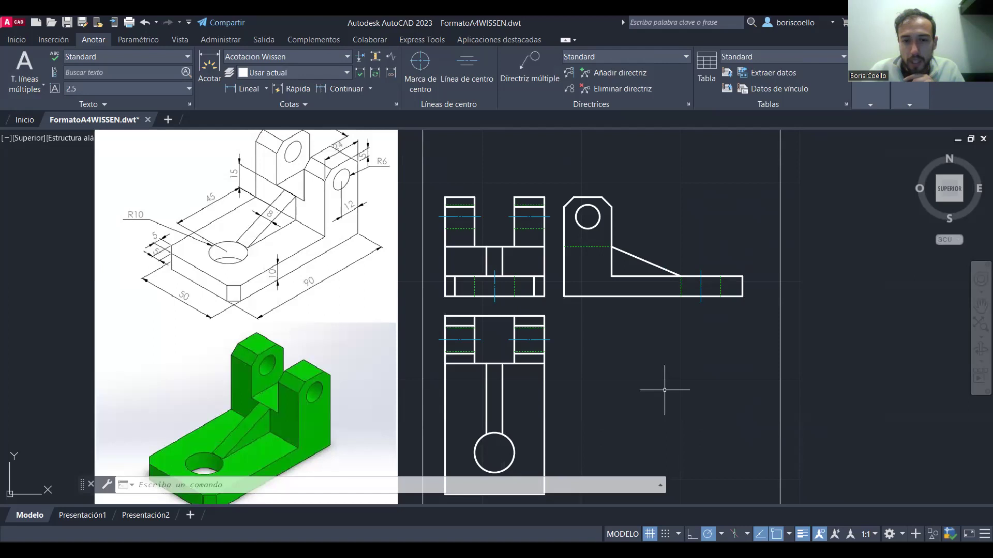
scroll(664, 389, "down", 2)
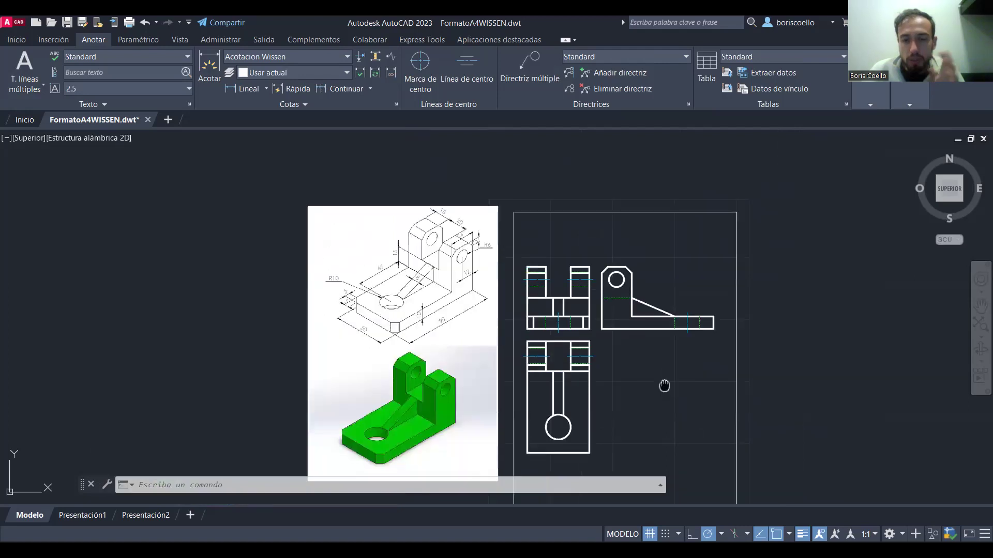
middle_click_drag(662, 386, 658, 362)
scroll(657, 364, "up", 2)
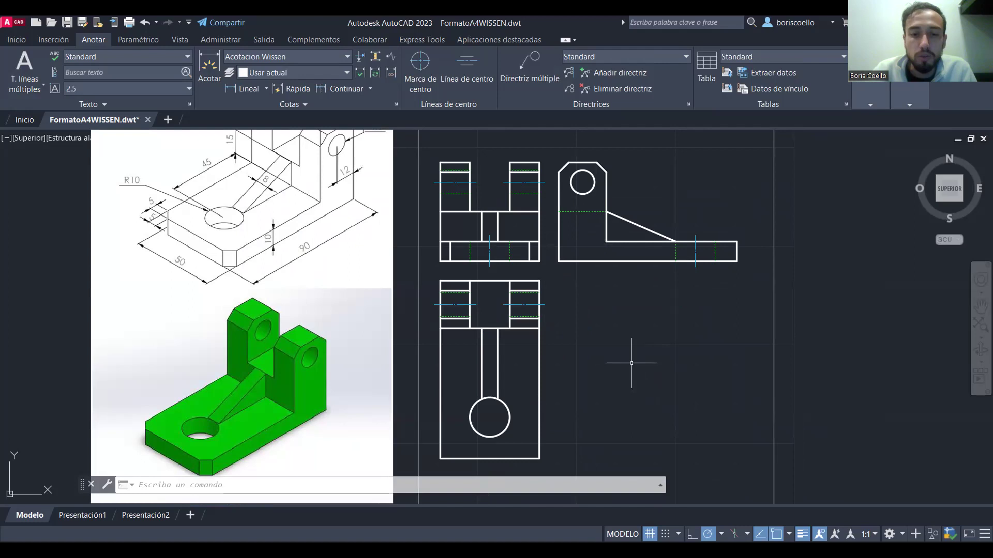
scroll(632, 363, "down", 2)
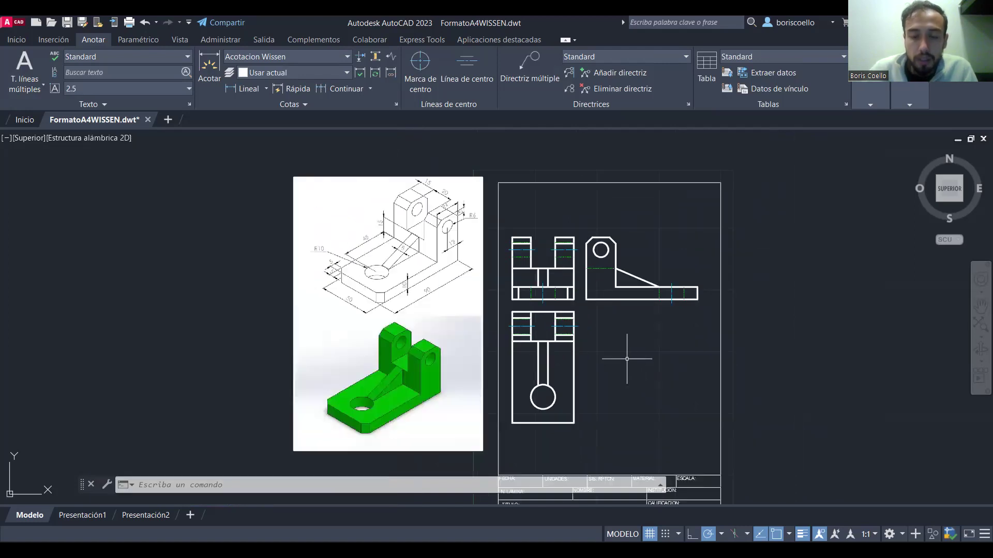
scroll(626, 359, "up", 2)
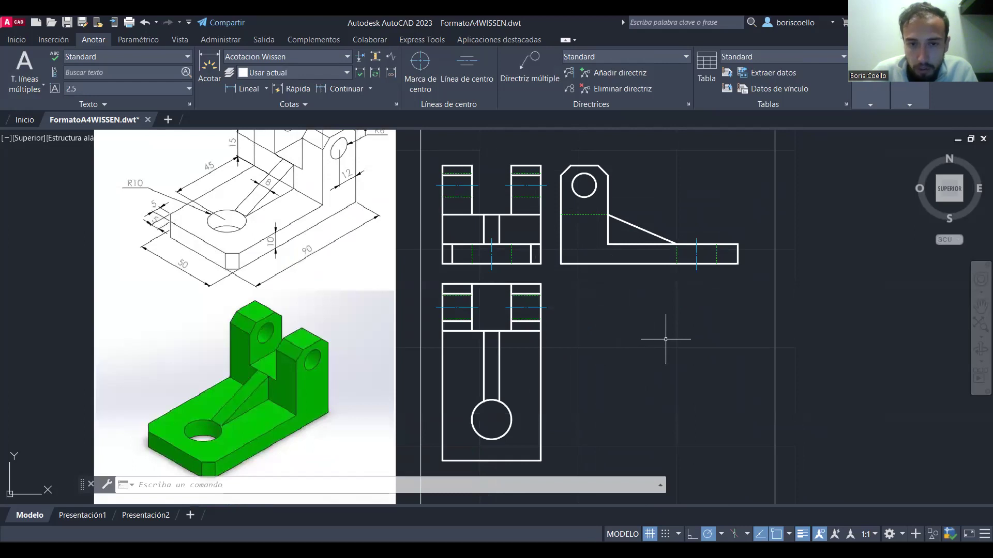
scroll(665, 339, "down", 2)
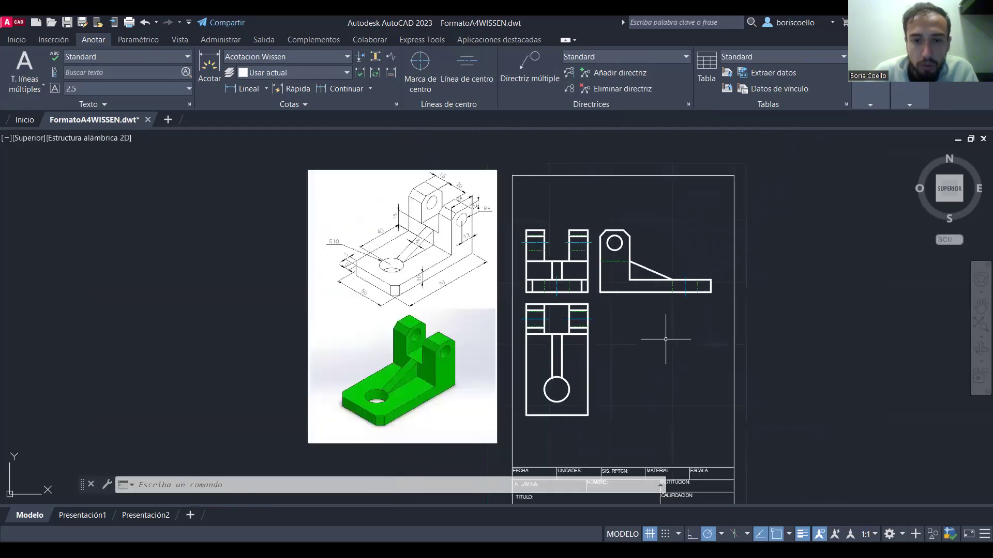
scroll(630, 338, "up", 2)
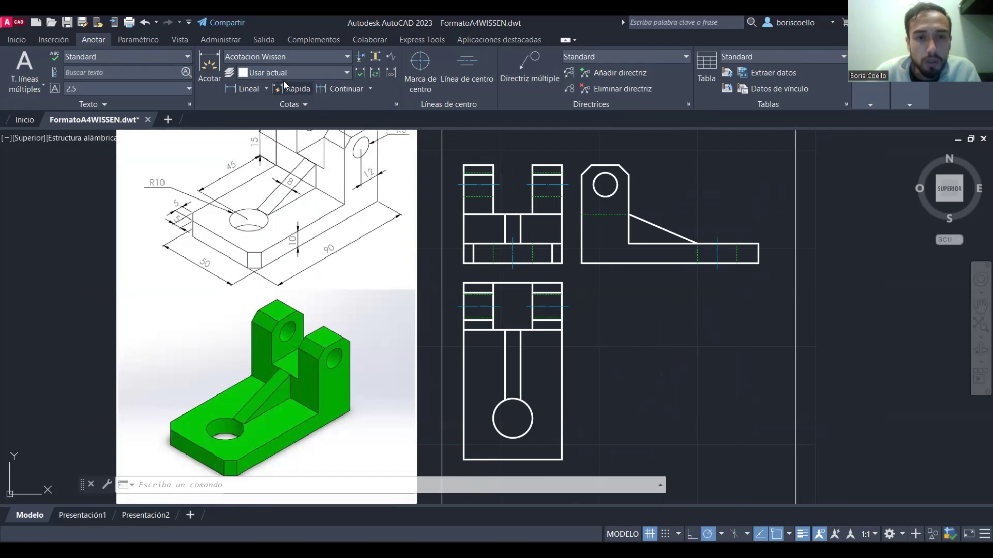
Make COT the current layer for the dimensions
left_click(16, 39)
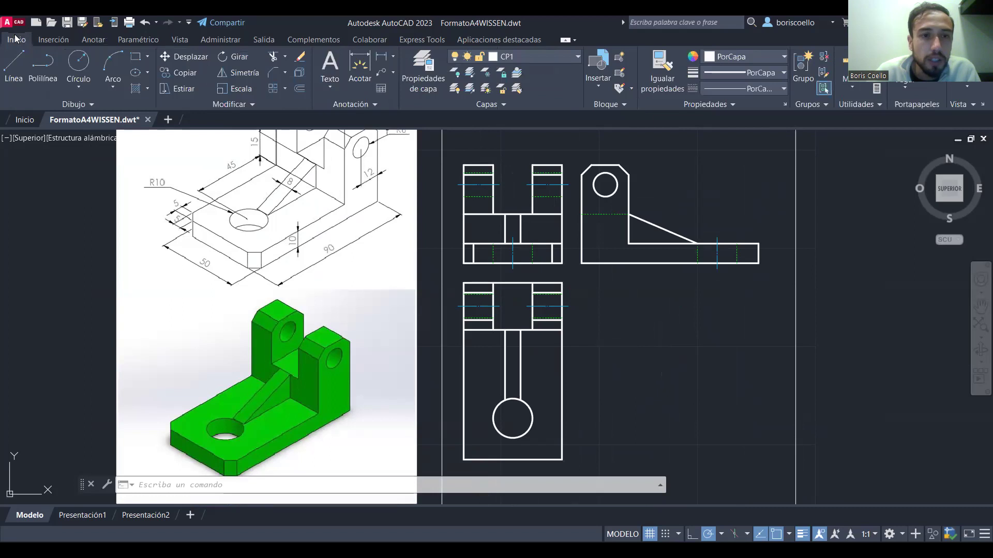
left_click(392, 56)
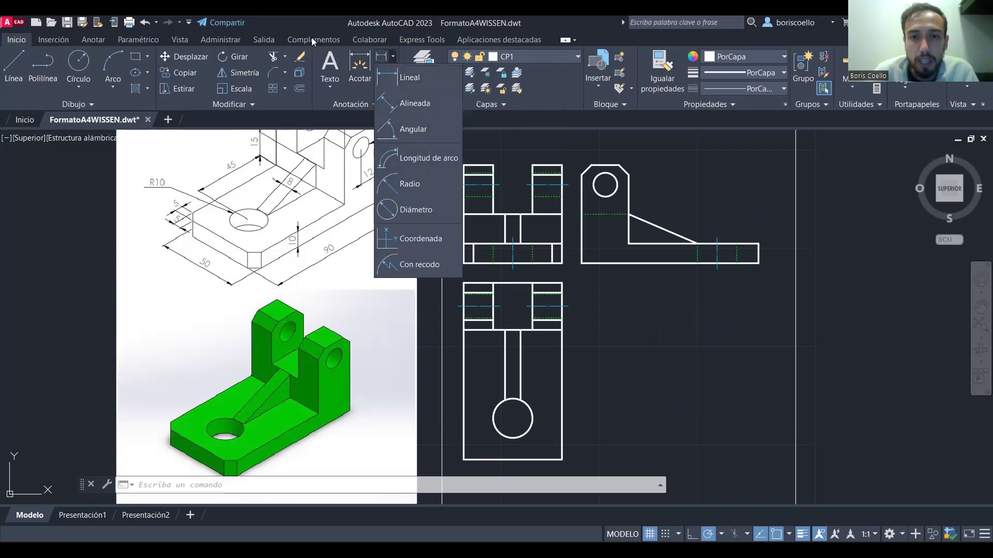
left_click(572, 66)
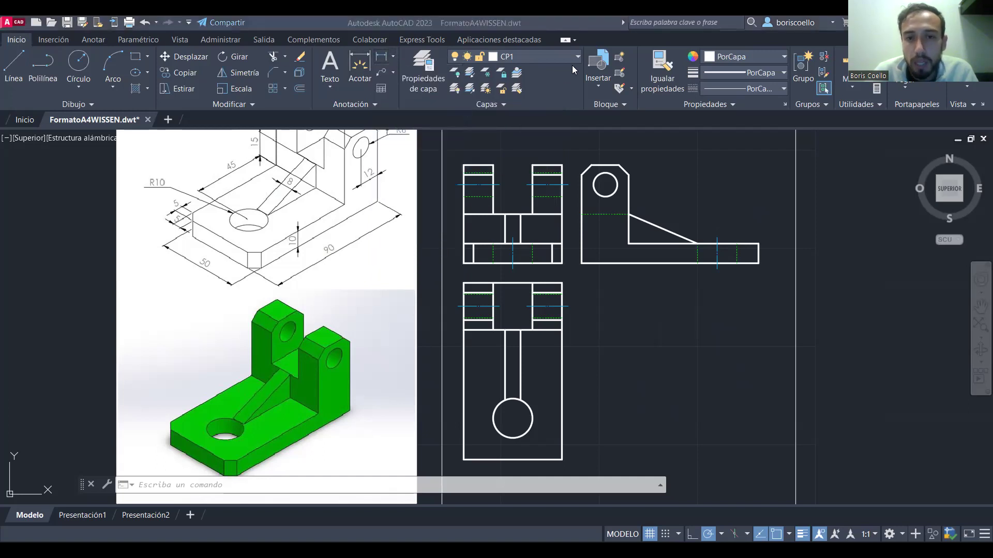
left_click(570, 58)
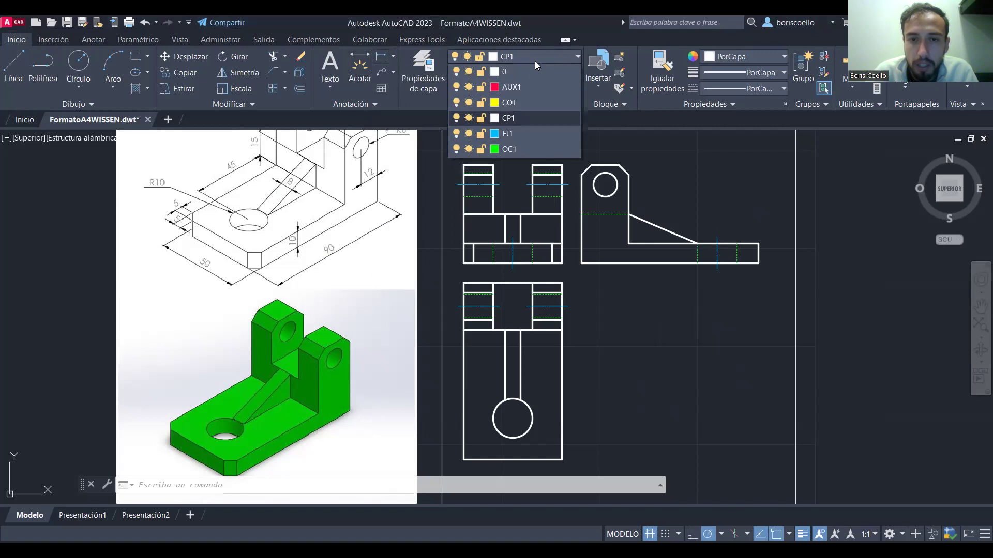
left_click(537, 99)
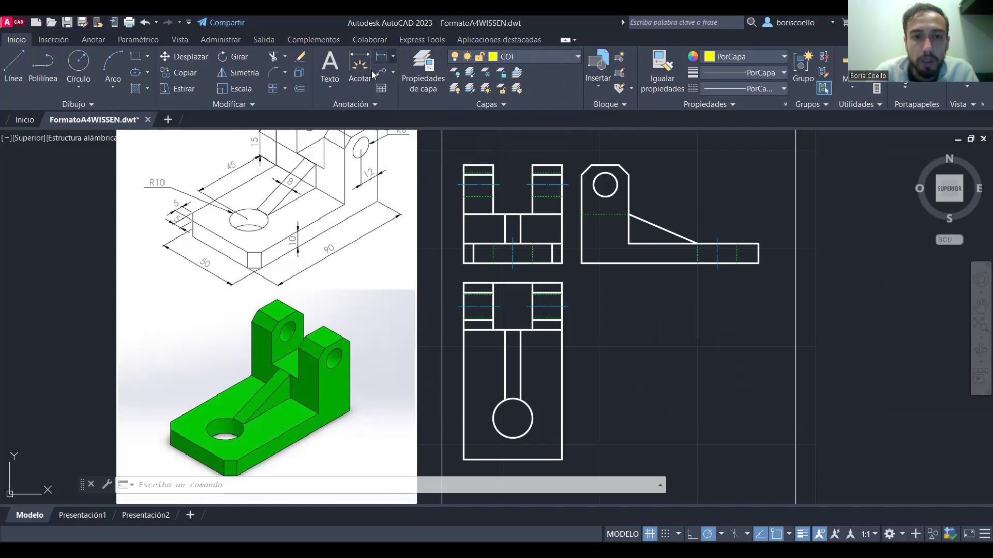
Add a linear dimension for the front view's overall height, placed about 4.8 mm outside its left edge
left_click(393, 56)
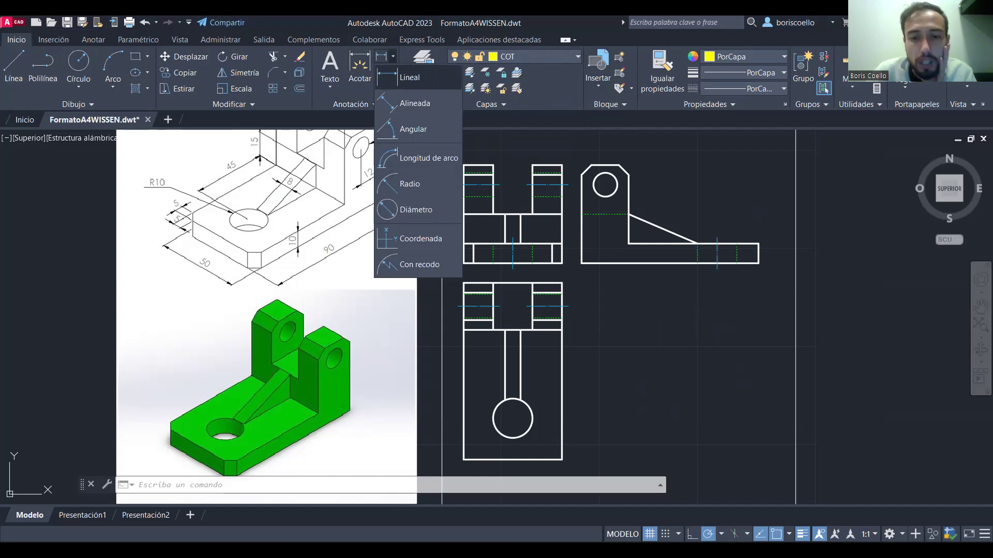
left_click(408, 77)
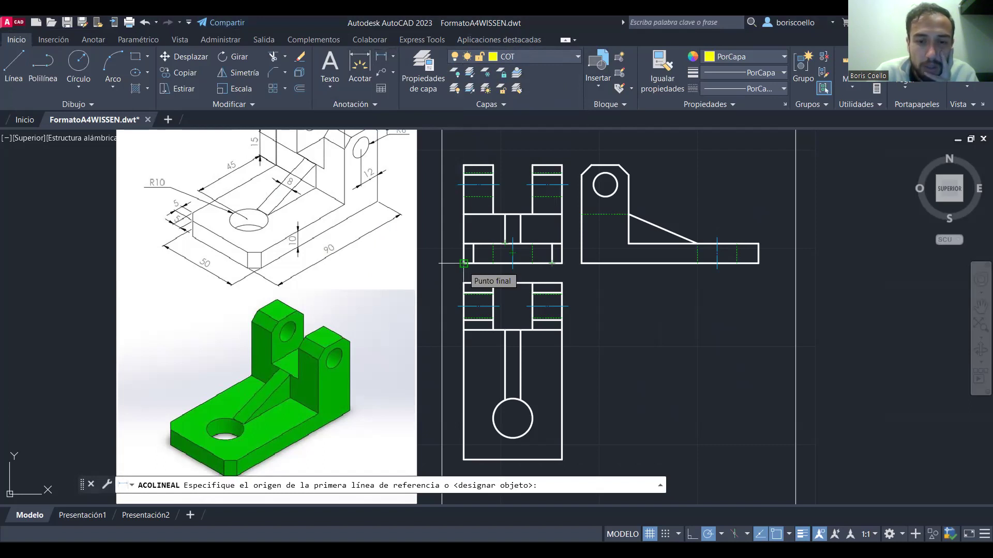
left_click(464, 263)
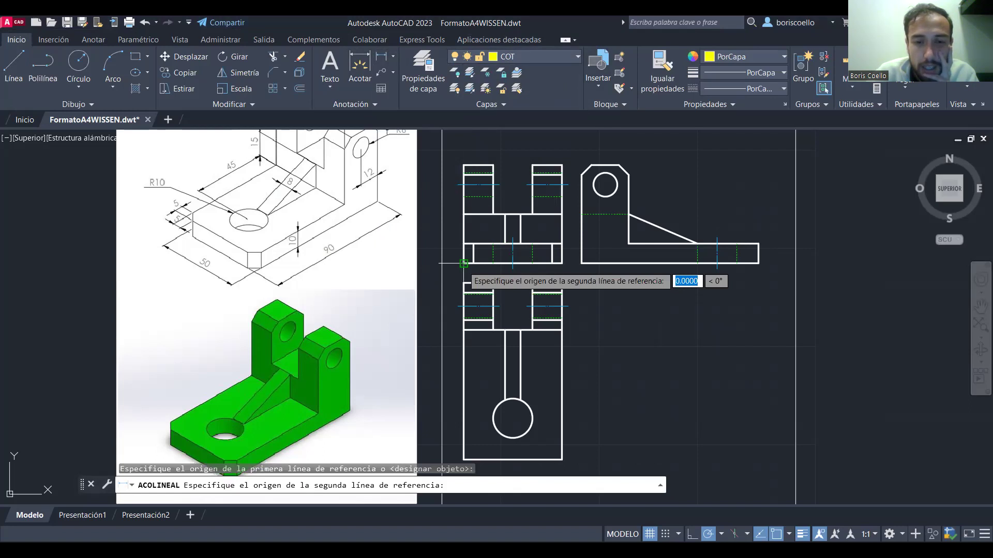
left_click(464, 166)
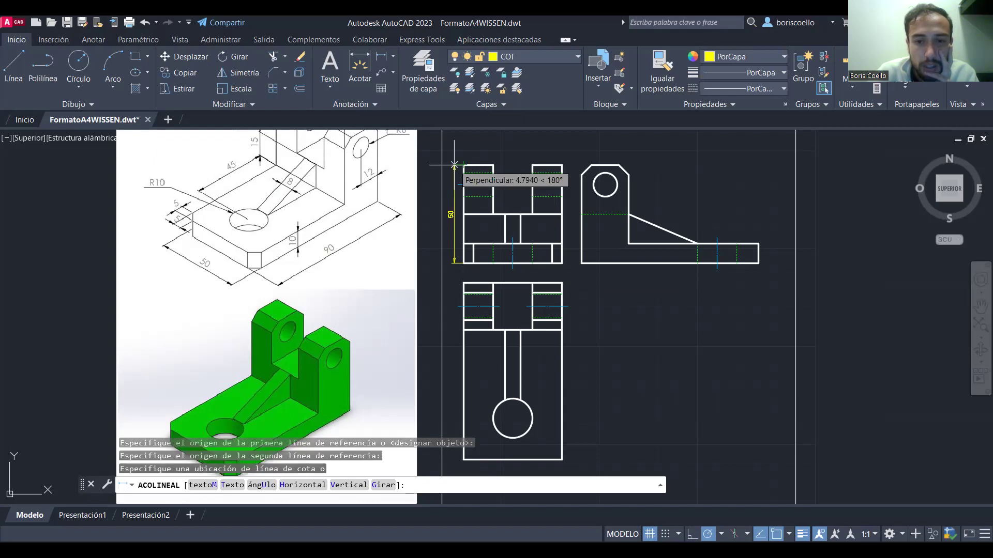
left_click(454, 166)
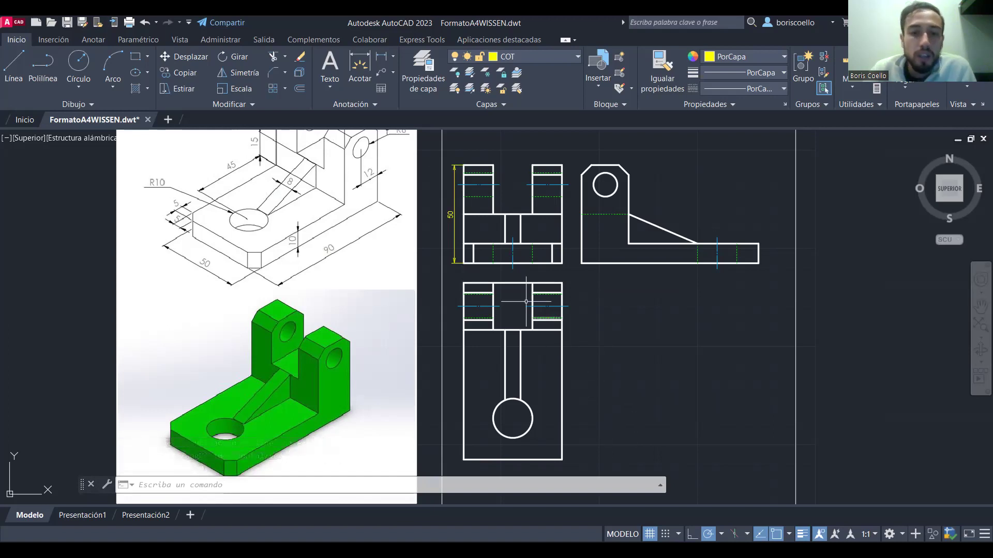
Try shifting the overall height dimension slightly farther from the front view, and undo that shift
scroll(483, 281, "up", 5)
scroll(481, 281, "down", 4)
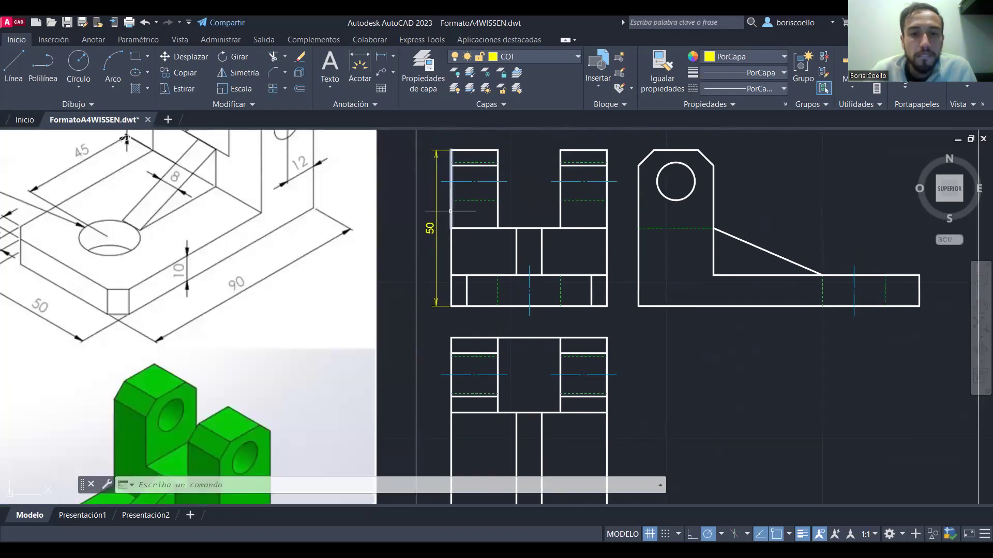
left_click(437, 204)
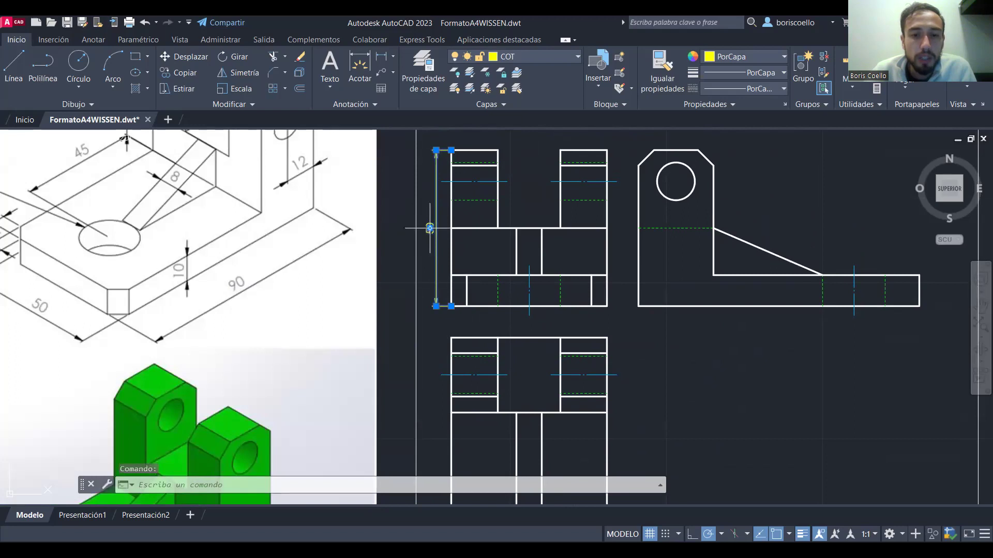
left_click(430, 228)
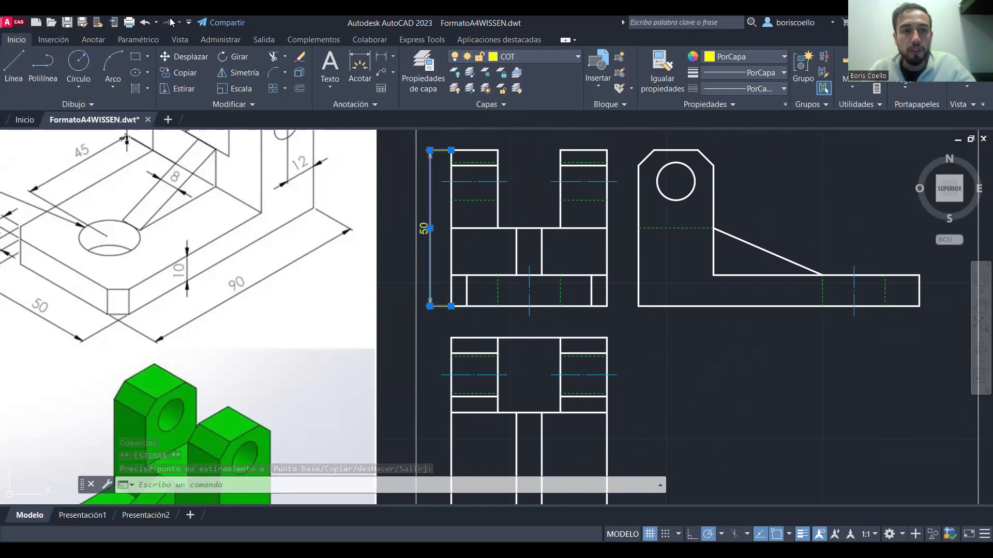
left_click(147, 24)
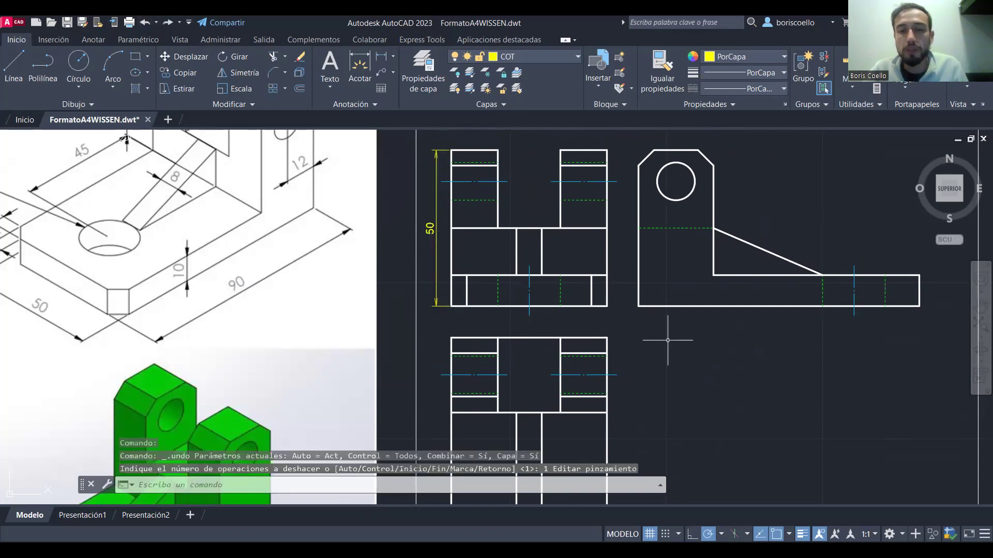
Move the whole side view 15 mm horizontally away from the front view, using its lower-left corner as base point
scroll(667, 340, "down", 2)
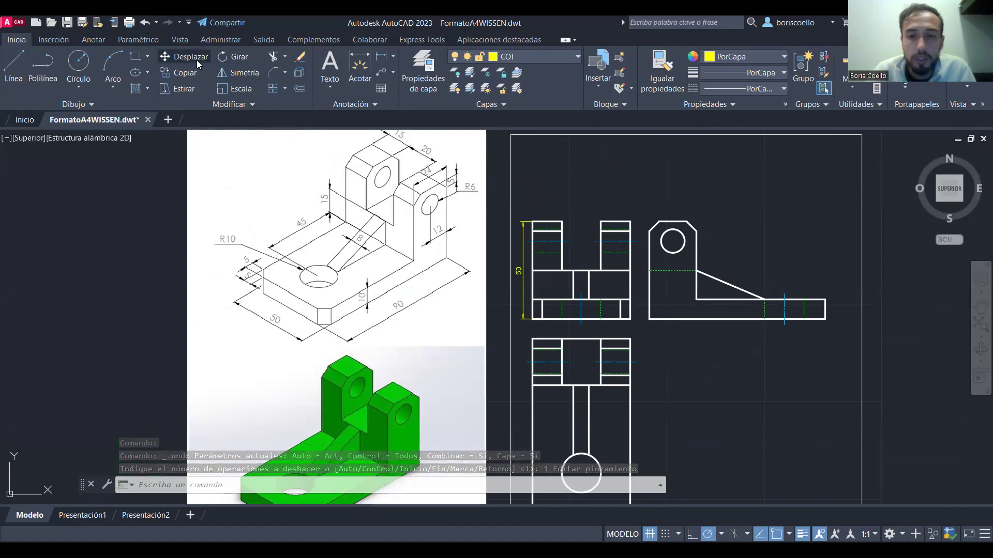
left_click(184, 57)
mouse_move(641, 209)
left_mouse_down()
mouse_move(667, 362)
mouse_move(861, 310)
mouse_move(807, 222)
left_mouse_up()
key("Return")
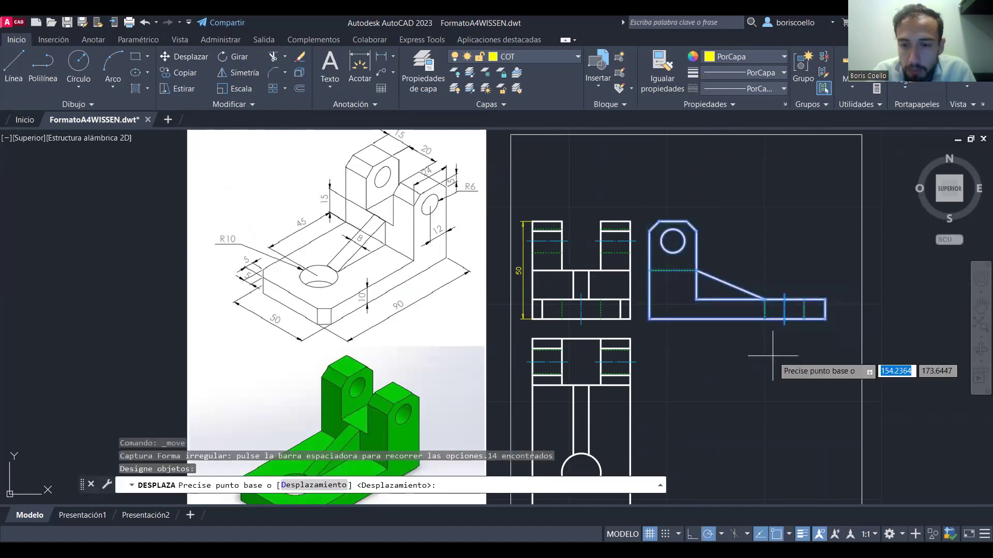
left_click(649, 319)
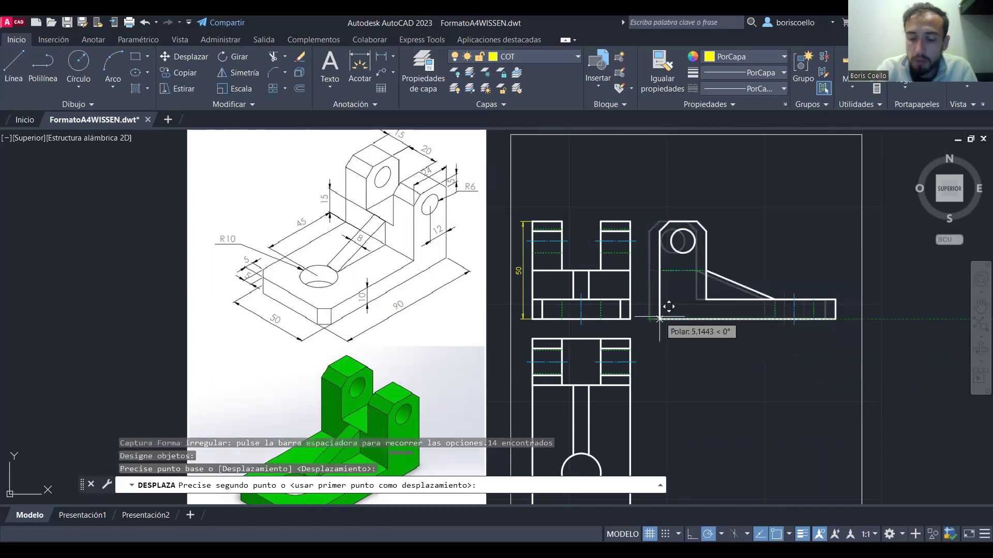
type("15")
key("Return")
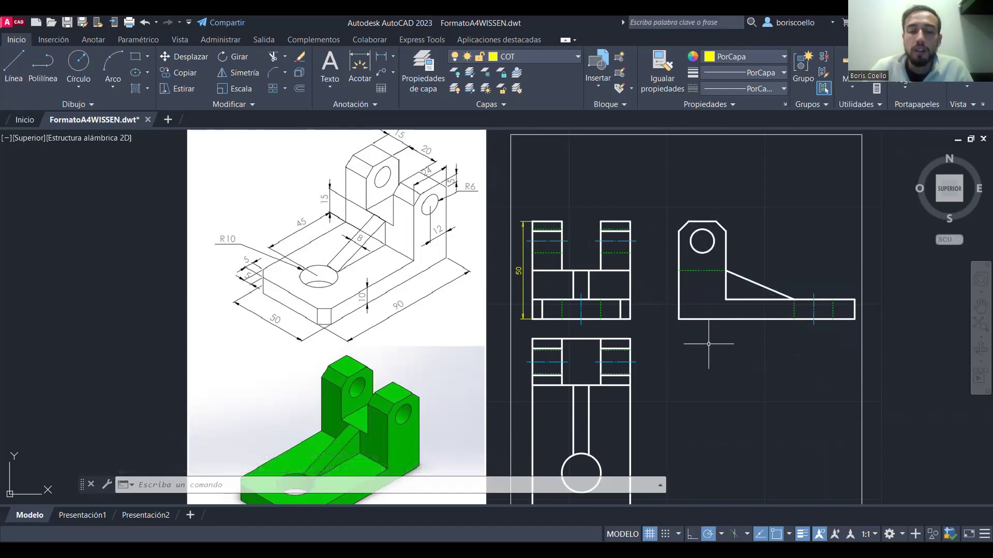
Move the whole top view 15 mm straight down from the front view, using its upper-left corner as base point
scroll(708, 344, "down", 2)
scroll(690, 289, "up", 2)
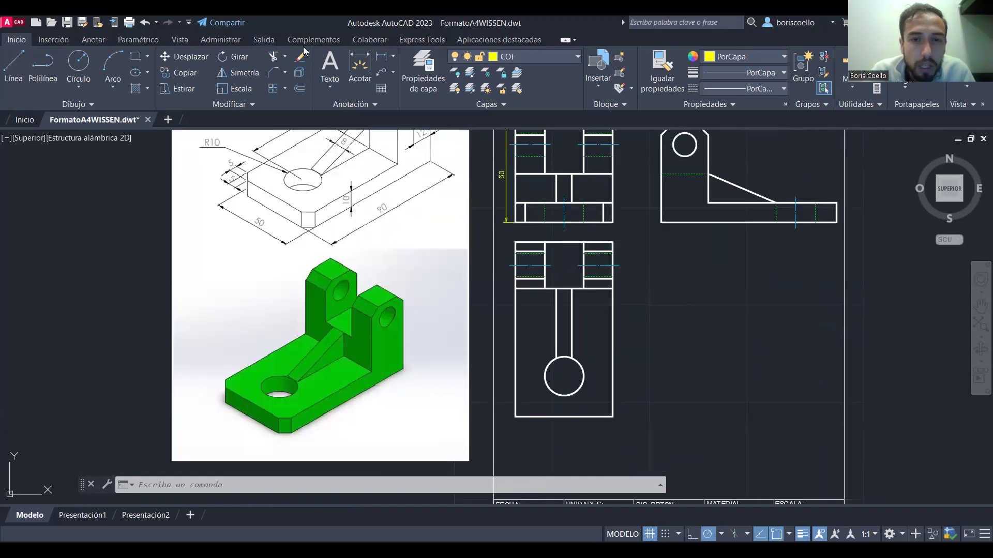
left_click(191, 57)
mouse_move(512, 232)
left_mouse_down()
mouse_move(636, 281)
mouse_move(643, 303)
mouse_move(628, 424)
mouse_move(496, 428)
left_mouse_up()
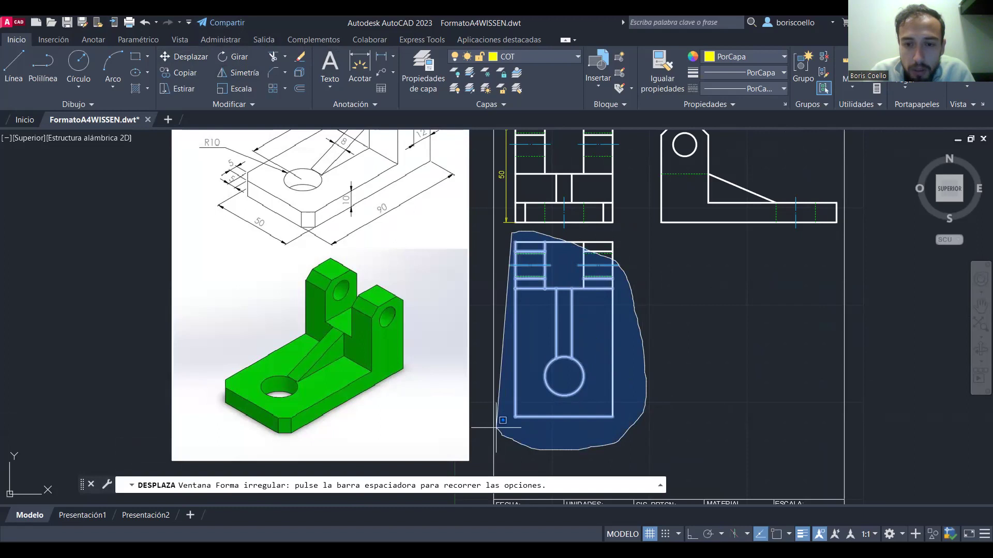
left_click_drag(495, 427, 496, 427)
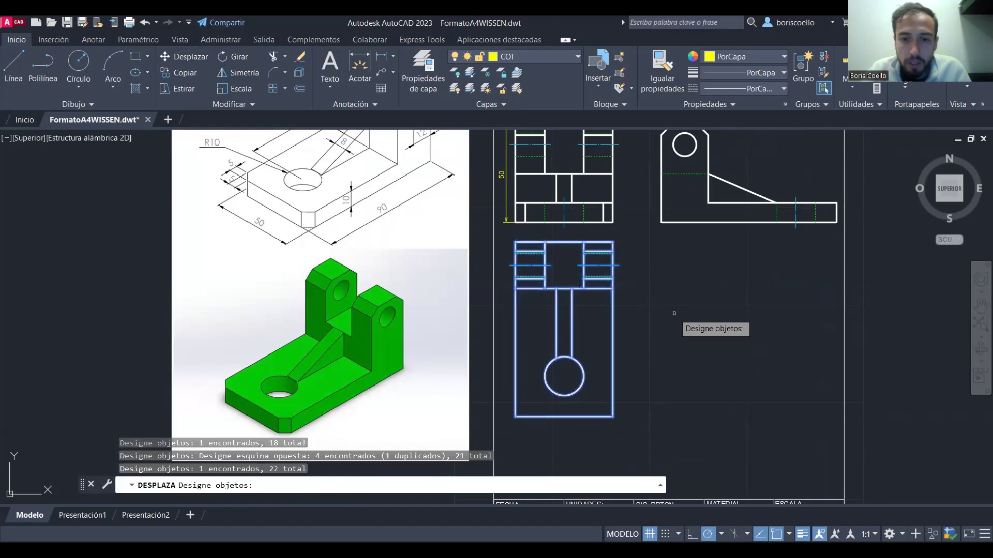
key("Return")
left_click(515, 241)
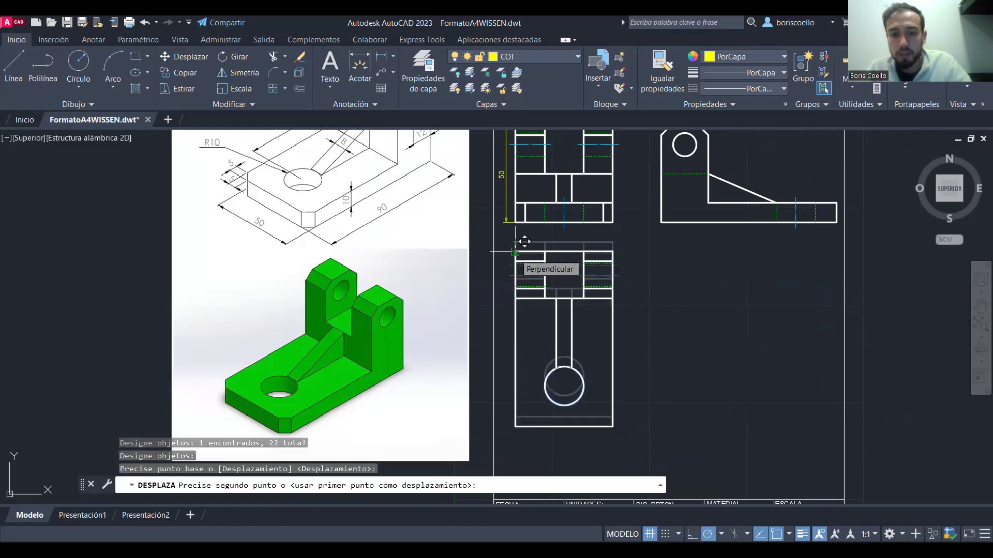
type("15")
key("Return")
key("Escape")
Dimension the front view's height from the base's top edge to the upright block's step, about 8.1 mm outside the right edge
scroll(672, 290, "up", 2)
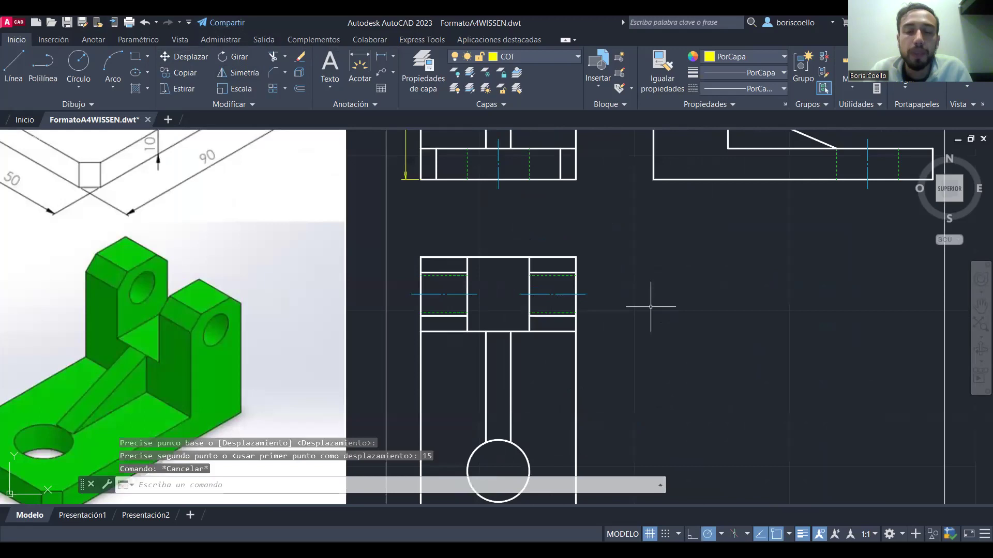
scroll(650, 307, "down", 4)
scroll(637, 258, "up", 4)
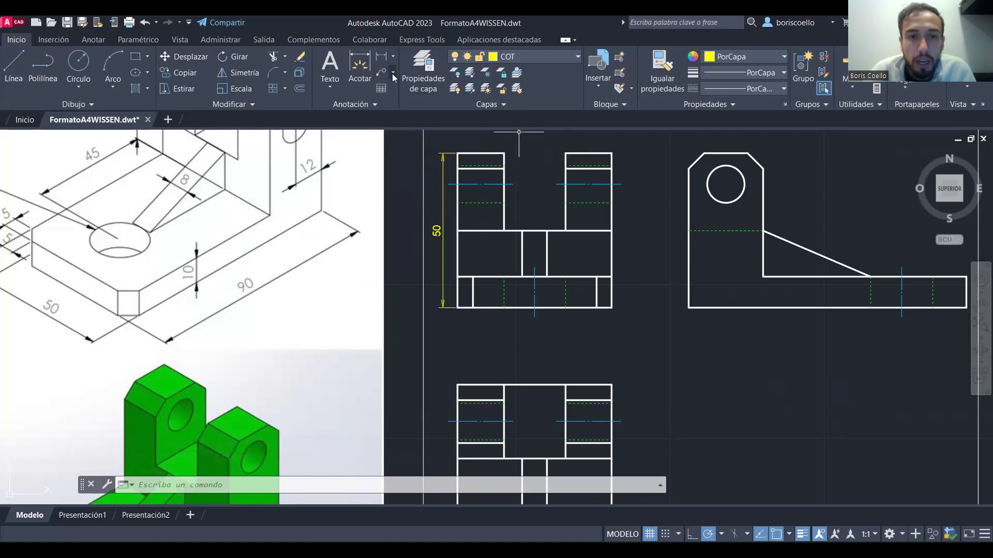
left_click(383, 57)
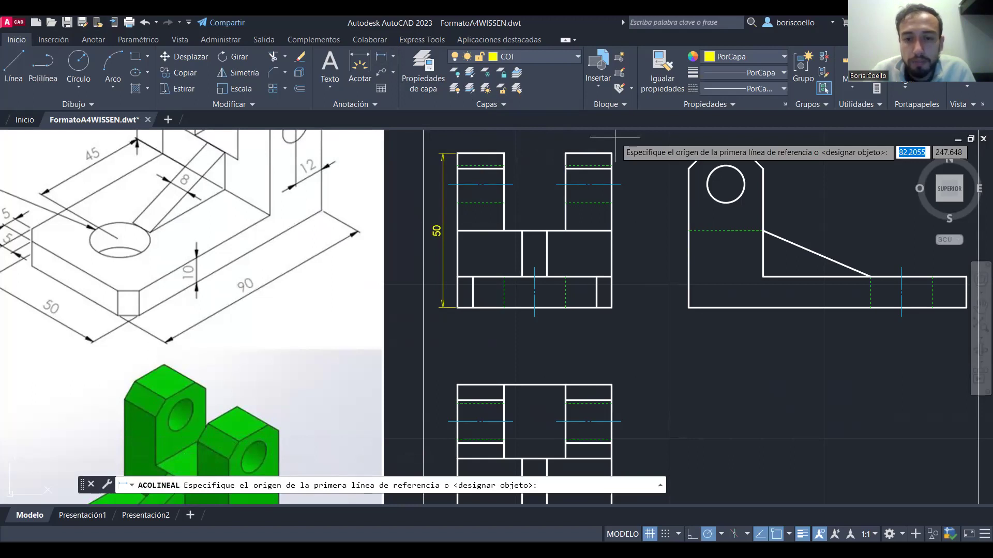
left_click(610, 277)
left_click(611, 230)
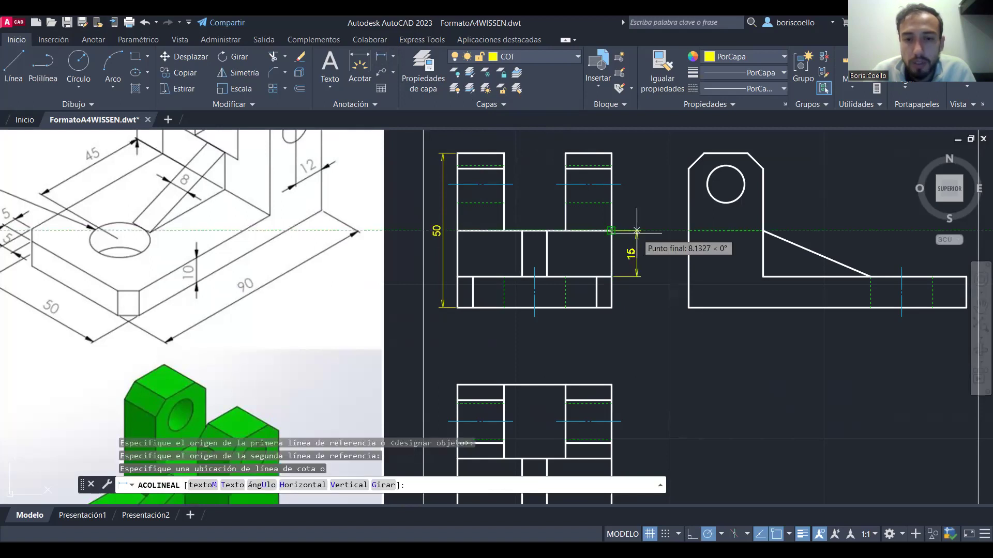
left_click(636, 230)
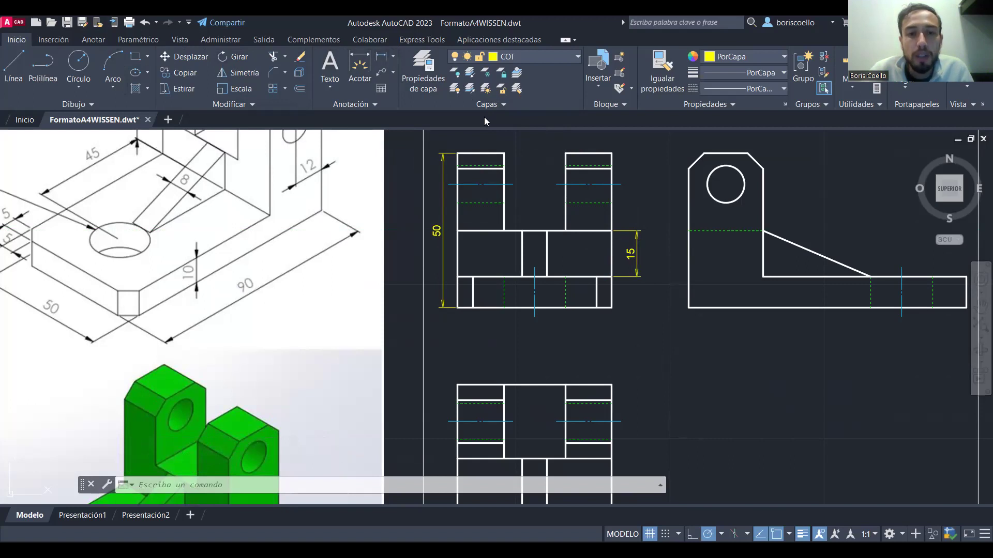
Try dimensioning the left upright's chamfer height in the gap between the front view's uprights, and undo that dimension
left_click(382, 57)
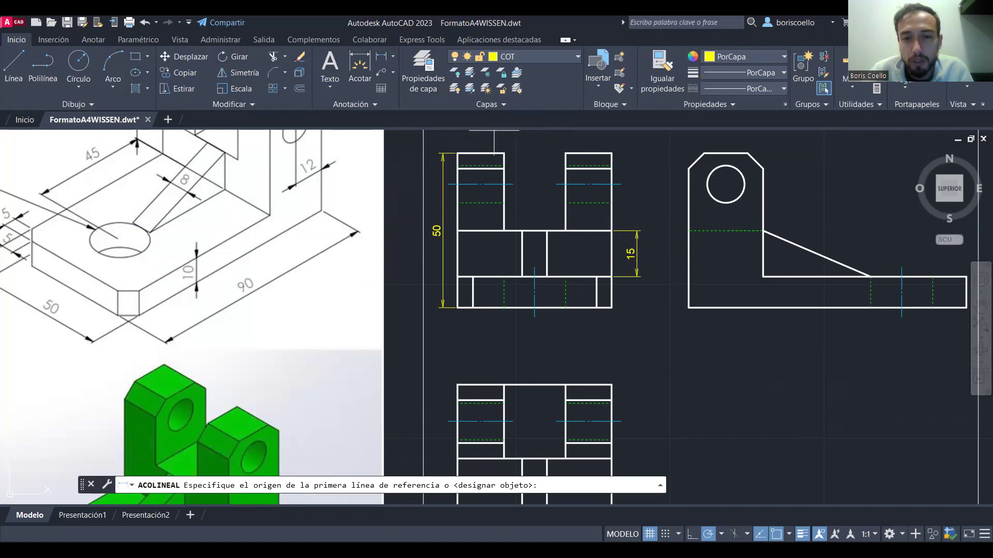
left_click(504, 154)
left_click(504, 169)
left_click(521, 161)
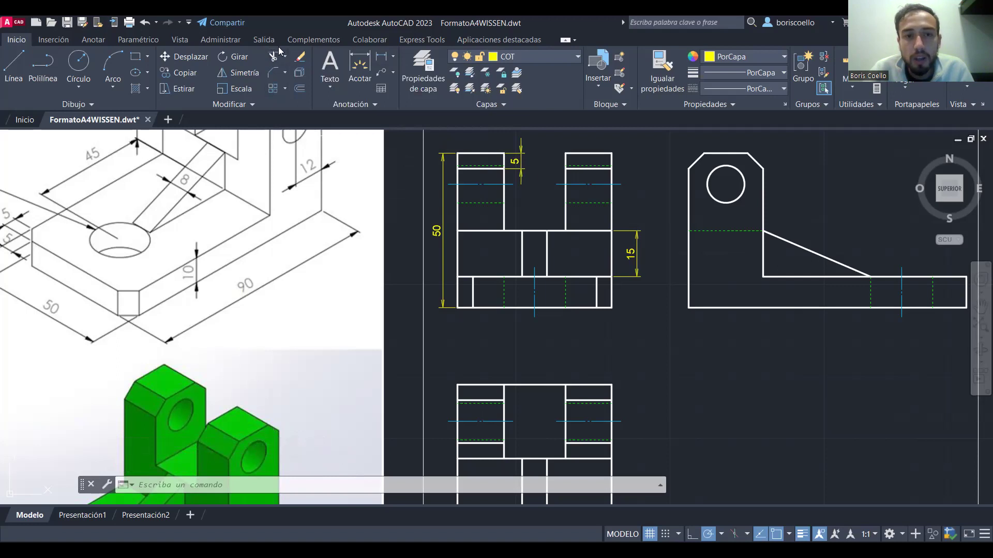
left_click(144, 22)
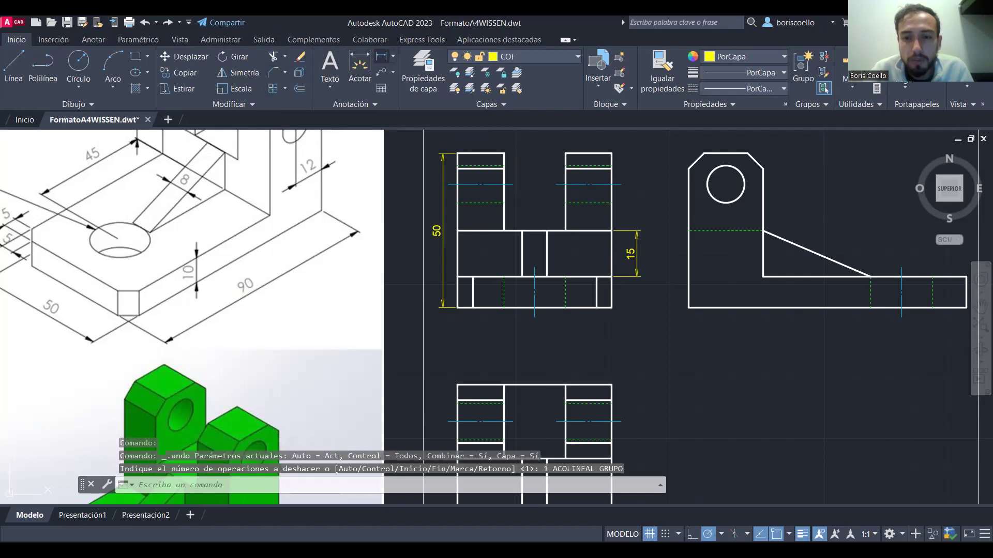
Dimension the right upright's chamfer height outside the front view's right edge, in line with the 15 mm dimension
key("ctrl+y")
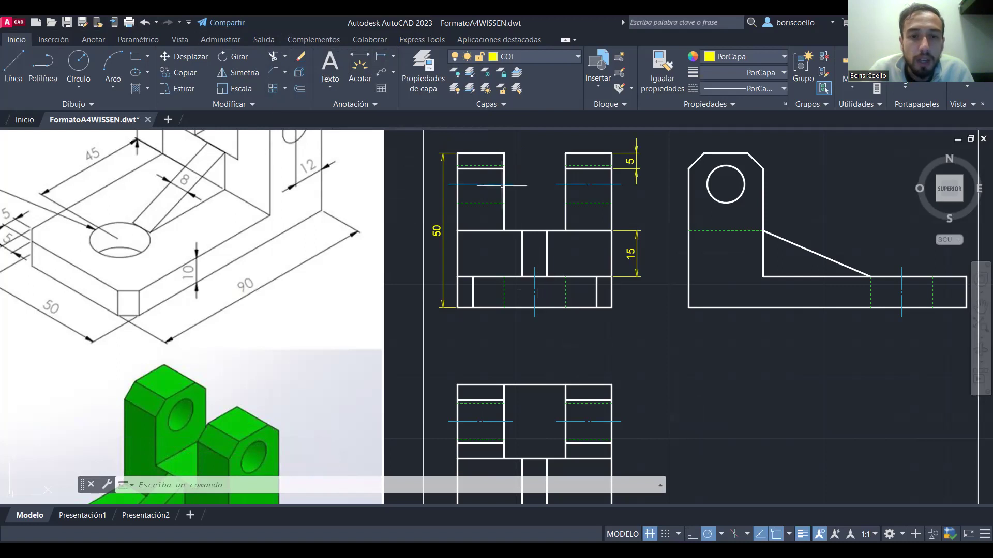
Replace the front view's overall height dimension with one measured from the left upright's top edge midpoint perpendicular to the base's bottom edge
left_click(441, 210)
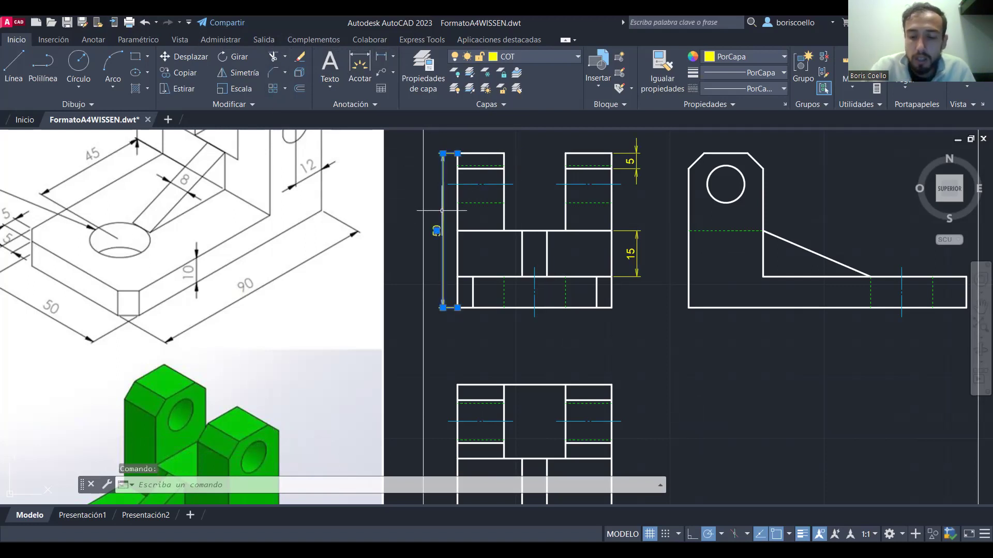
key("Delete")
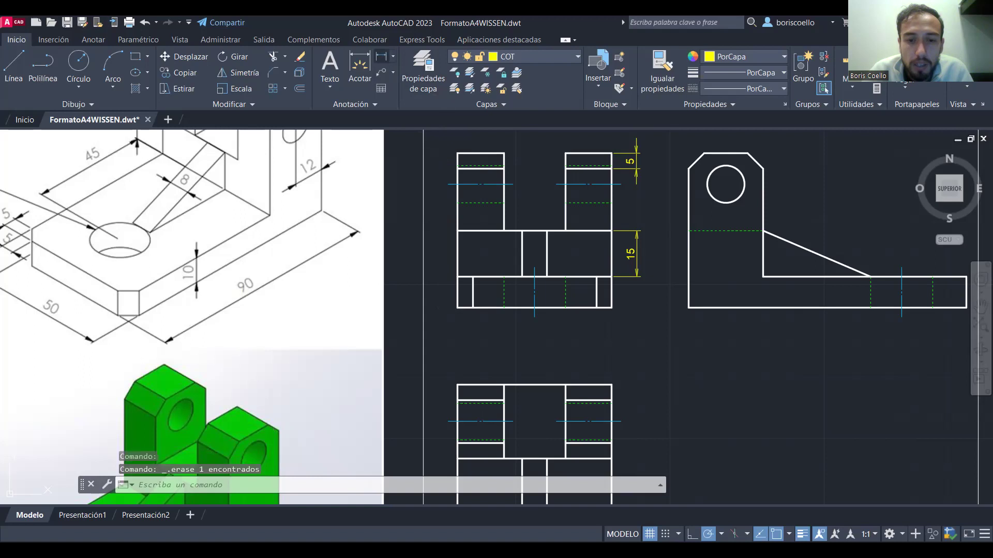
left_click(382, 56)
left_click(480, 153)
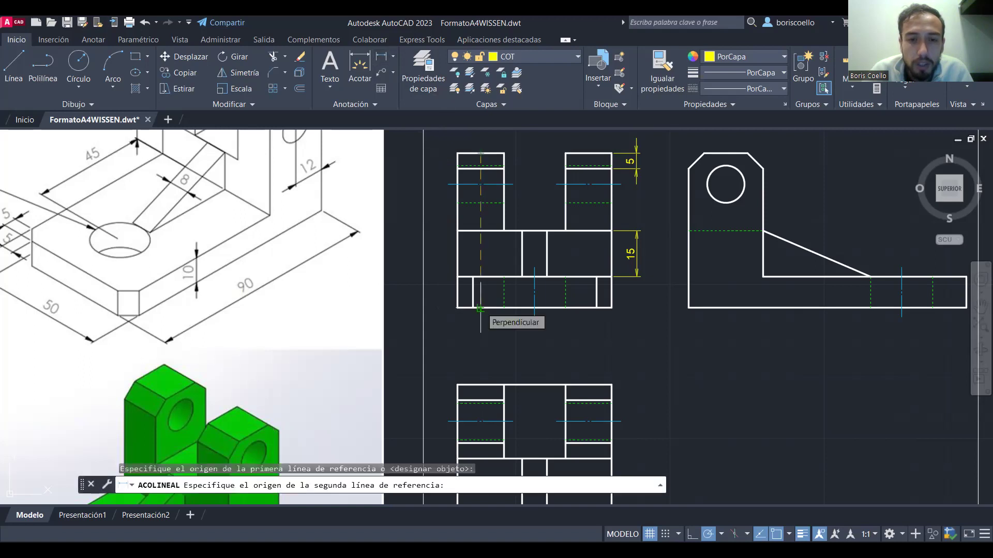
left_click(481, 309)
left_click(441, 233)
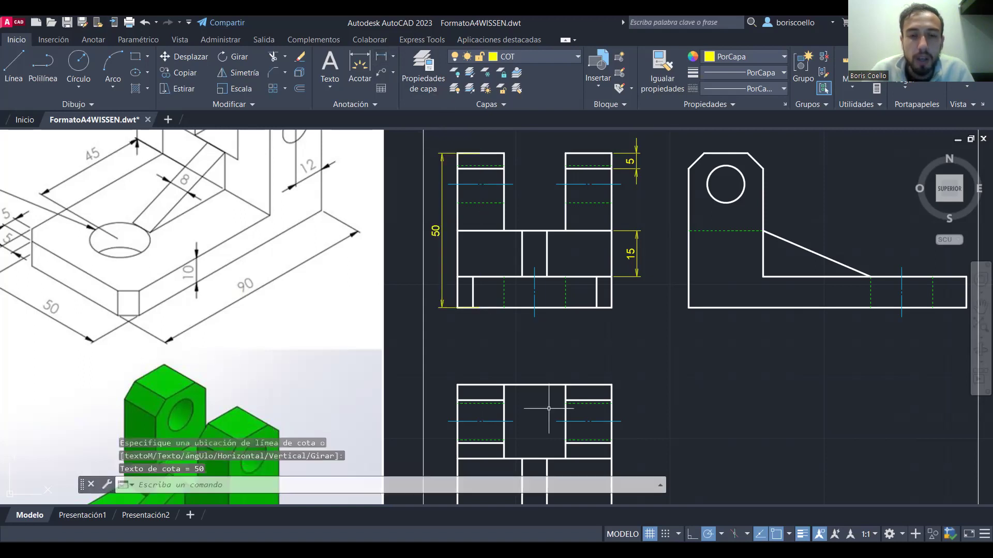
Examine how the new height dimension's upper extension line relates to the left upright's top edge, selecting each to compare
scroll(463, 152, "up", 6)
scroll(460, 153, "up", 4)
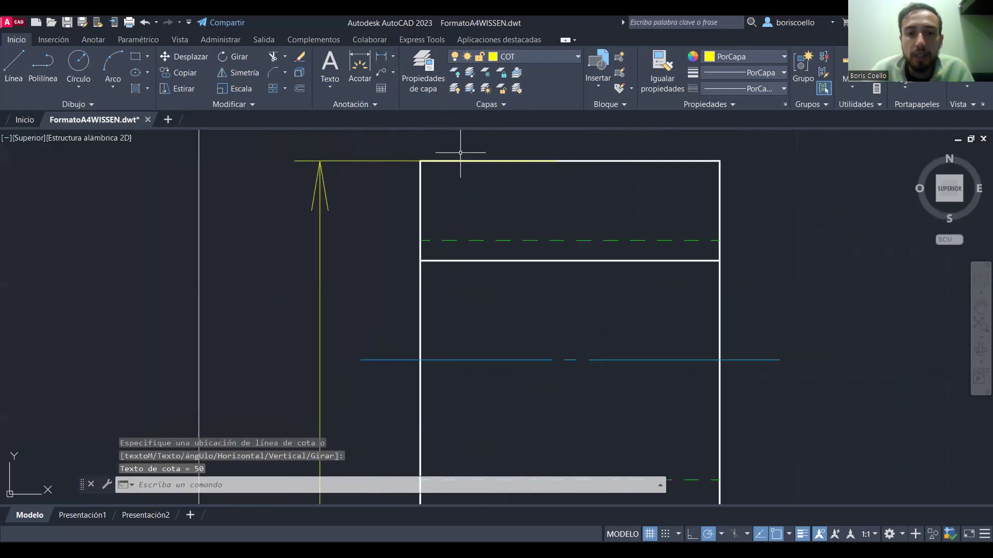
left_click(371, 165)
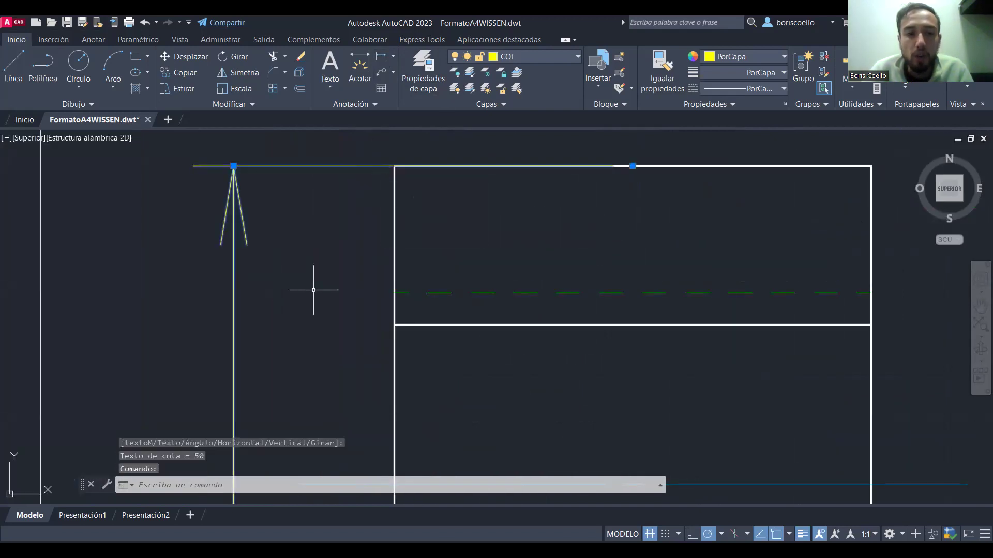
key("Escape")
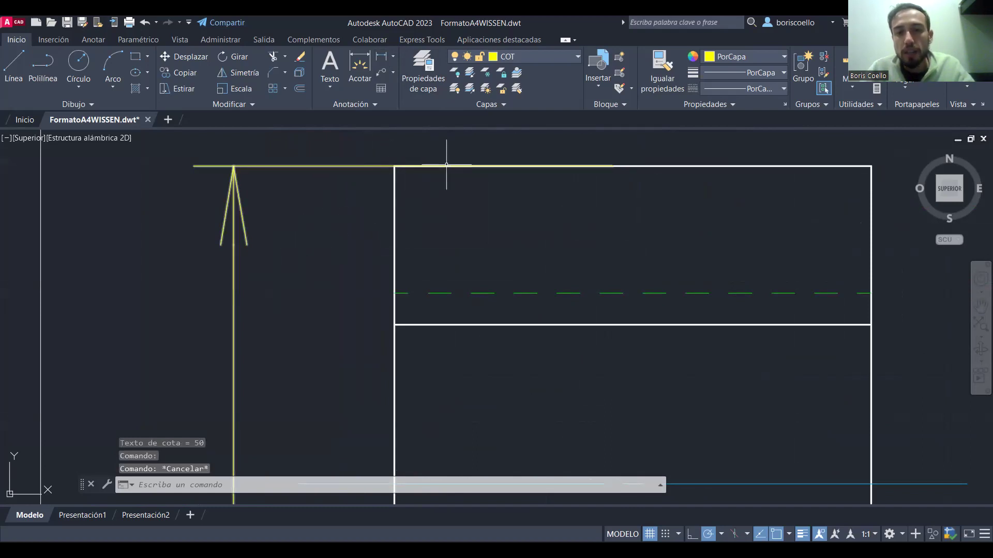
left_click(689, 167)
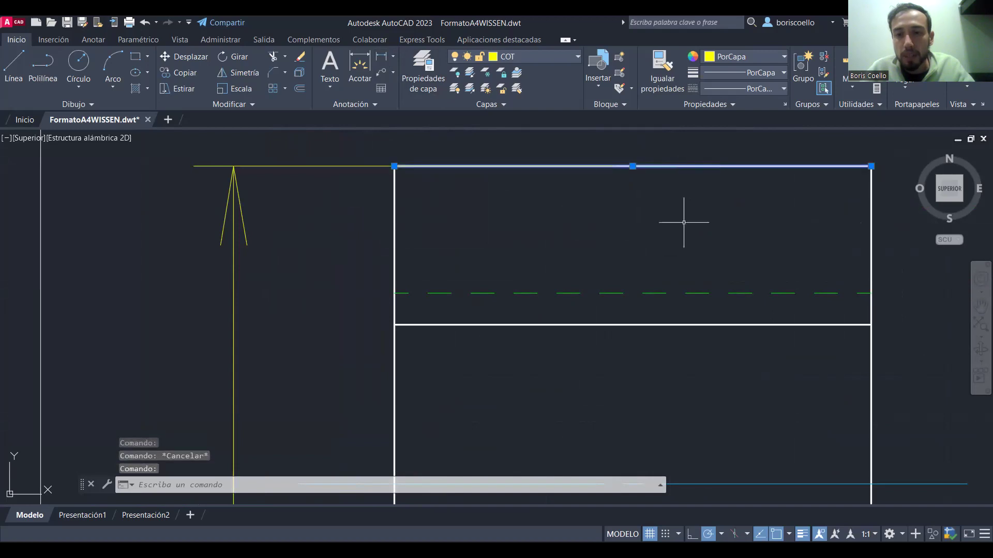
key("Escape")
scroll(683, 259, "down", 6)
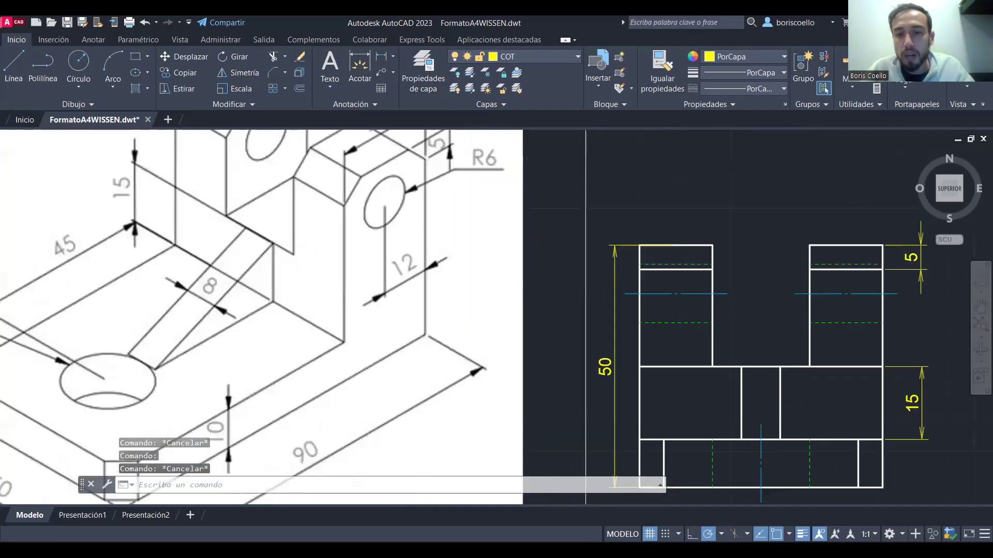
middle_click_drag(693, 303, 662, 282)
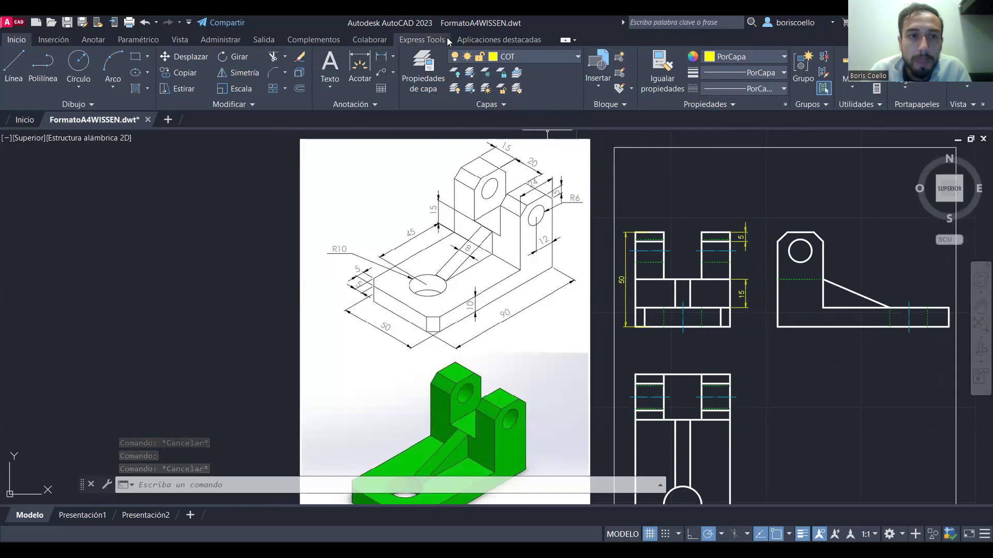
Undo the view changes and the height dimension measured from the top edge's midpoint
left_click(142, 22)
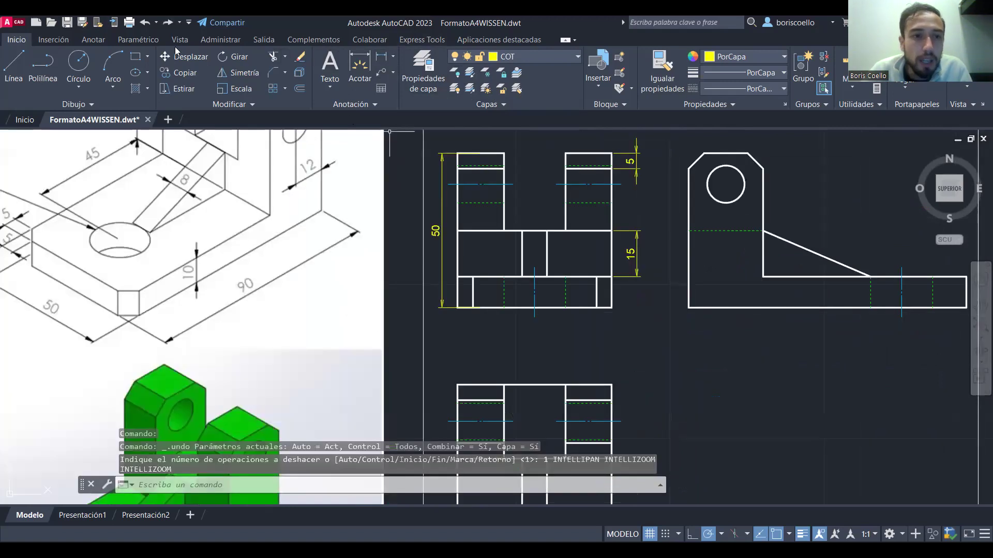
left_click(143, 22)
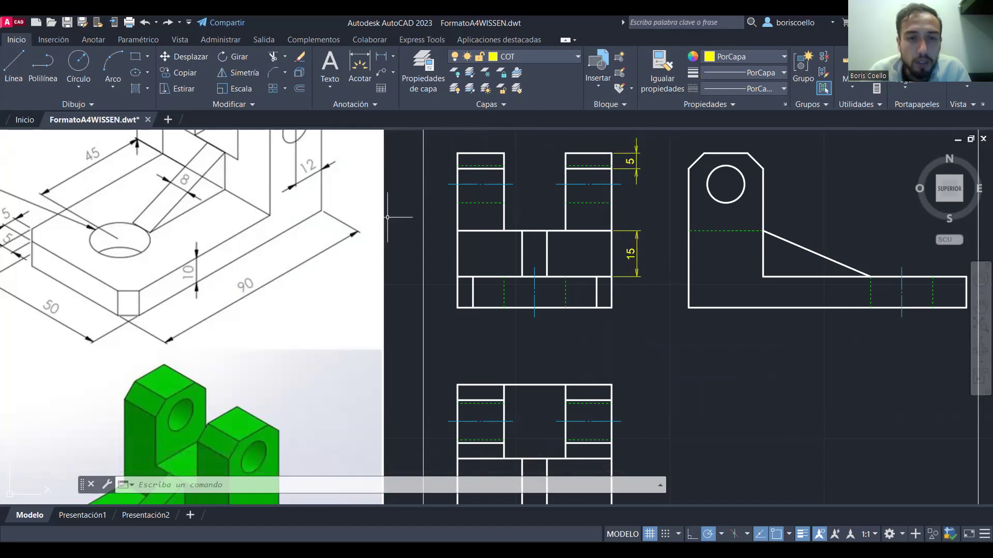
Try dimensioning the overall height from the front view's upper-left corner to the left hidden line's lower end on the base, and inspect its origins
left_click(381, 56)
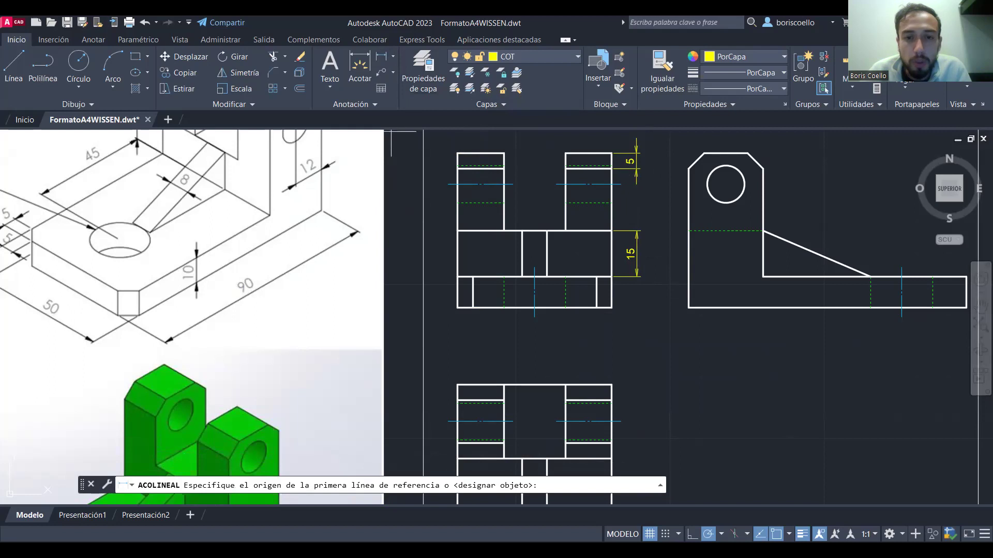
left_click(458, 153)
left_click(504, 307)
left_click(440, 300)
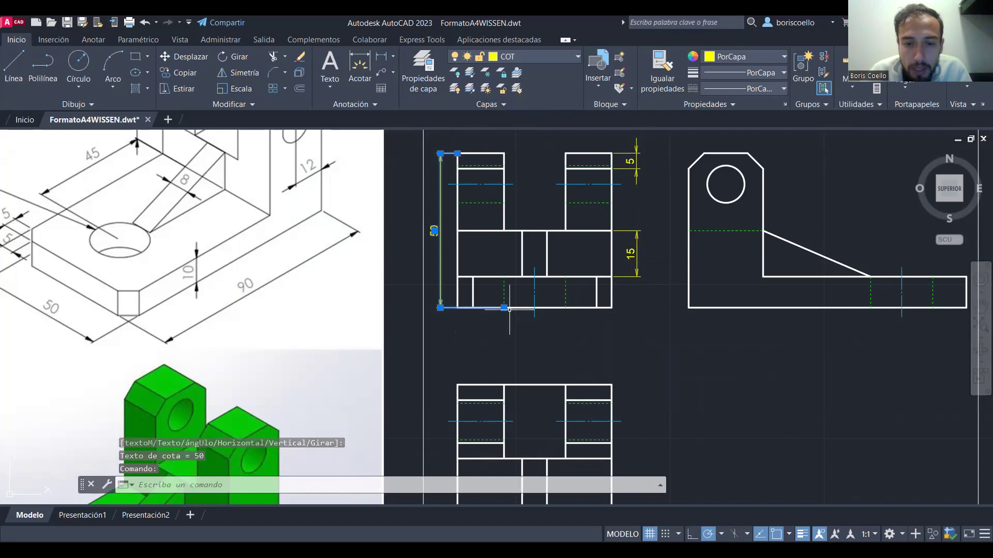
key("Escape")
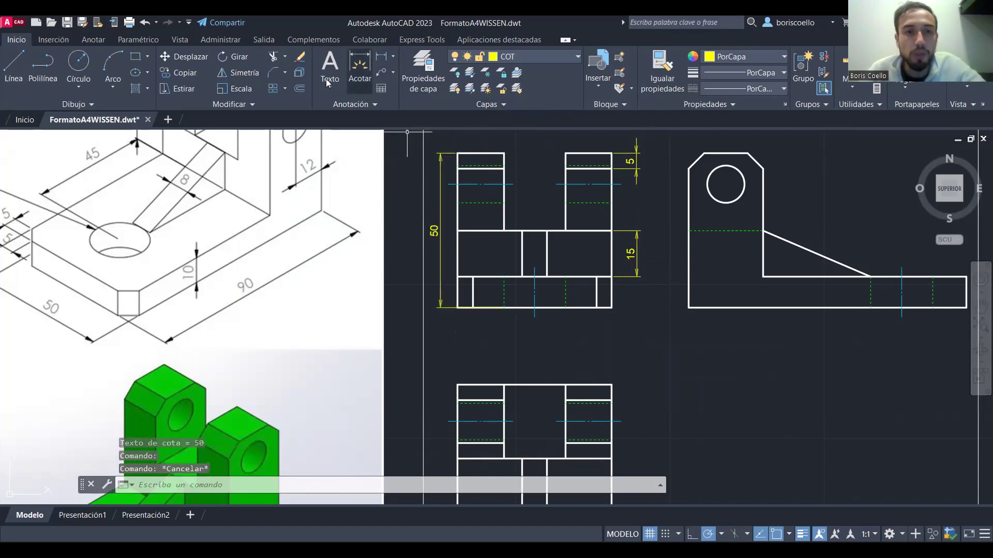
Undo the last height dimension and dimension the front view's overall height between its left corners, outside the left edge
left_click(144, 22)
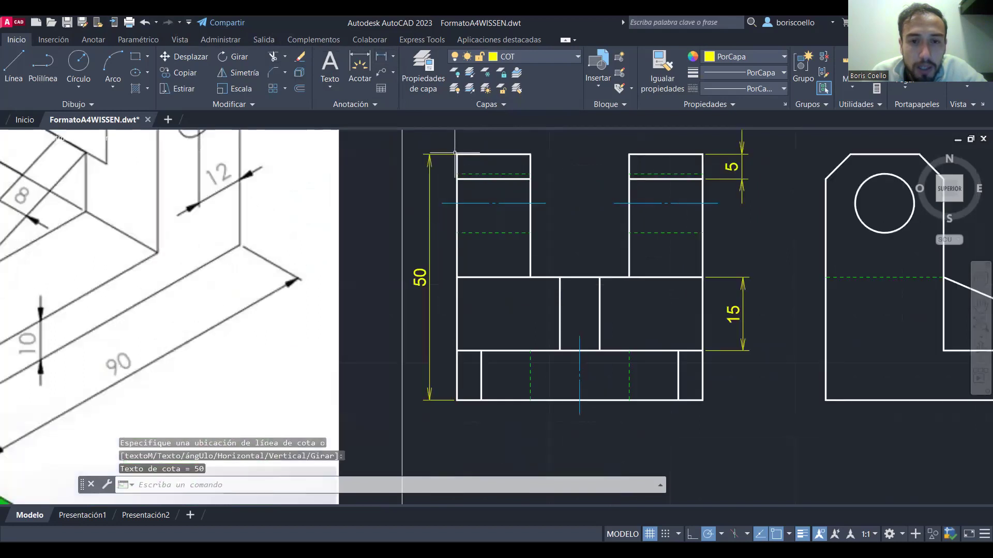
scroll(456, 150, "up", 4)
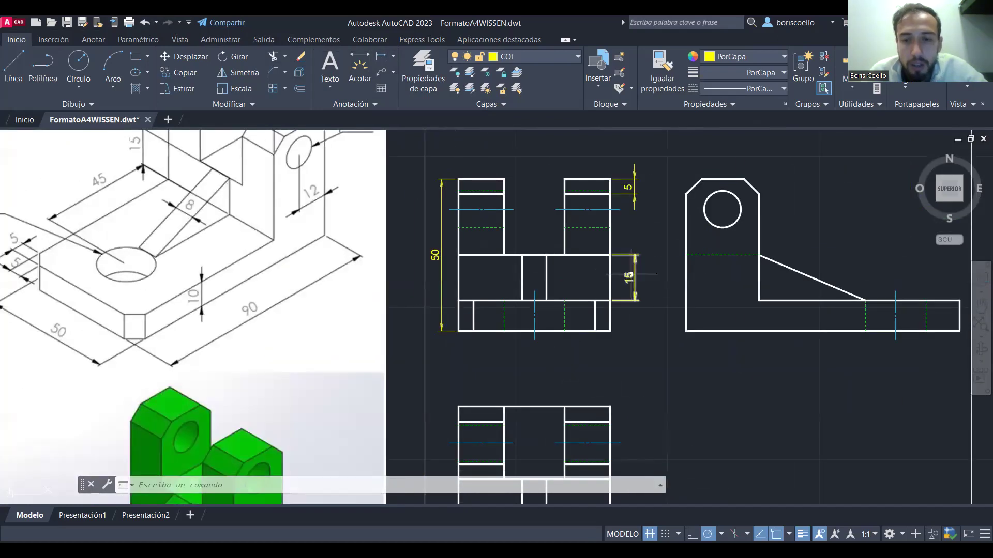
scroll(632, 274, "up", 5)
scroll(620, 264, "down", 4)
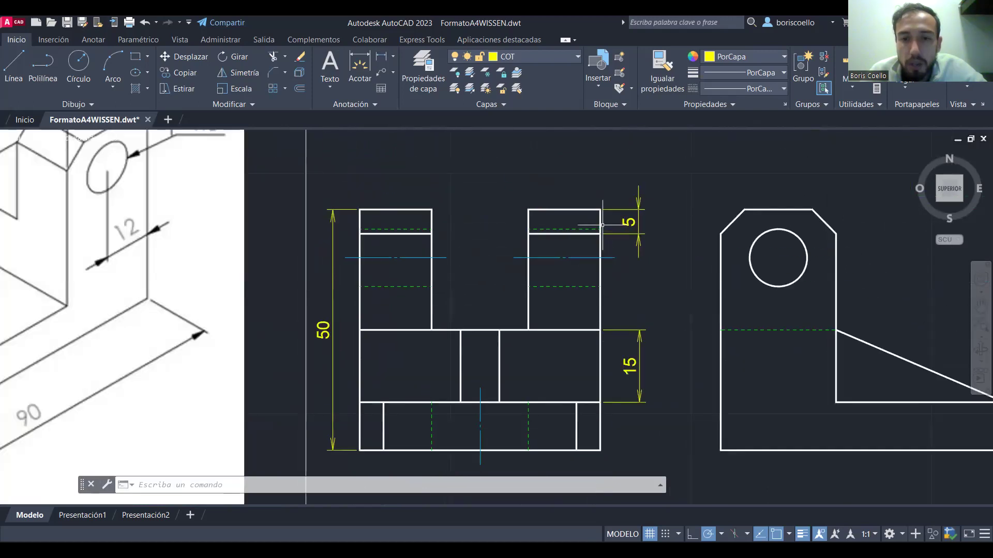
scroll(602, 225, "down", 2)
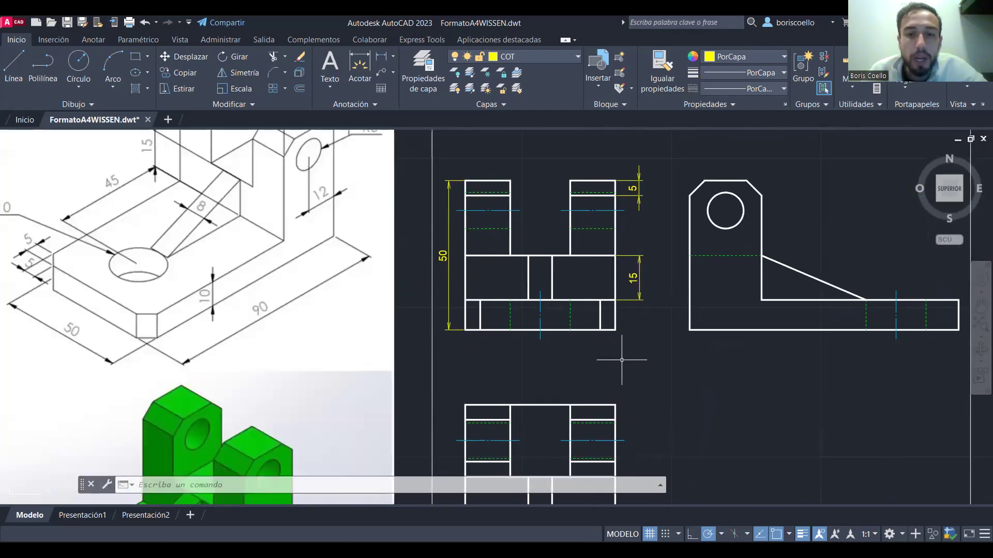
scroll(621, 359, "down", 2)
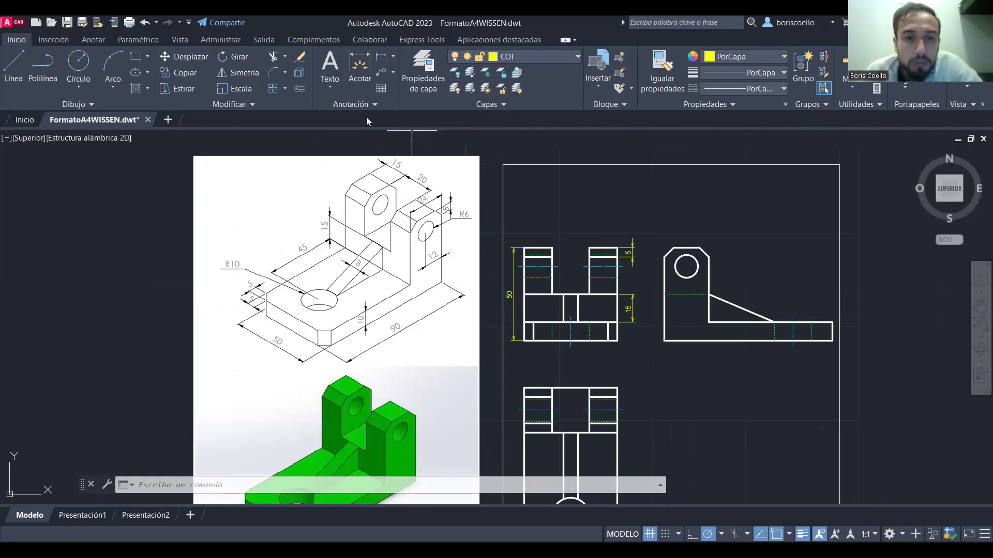
Dimension the front view's overall width below the base and the gap between the two uprights above the view
left_click(381, 56)
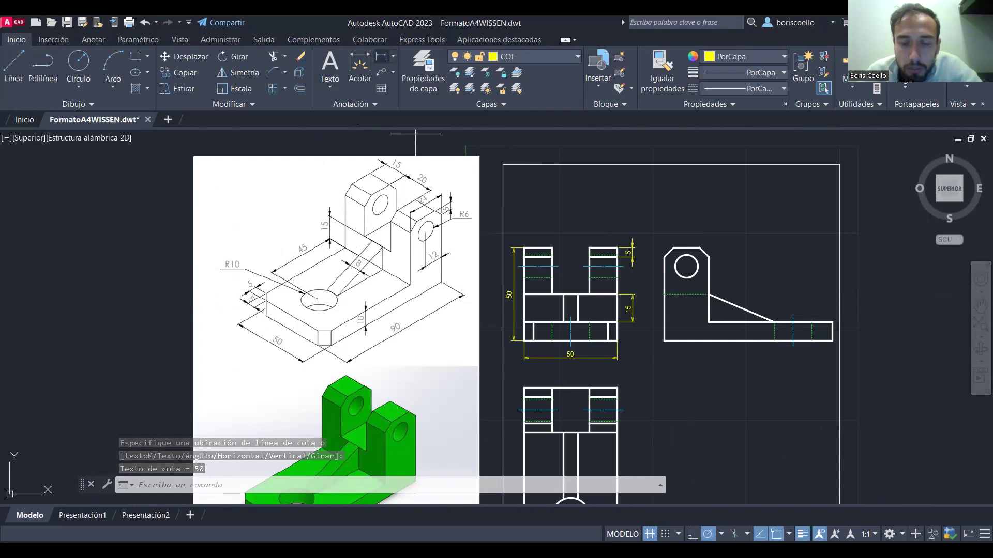
left_click(381, 57)
left_click(552, 247)
left_click(589, 248)
left_click(589, 225)
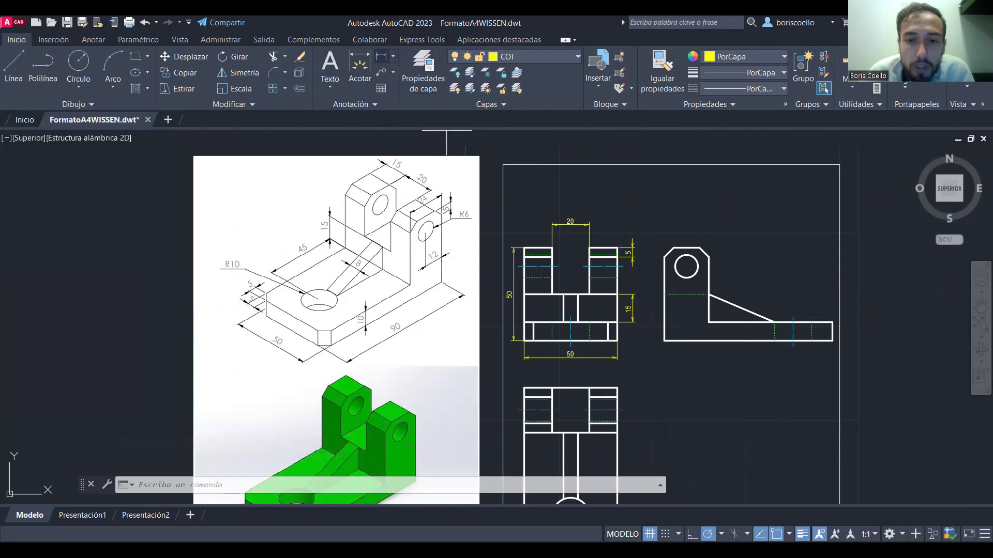
Dimension the left upright's width above the front view, next to the gap dimension, and check their alignment
left_click(524, 248)
left_click(552, 248)
left_click(537, 222)
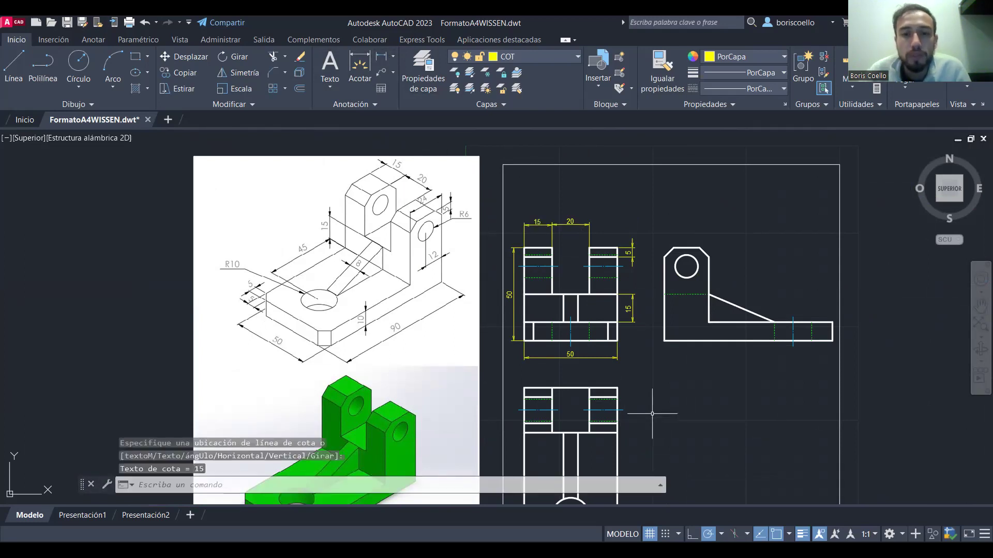
scroll(551, 233, "up", 4)
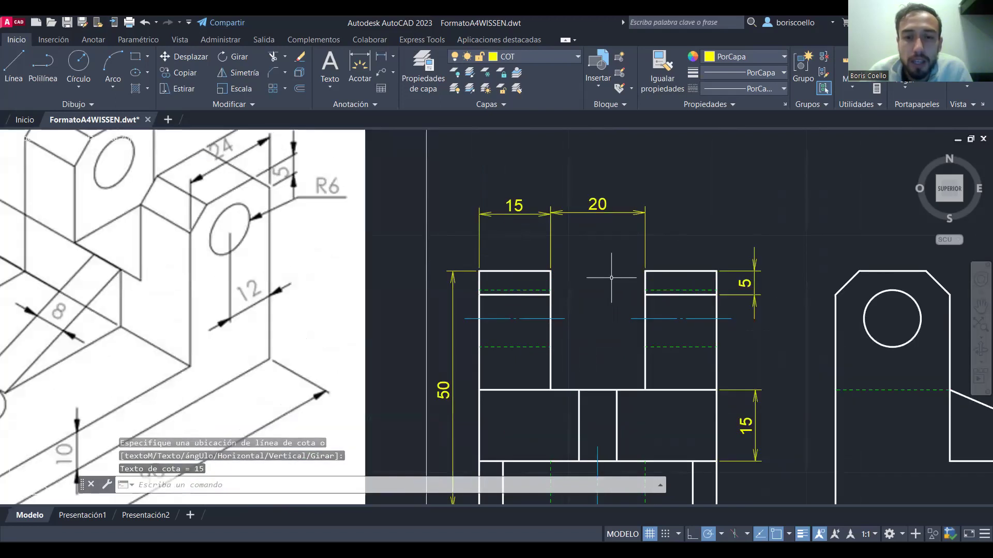
scroll(611, 277, "down", 4)
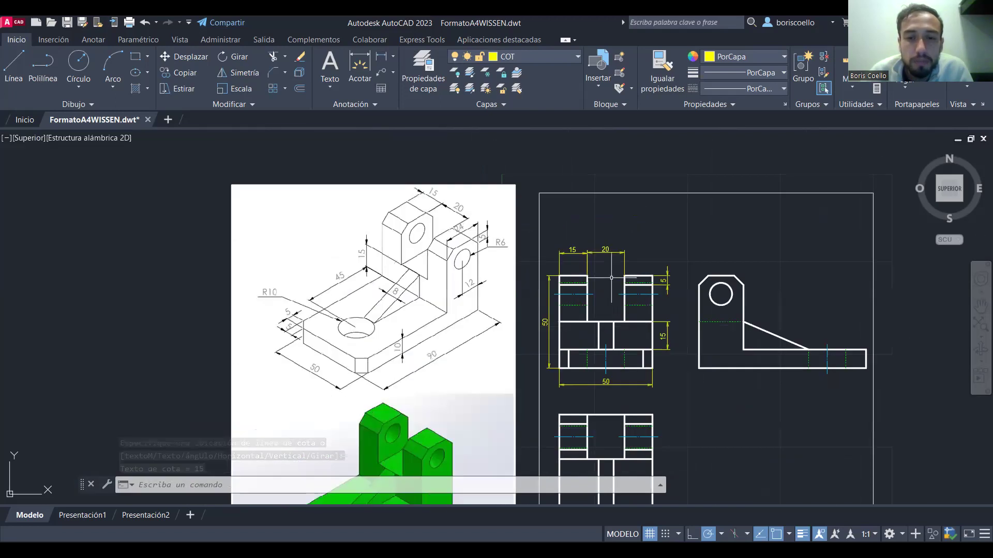
Erase the left upright's width dimension above the front view
left_click(561, 253)
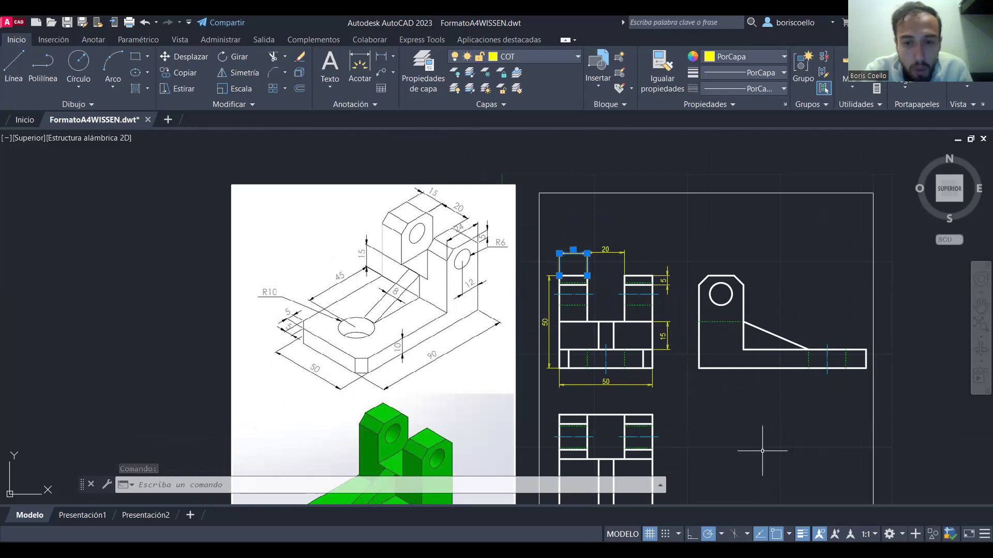
key("Delete")
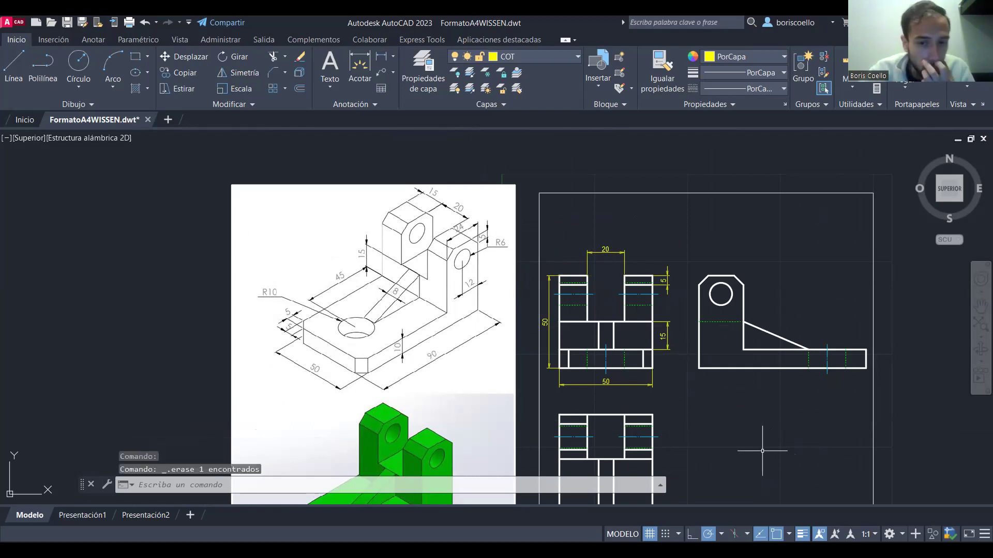
scroll(715, 347, "up", 2)
scroll(577, 301, "down", 1)
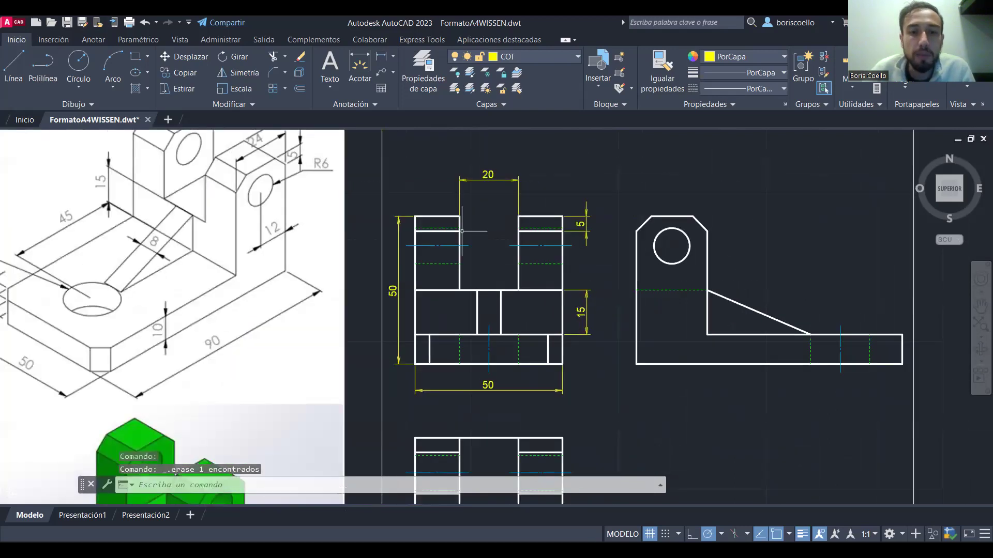
Select the top edges of both uprights in the front view to compare them
scroll(459, 229, "down", 1)
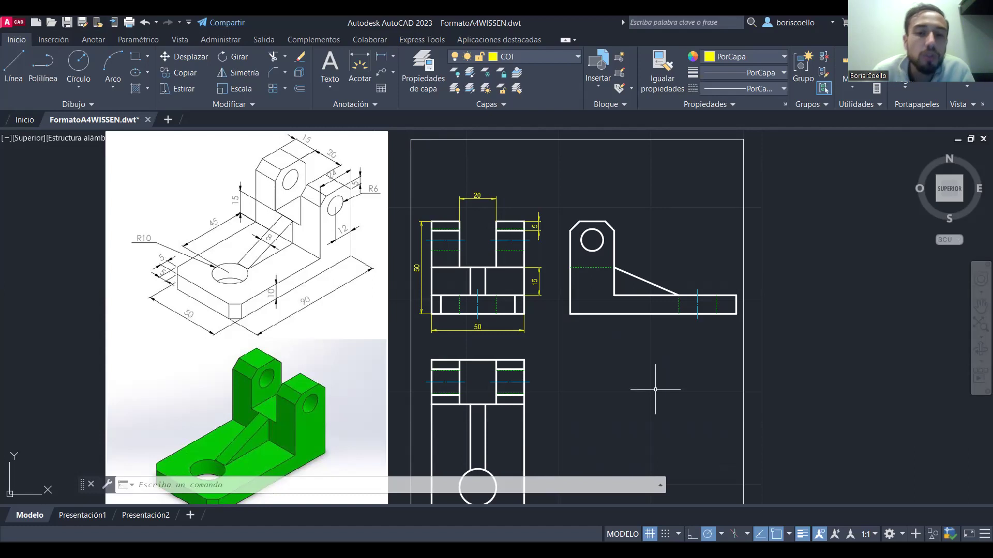
left_click(439, 222)
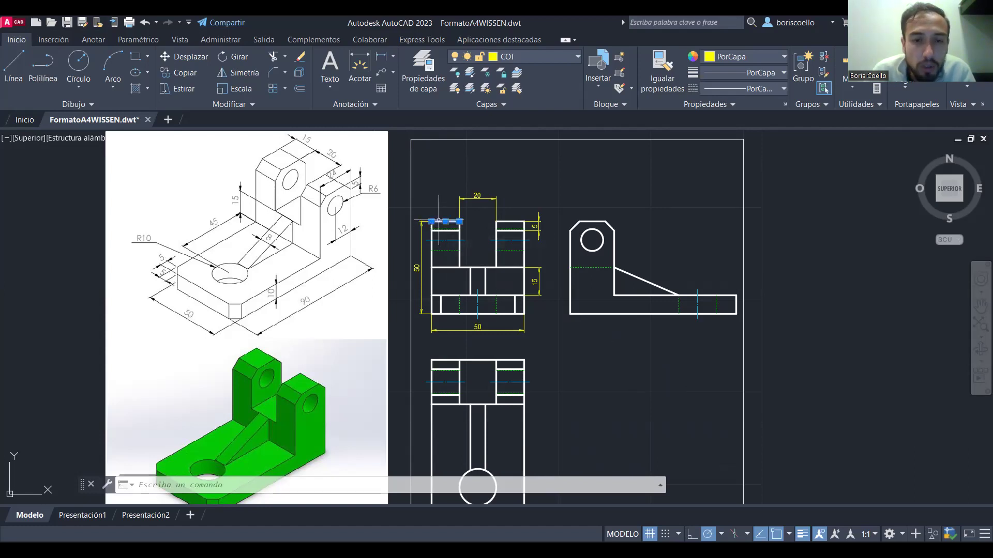
left_click(511, 222)
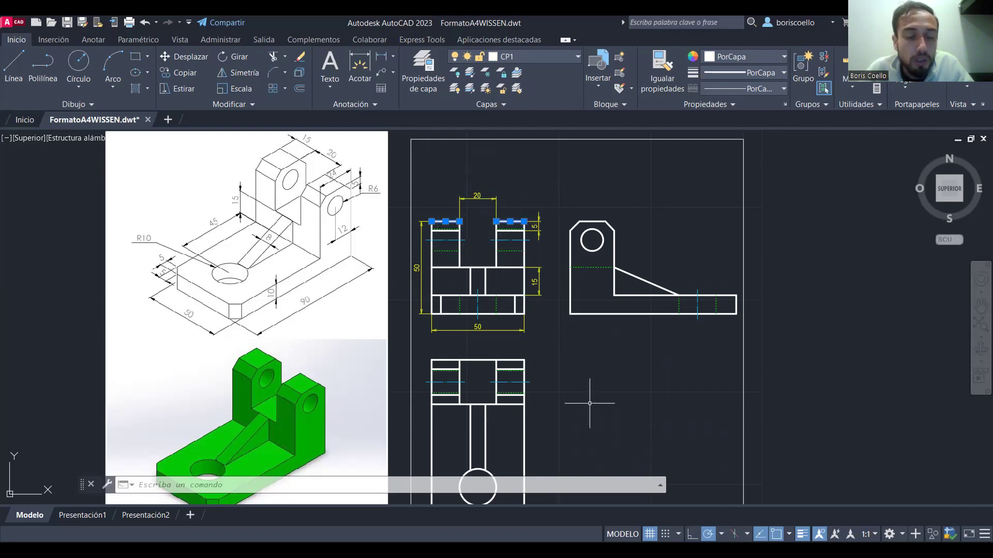
Add a linear dimension for the side view's overall length, placed below the base
key("Escape")
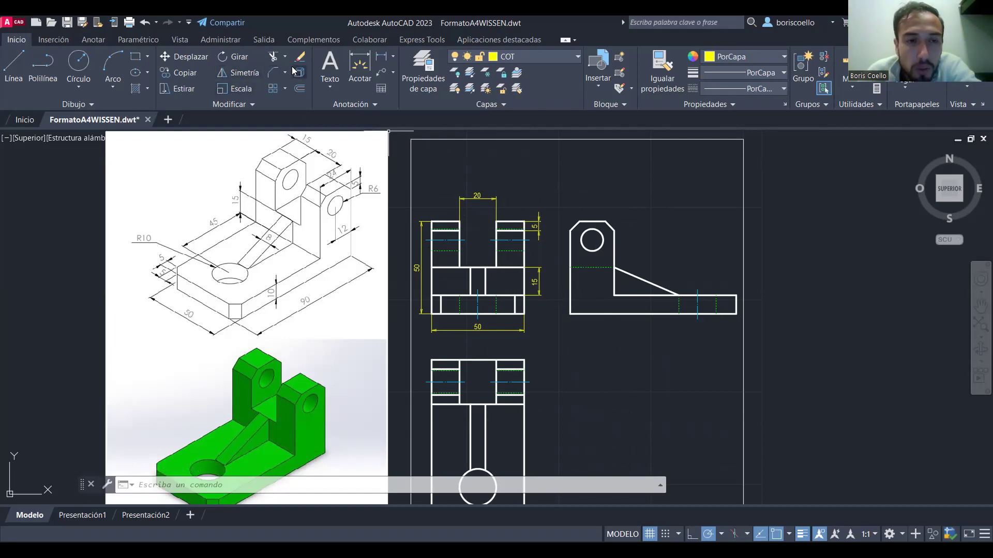
left_click(381, 56)
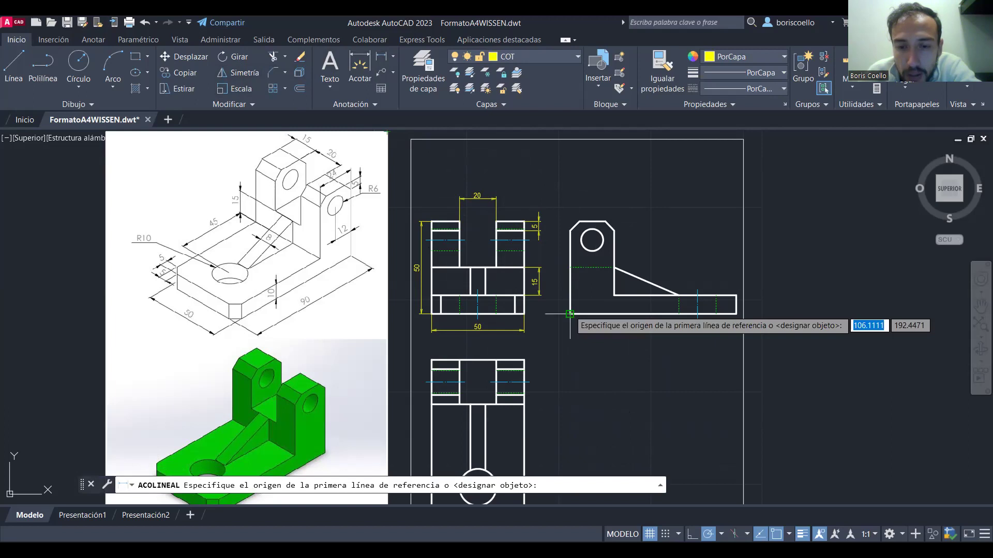
left_click(570, 314)
left_click(736, 314)
left_click(652, 333)
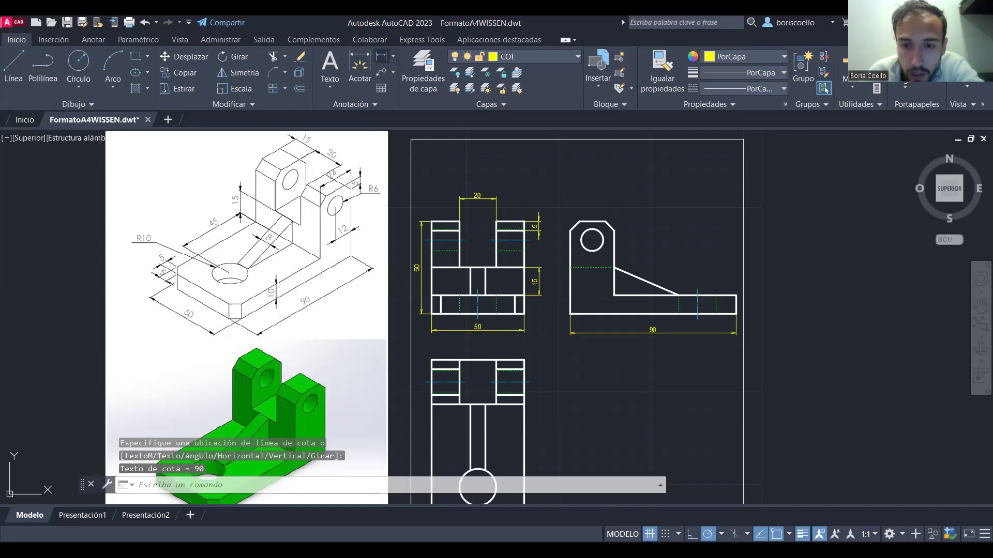
key("Return")
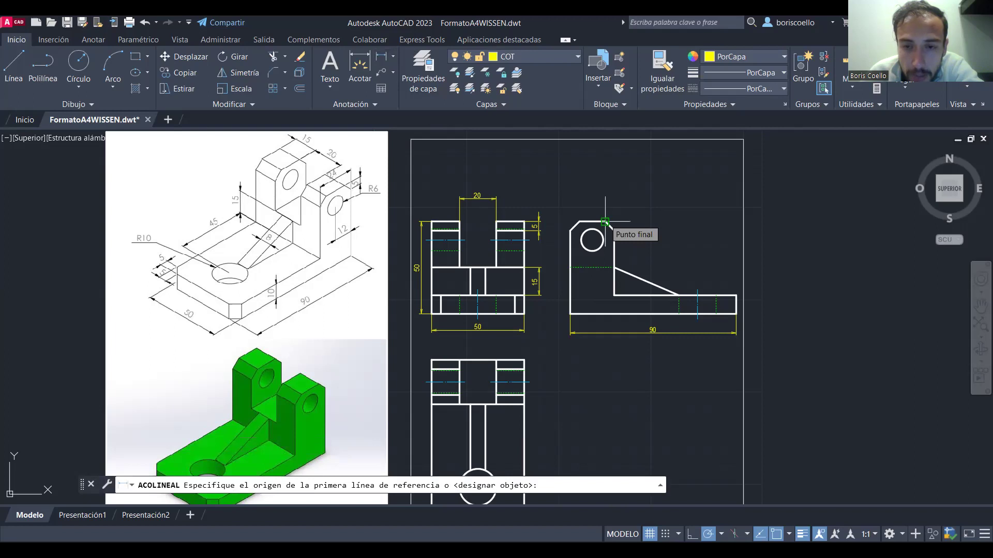
left_click(605, 222)
left_click(614, 231)
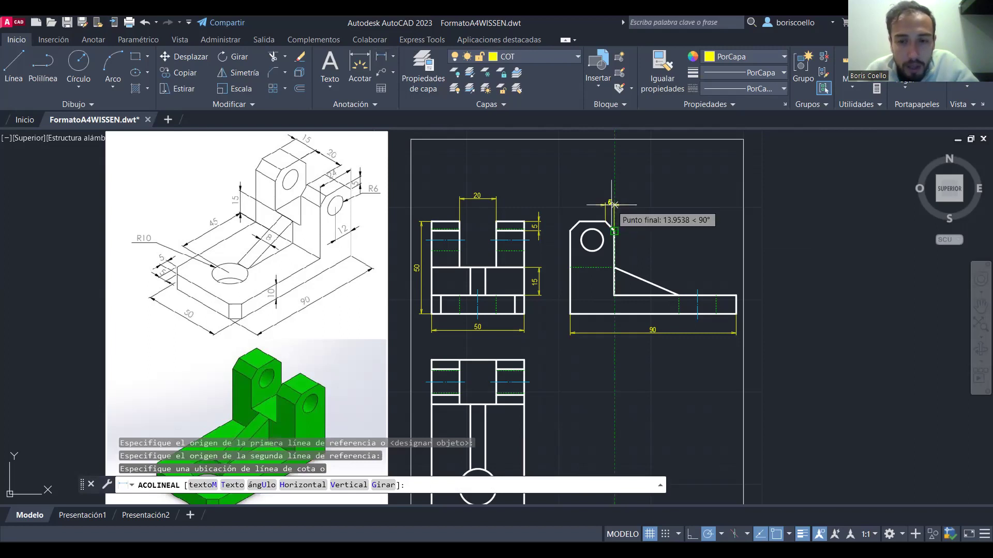
key("Escape")
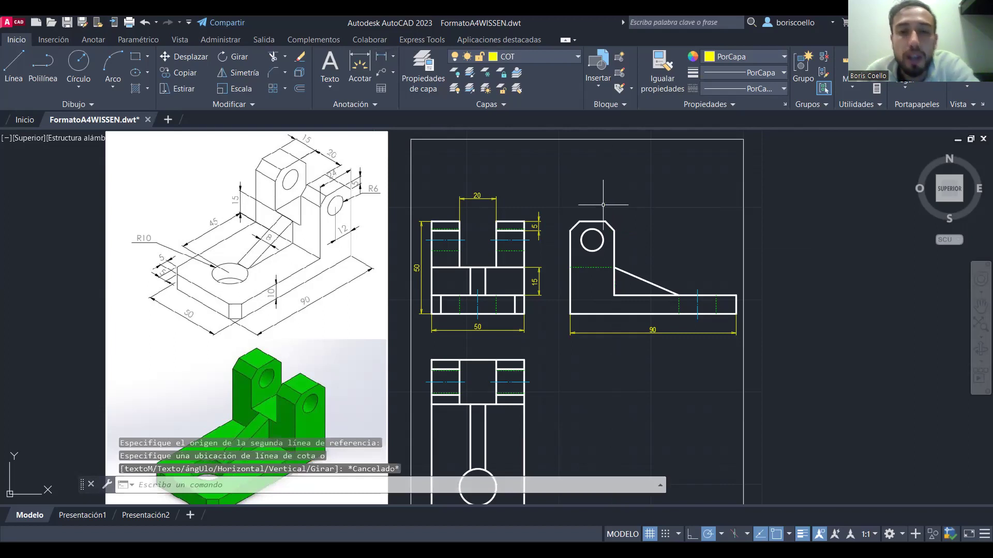
left_click(395, 56)
left_click(408, 94)
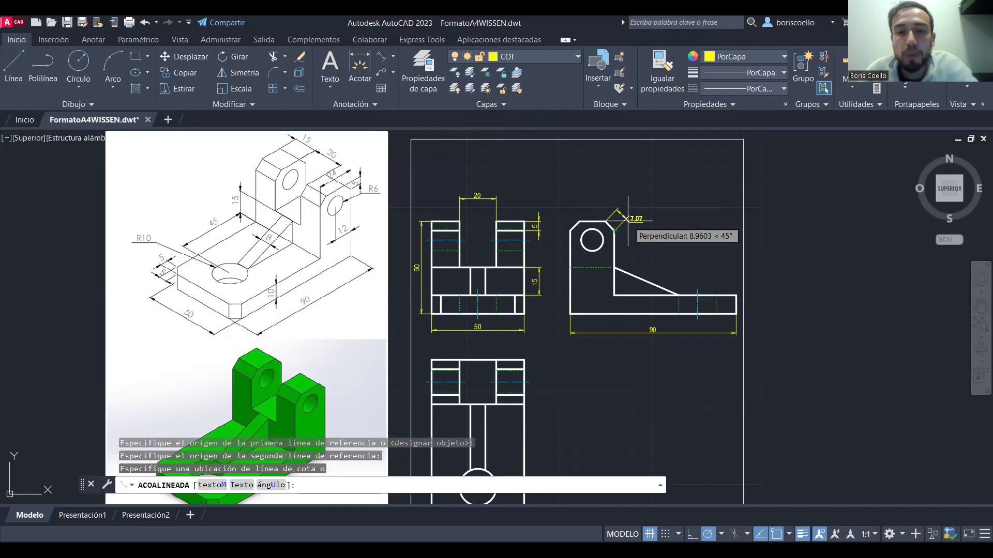
key("Escape")
scroll(627, 218, "up", 2)
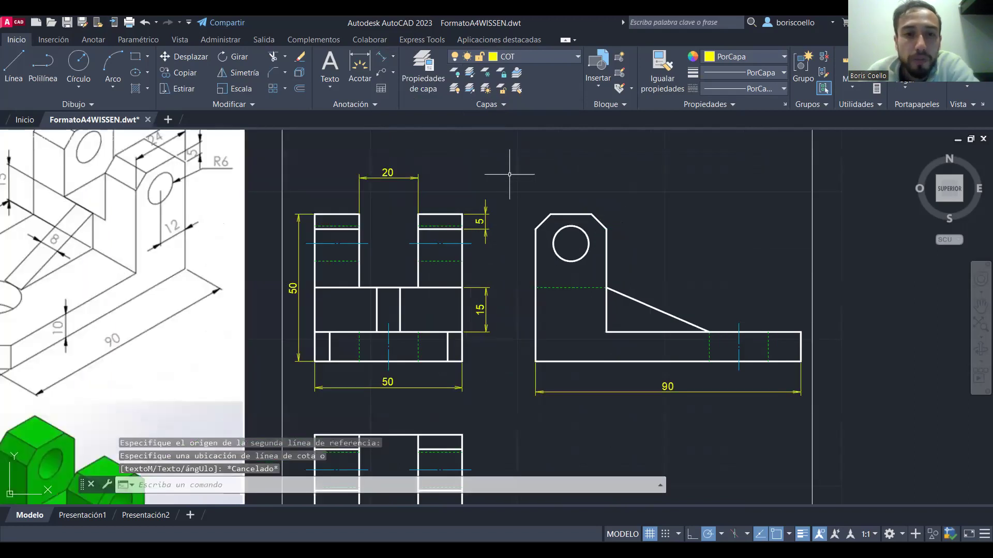
left_click(392, 56)
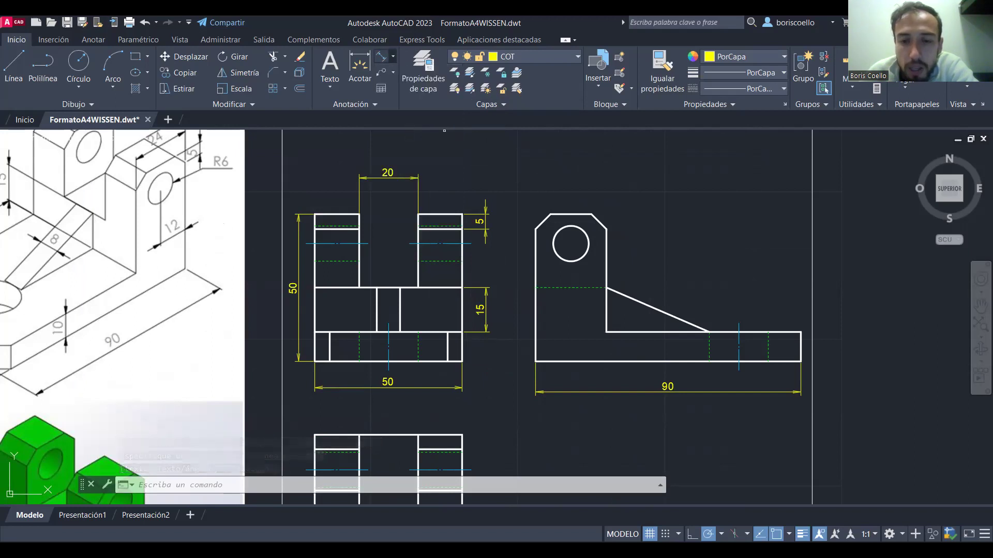
left_click(406, 117)
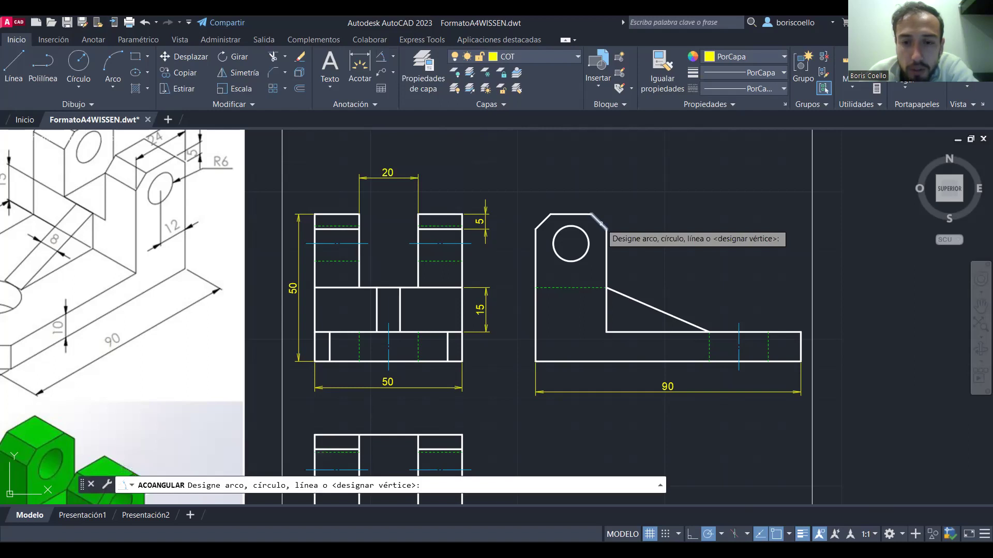
left_click(601, 224)
left_click(606, 239)
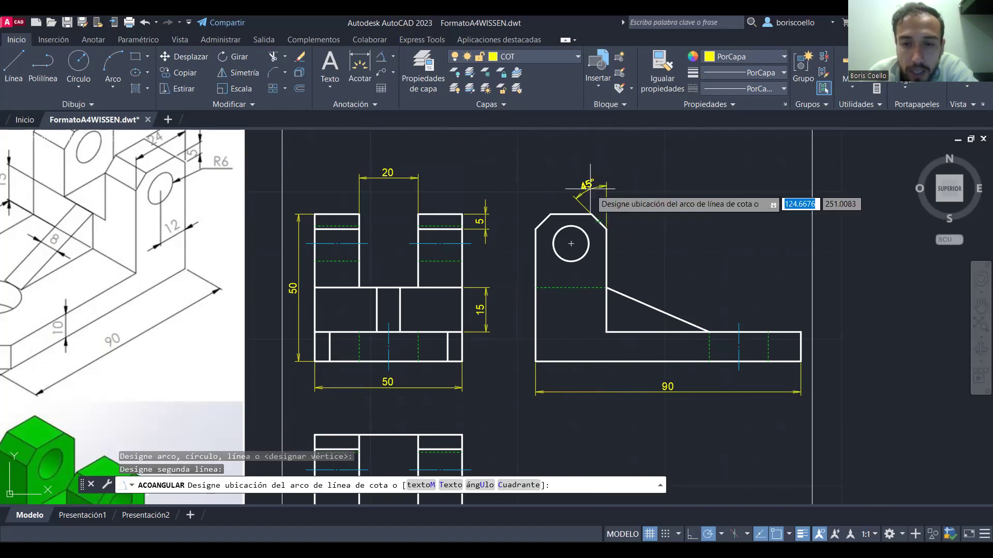
scroll(590, 191, "up", 5)
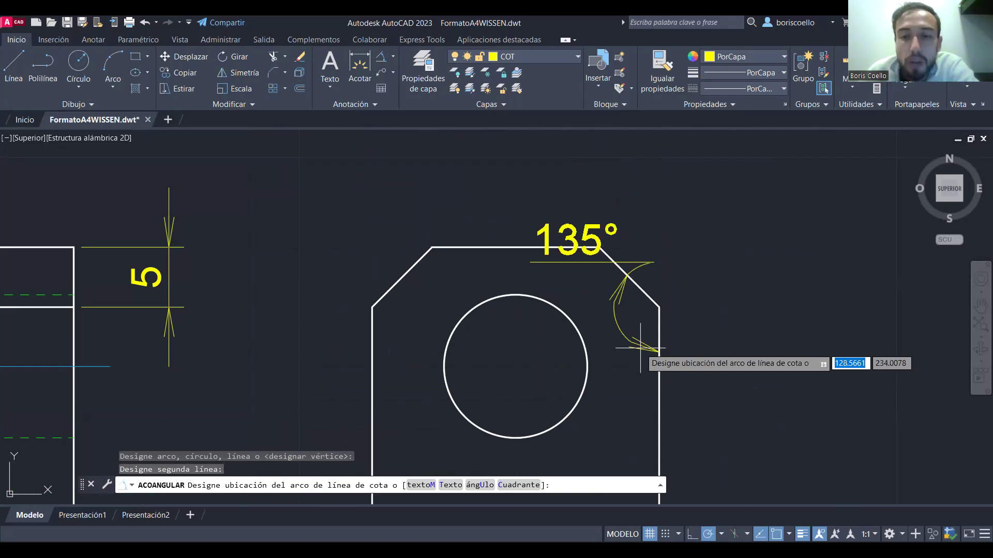
scroll(640, 348, "down", 5)
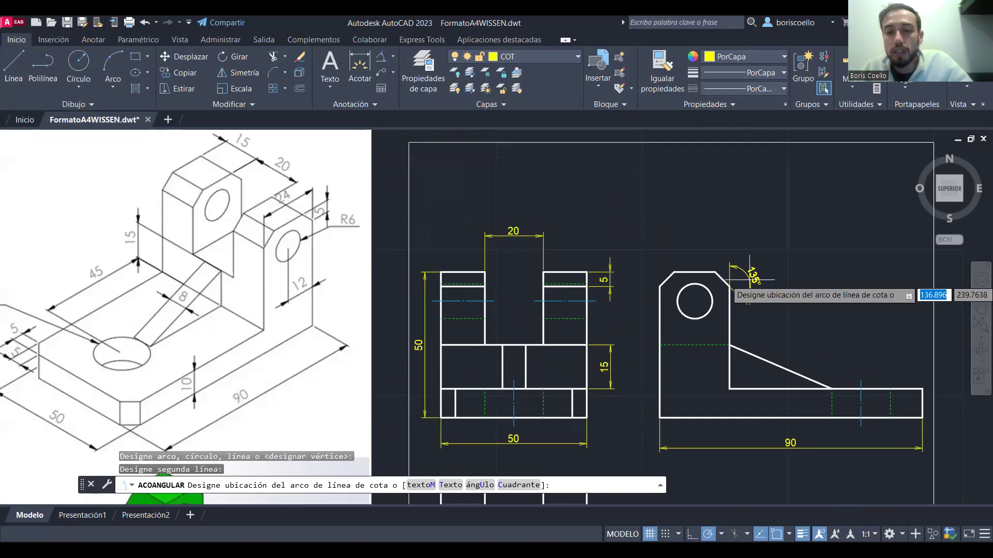
key("Escape")
mouse_move(749, 280)
middle_mouse_down()
mouse_move(699, 262)
mouse_move(739, 296)
middle_mouse_up()
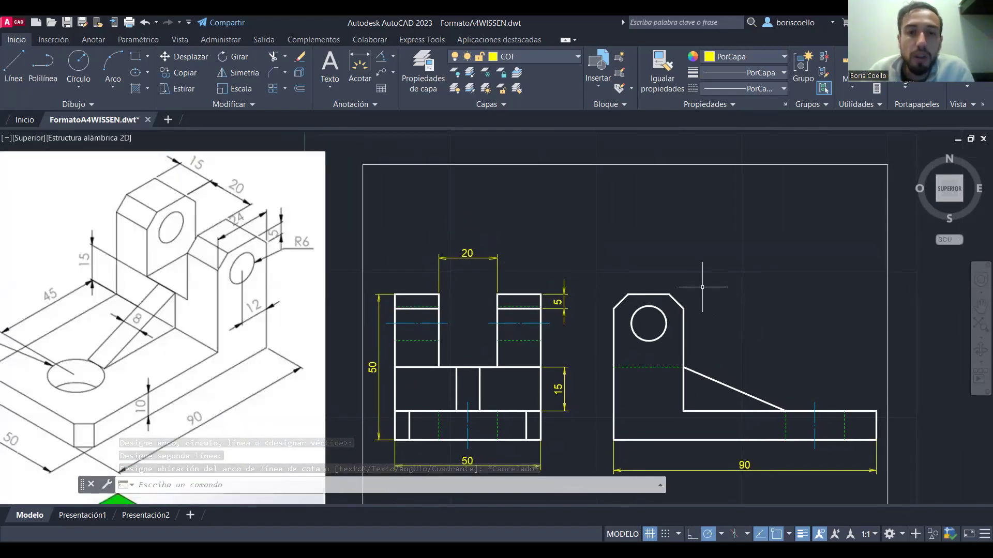
Add a linear dimension for the upright's full width above the side view, measured between the chamfers' lower corners
left_click(389, 60)
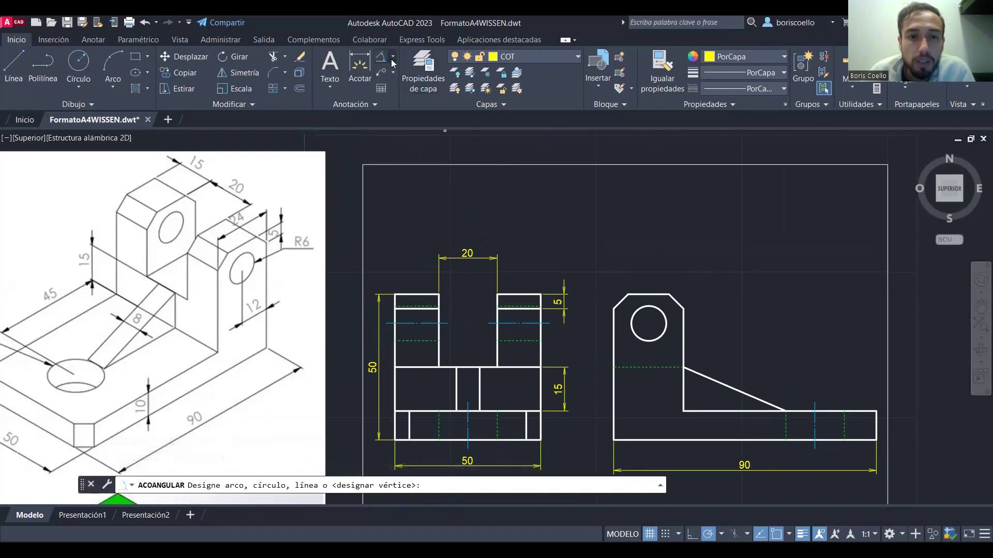
left_click(392, 58)
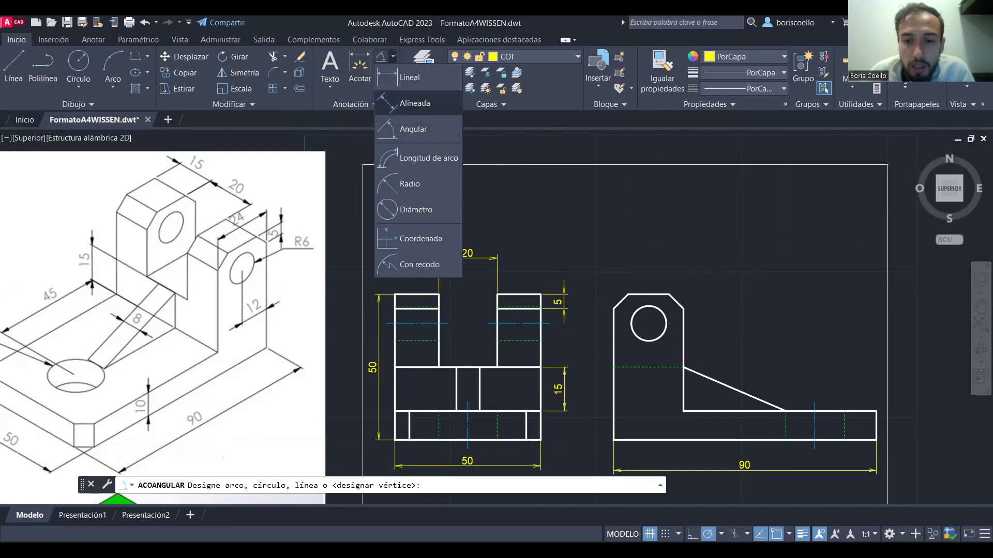
left_click(410, 78)
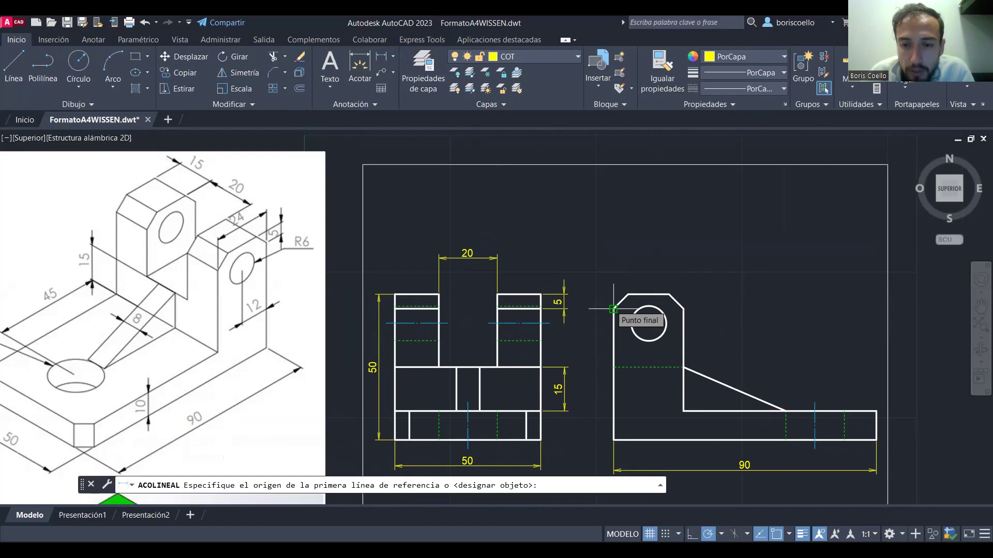
left_click(614, 309)
left_click(683, 309)
left_click(648, 242)
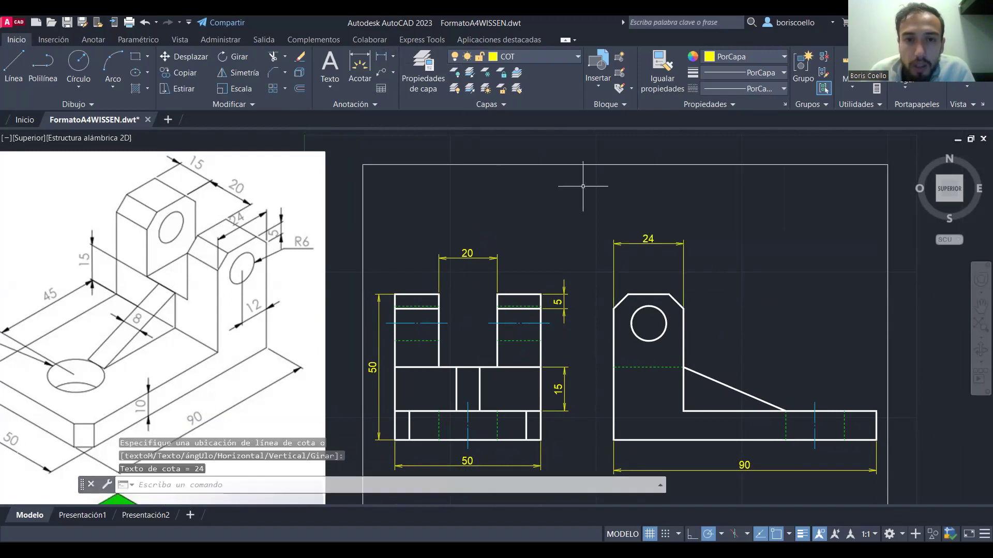
Add an angular dimension between the upright's right chamfer and its vertical edge in the side view, and compare it with the front view's chamfer height dimension
left_click(393, 56)
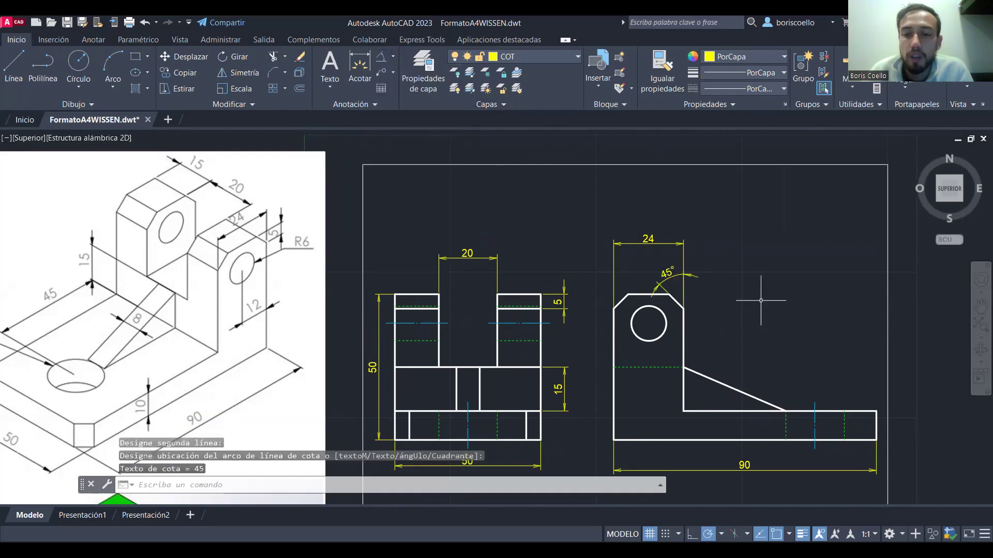
scroll(761, 297, "down", 2)
scroll(727, 302, "up", 4)
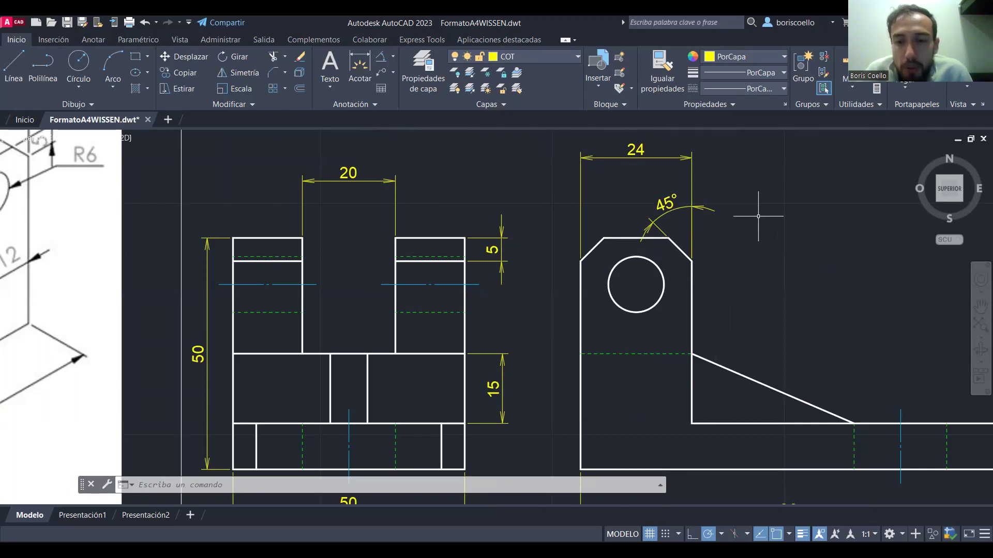
mouse_move(682, 250)
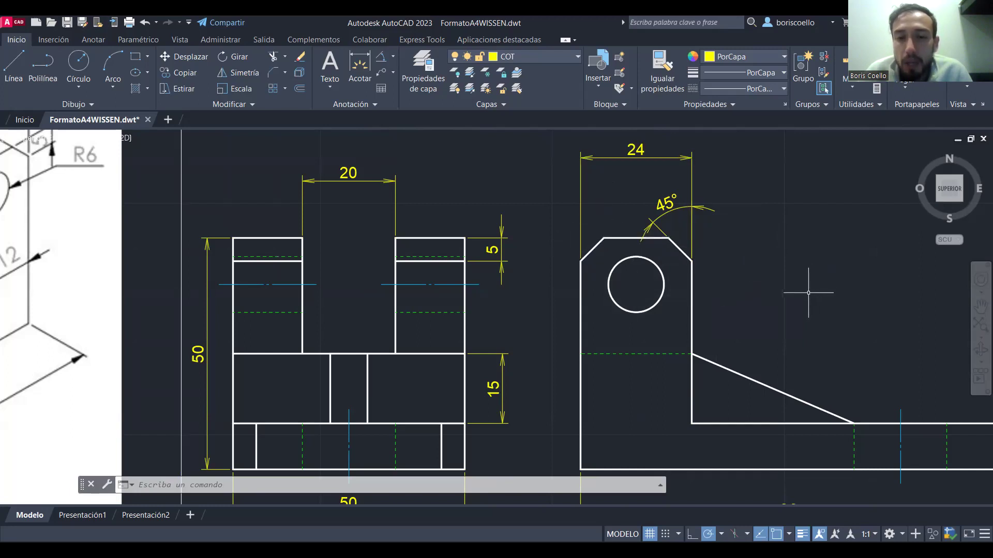
left_click(499, 251)
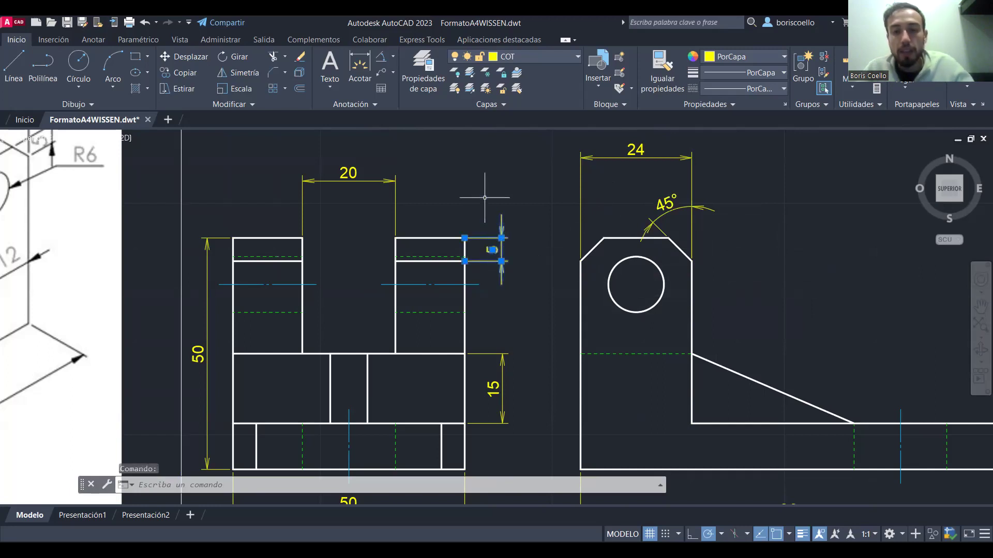
key("Escape")
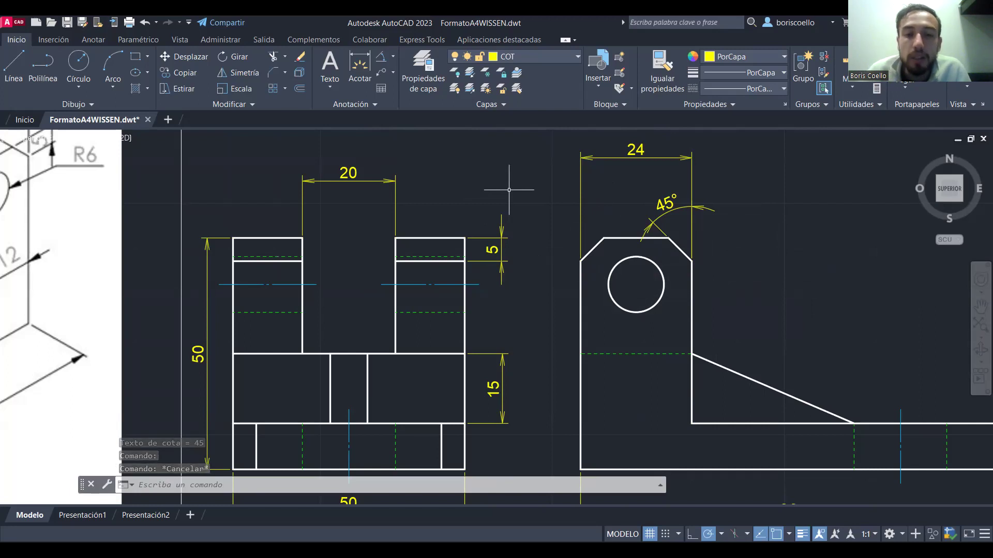
scroll(508, 189, "down", 2)
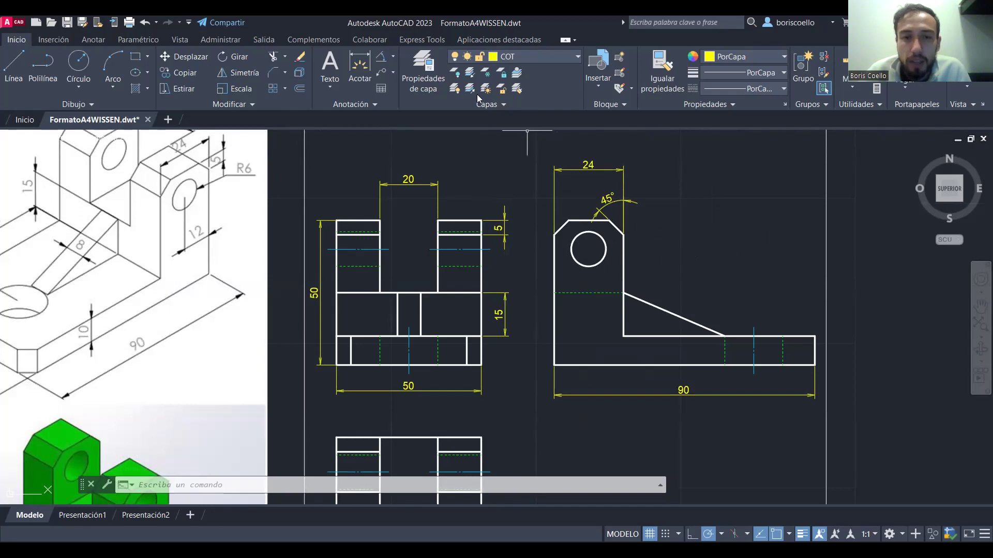
Add an aligned dimension along the rib's sloped edge in the side view, placed above the slope
left_click(394, 57)
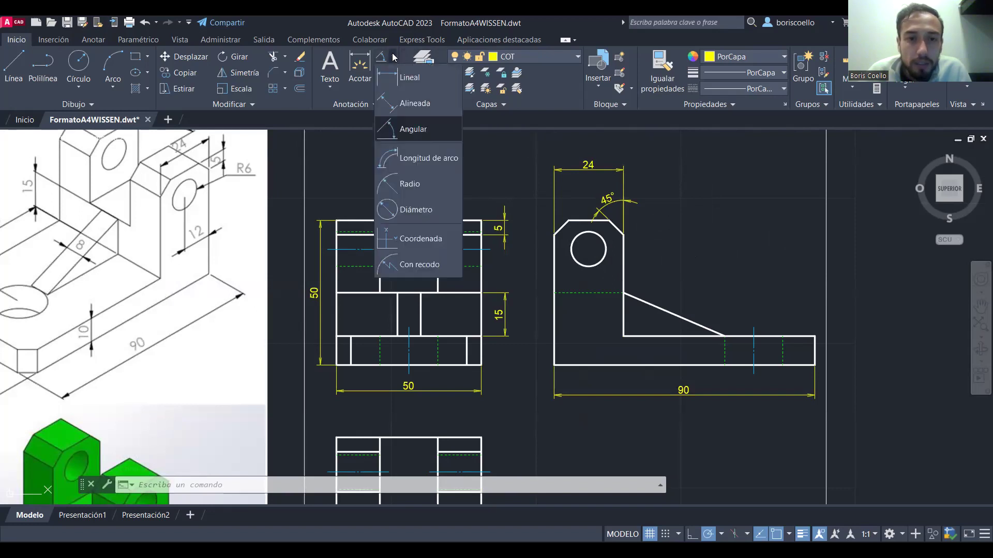
left_click(415, 101)
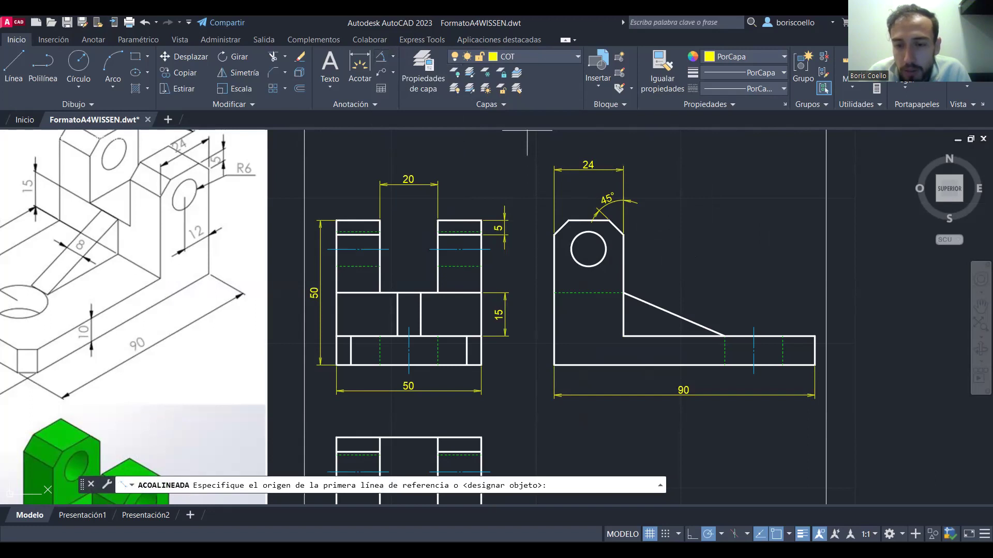
left_click(624, 293)
left_click(724, 336)
left_click(740, 297)
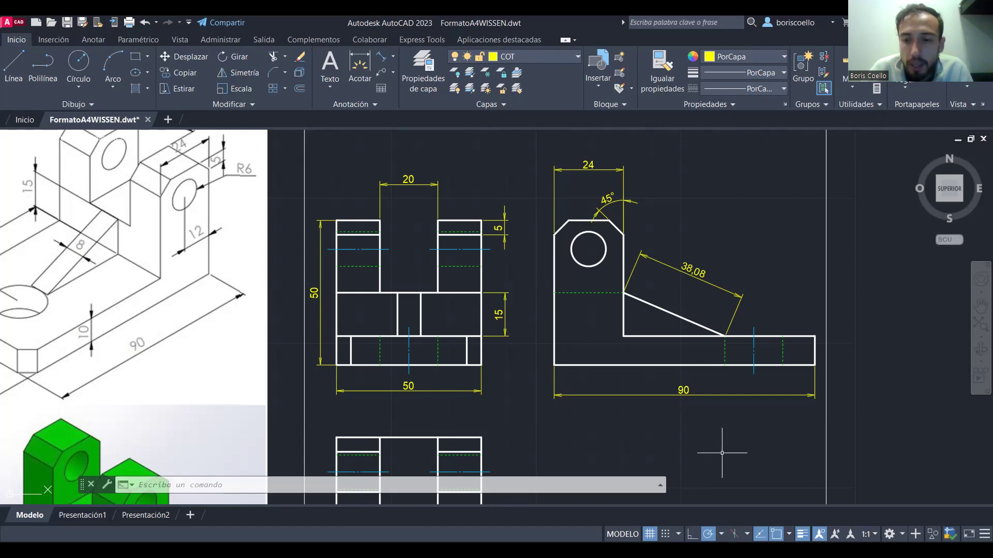
Try a linear dimension for the base thickness to the left of the side view, and erase it
left_click(384, 58)
left_click(391, 56)
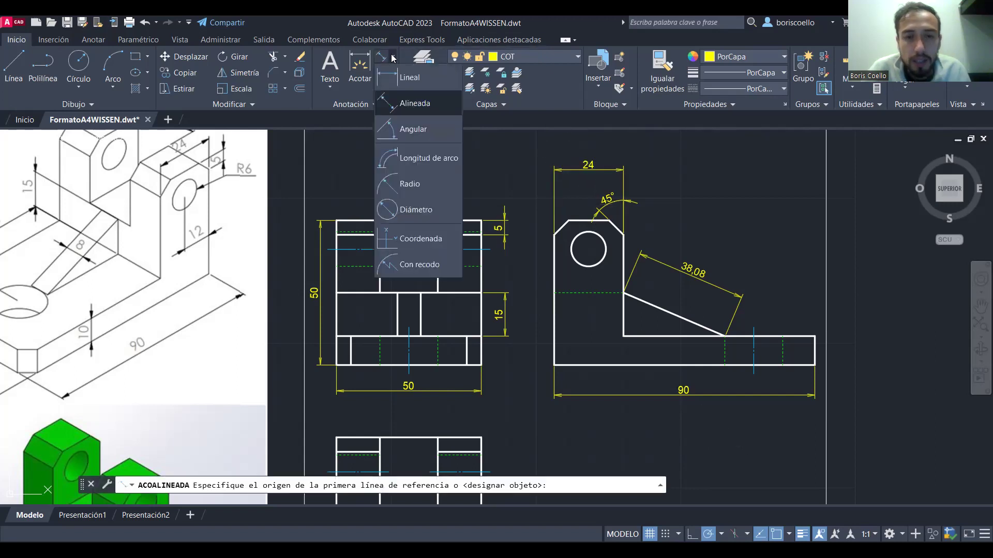
left_click(428, 73)
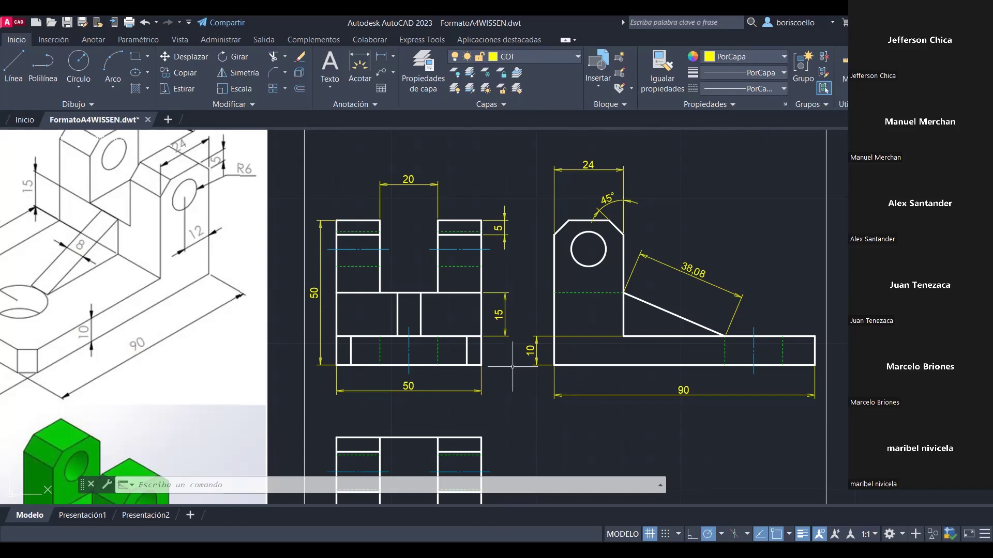
left_click(534, 354)
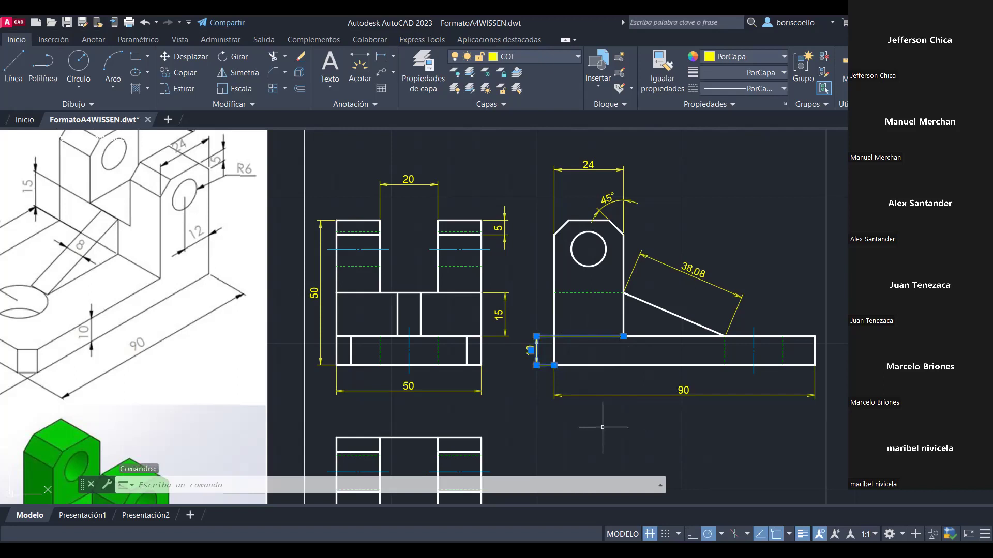
key("Delete")
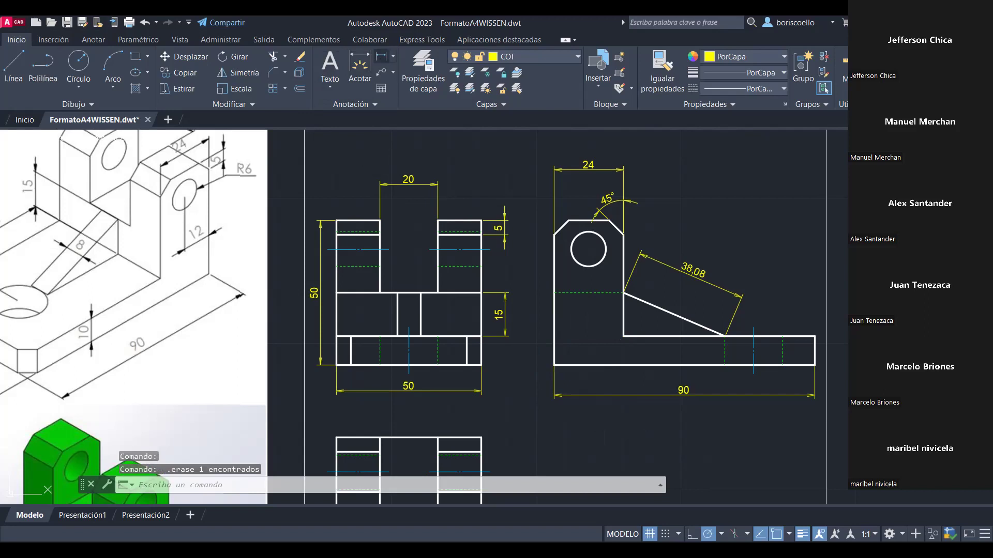
Add a linear dimension for the base thickness to the right of the front view, in line with the dimension above it
left_click(382, 56)
left_click(814, 336)
left_click(814, 365)
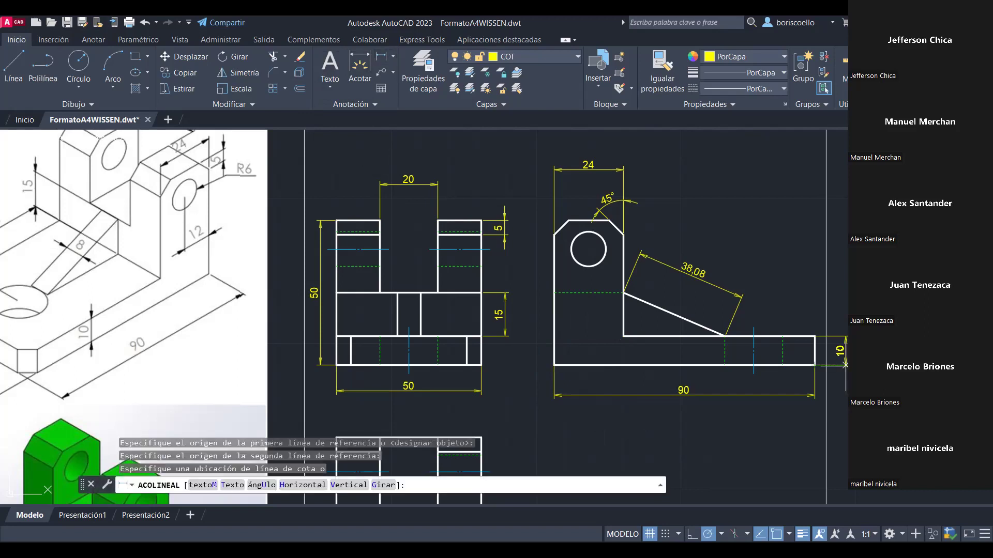
key("Escape")
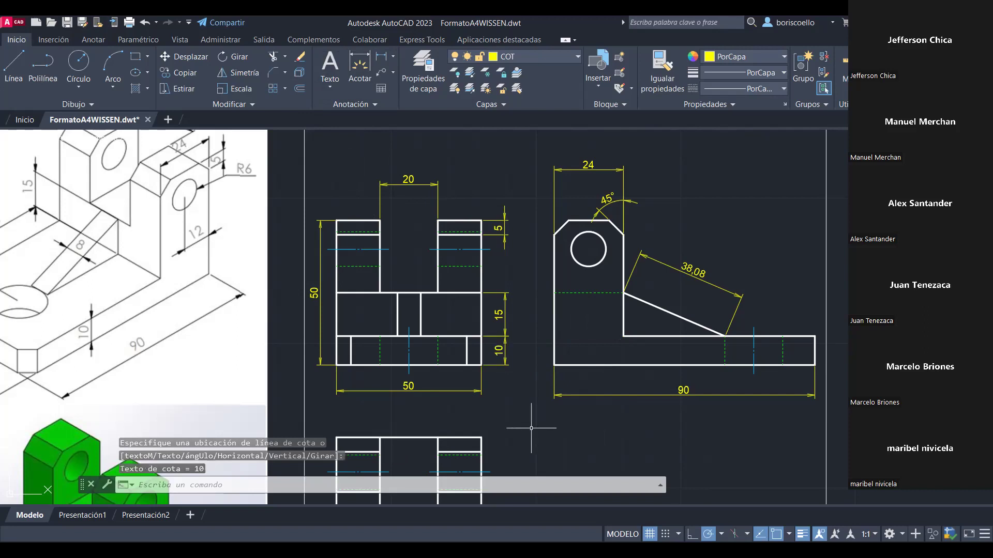
scroll(522, 421, "down", 2)
scroll(497, 413, "up", 2)
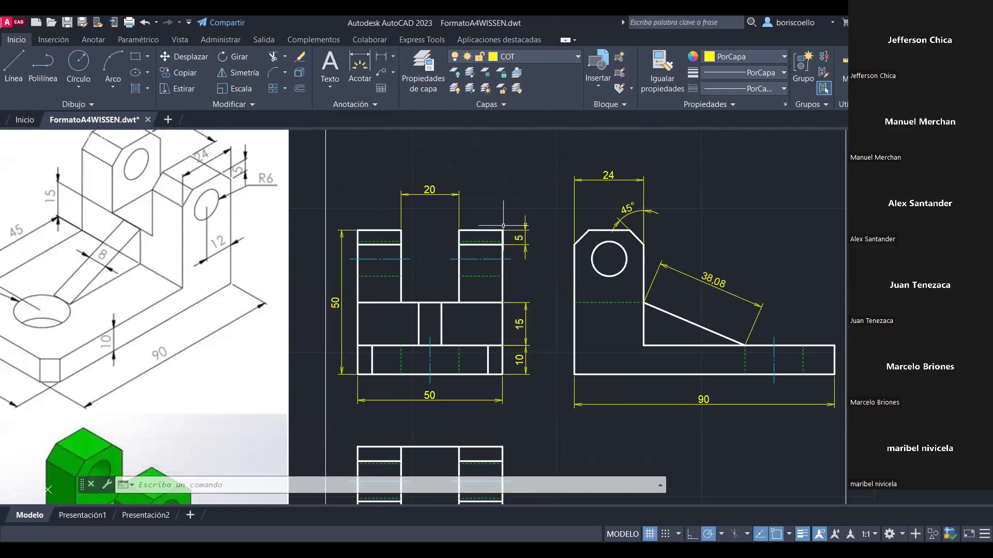
middle_click_drag(502, 226, 557, 223)
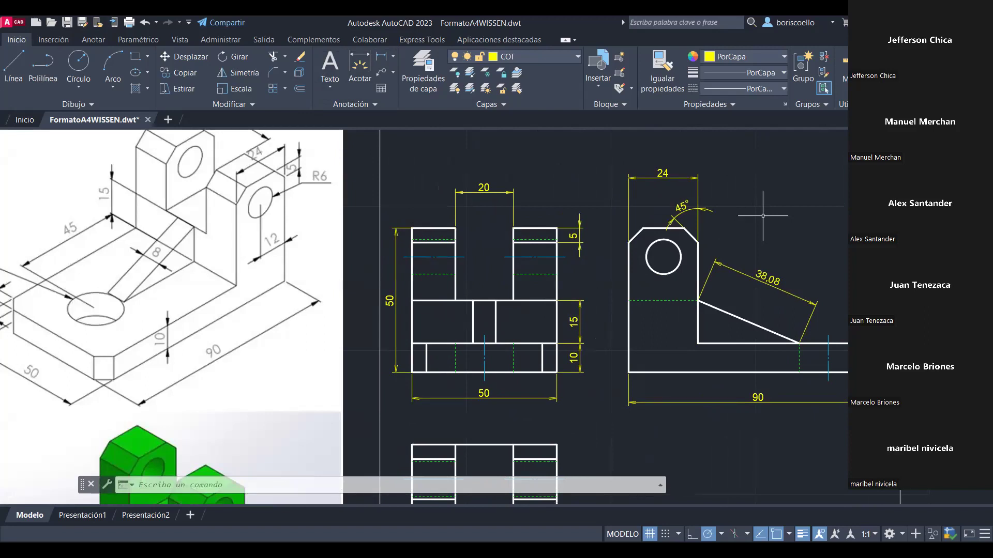
Add a radius dimension to the upright's hole in the side view, with its text below the circle on the left, and check its arrowhead
left_click(393, 56)
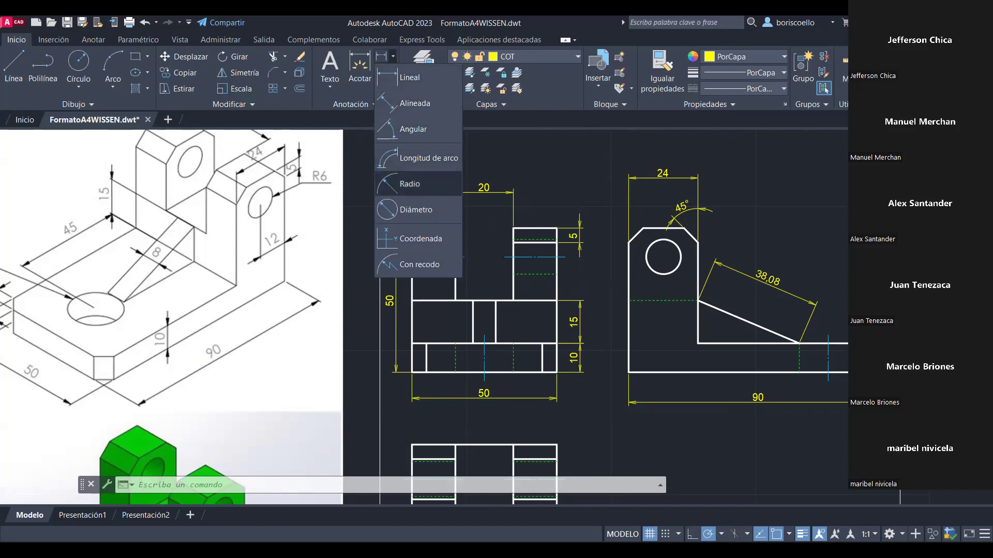
left_click(409, 184)
left_click(656, 272)
left_click(650, 289)
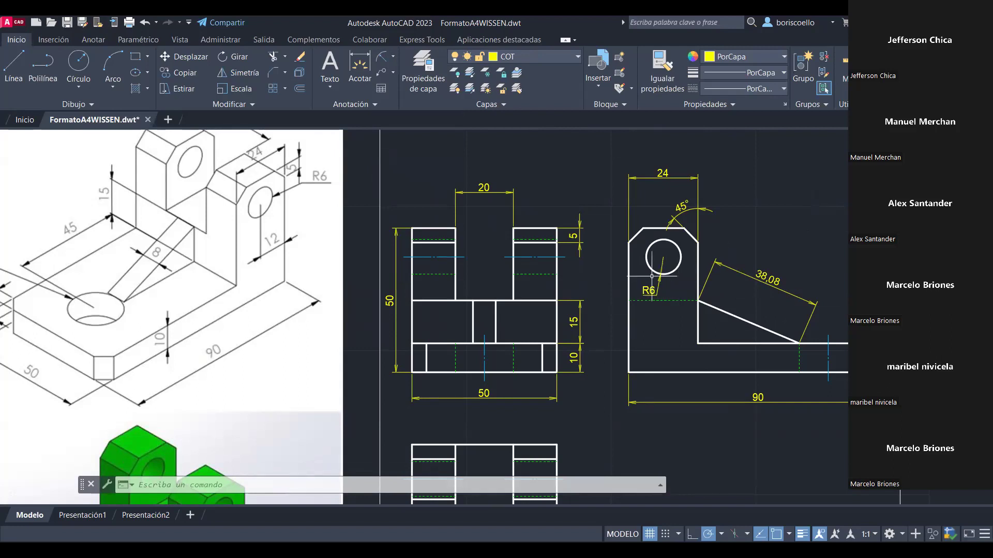
scroll(652, 276, "up", 2)
scroll(651, 276, "up", 4)
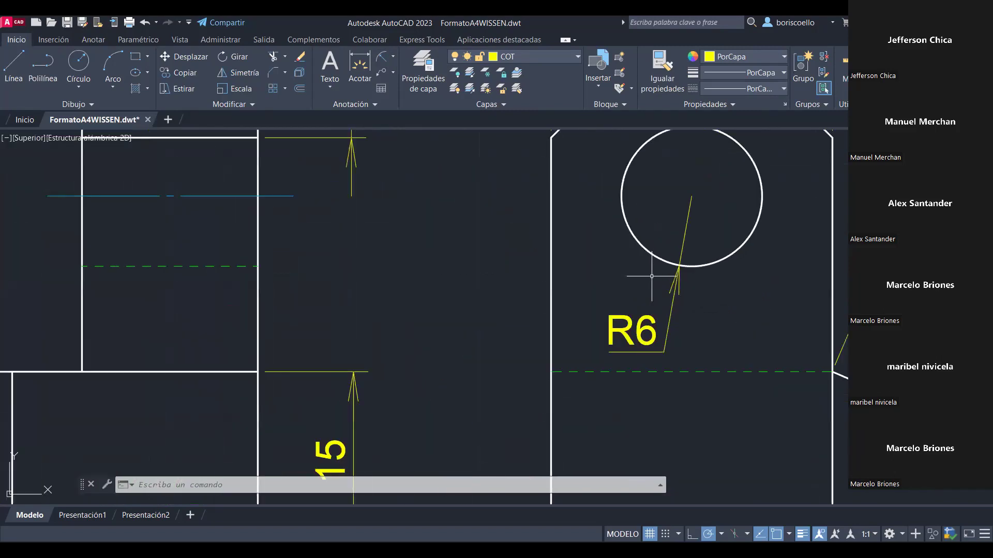
scroll(691, 265, "up", 3)
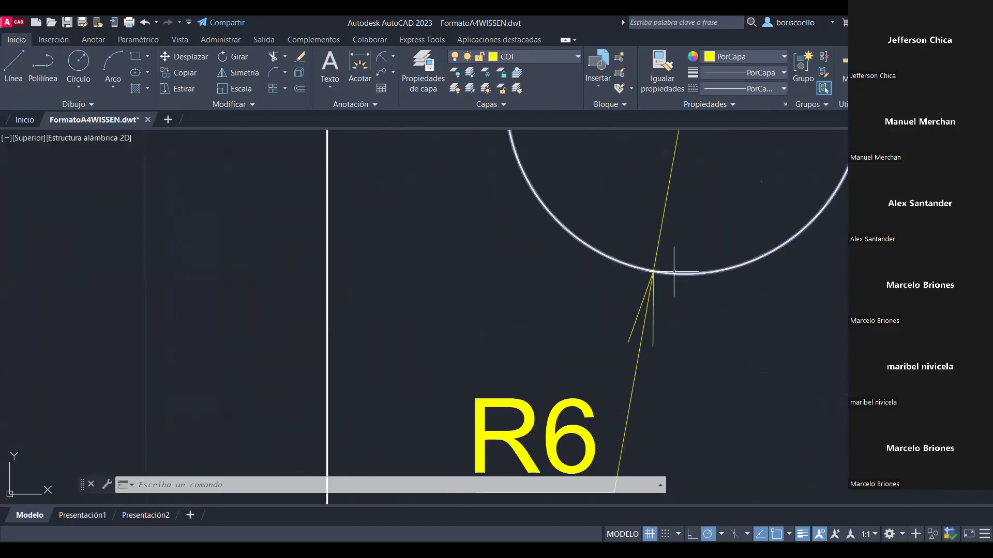
scroll(674, 271, "down", 7)
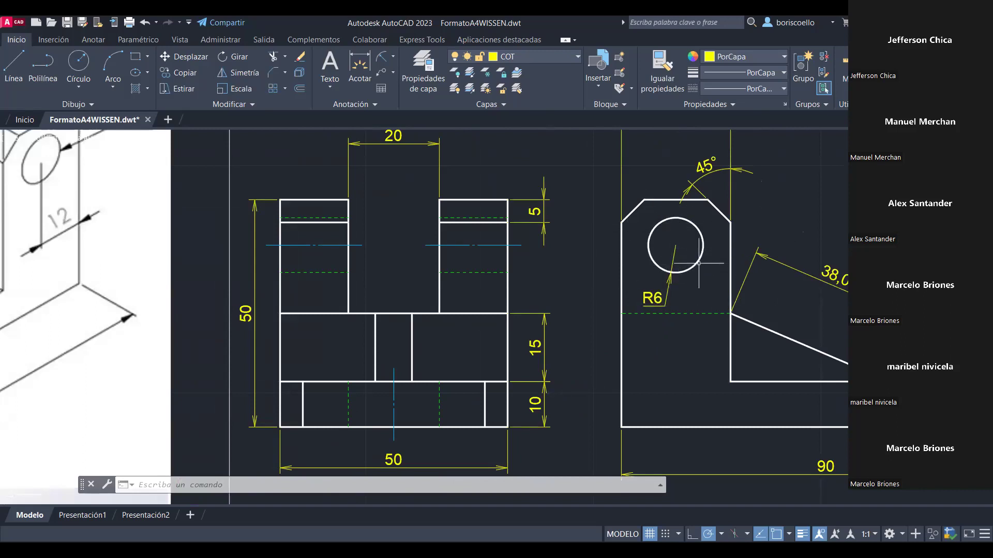
scroll(753, 355, "down", 4)
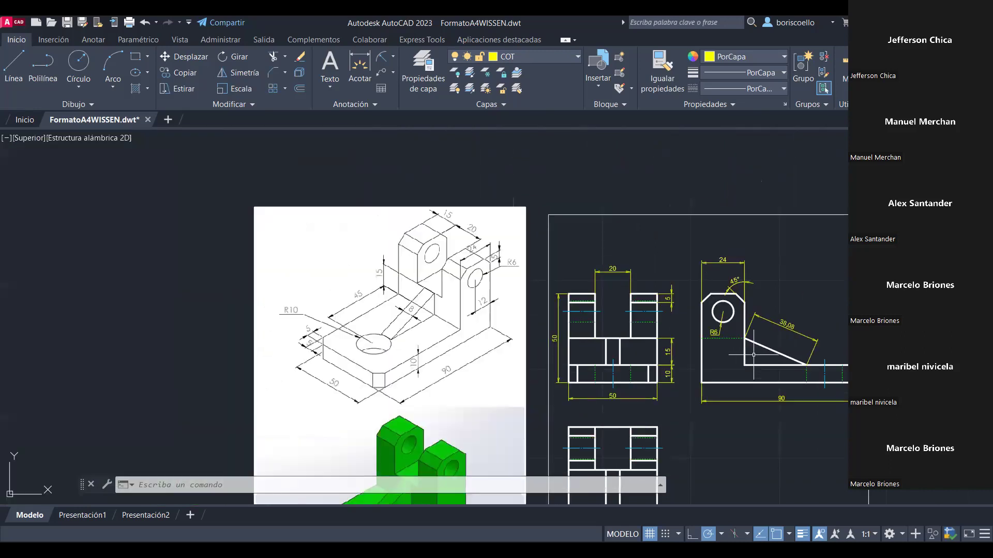
Add a diameter dimension to the base's round hole in the top view, with its text at the hole's lower left
mouse_move(706, 448)
middle_mouse_down()
mouse_move(697, 328)
mouse_move(697, 382)
middle_mouse_up()
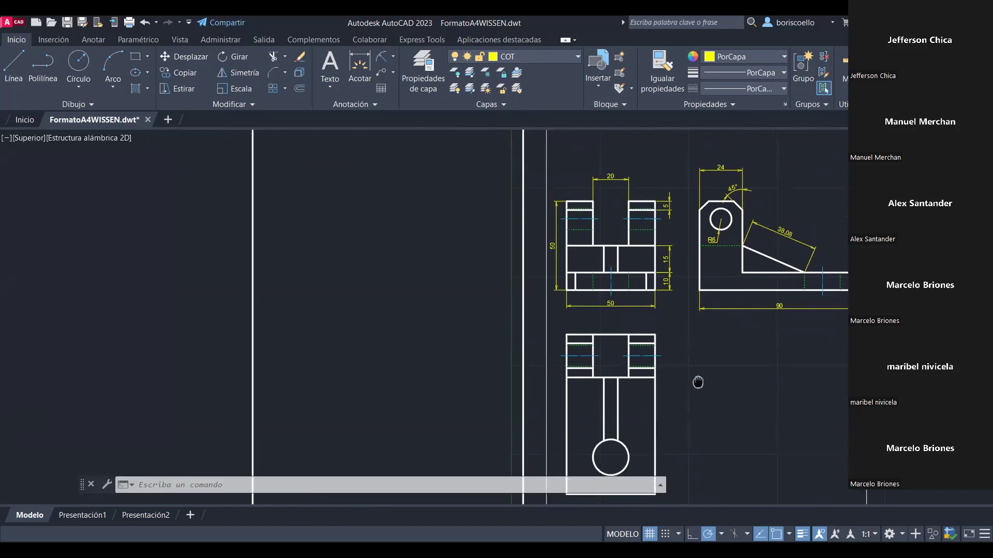
middle_click_drag(698, 382, 698, 281)
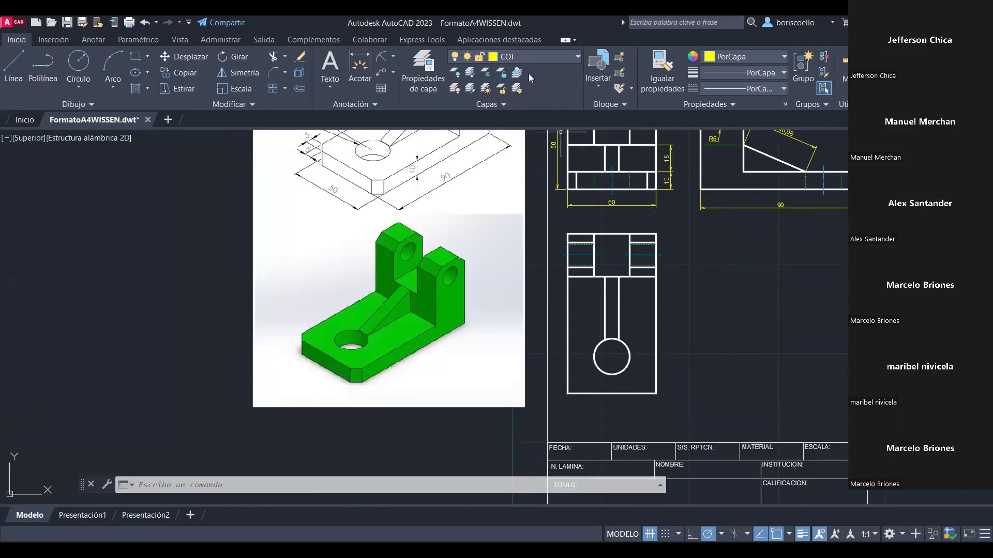
left_click(393, 56)
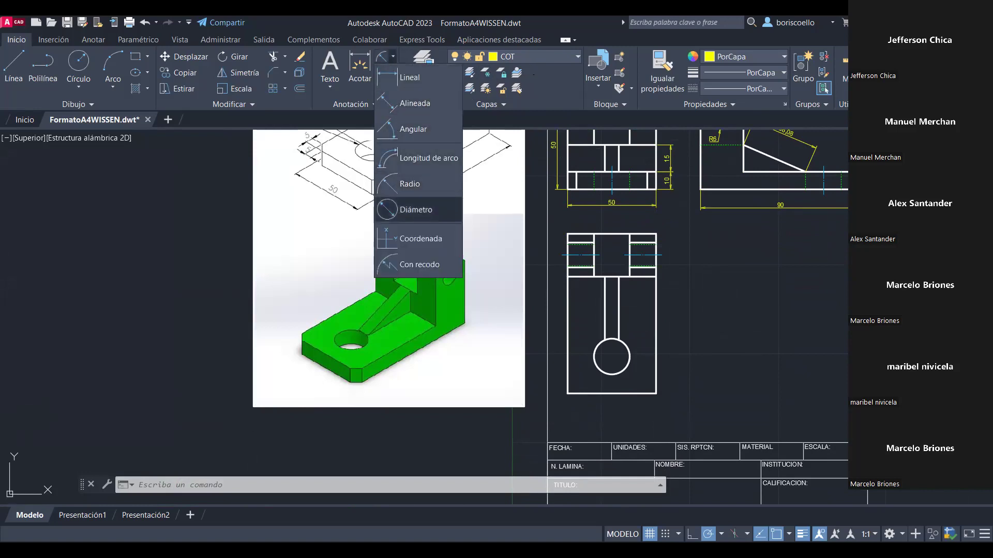
left_click(413, 209)
scroll(619, 390, "up", 2)
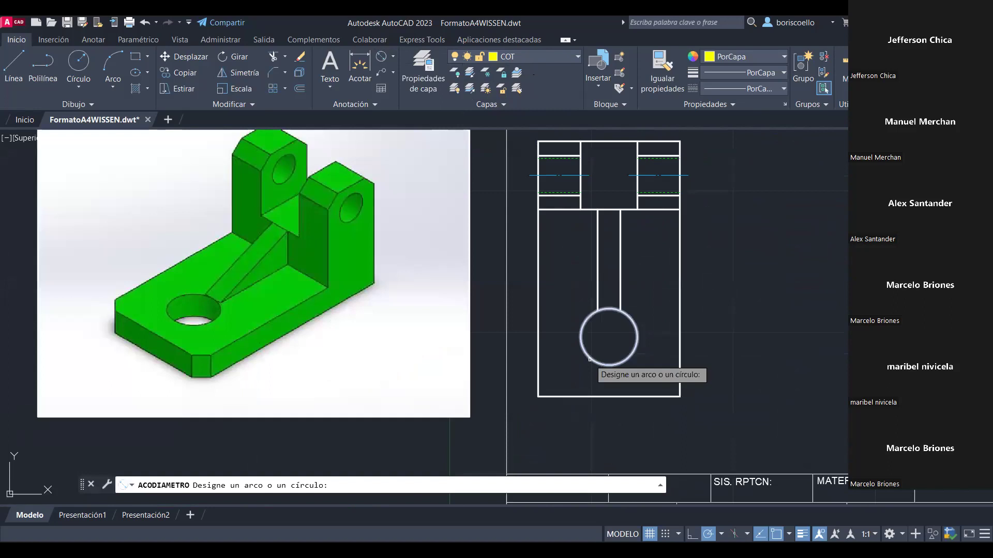
left_click(590, 358)
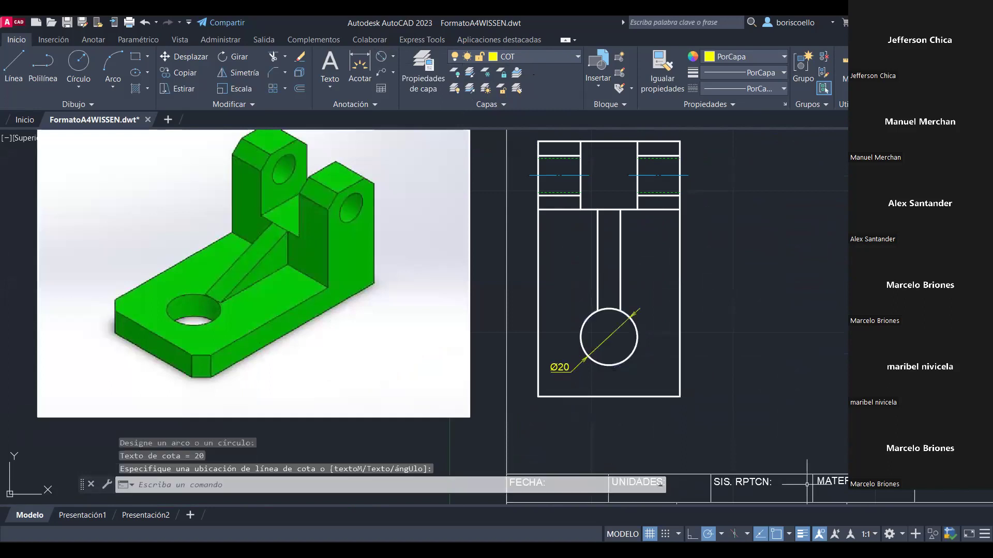
Examine the three orthographic views against the isometric reference for missing edges and dimensions
scroll(917, 379, "down", 2)
mouse_move(878, 341)
middle_mouse_down()
mouse_move(761, 368)
mouse_move(783, 438)
mouse_move(763, 403)
middle_mouse_up()
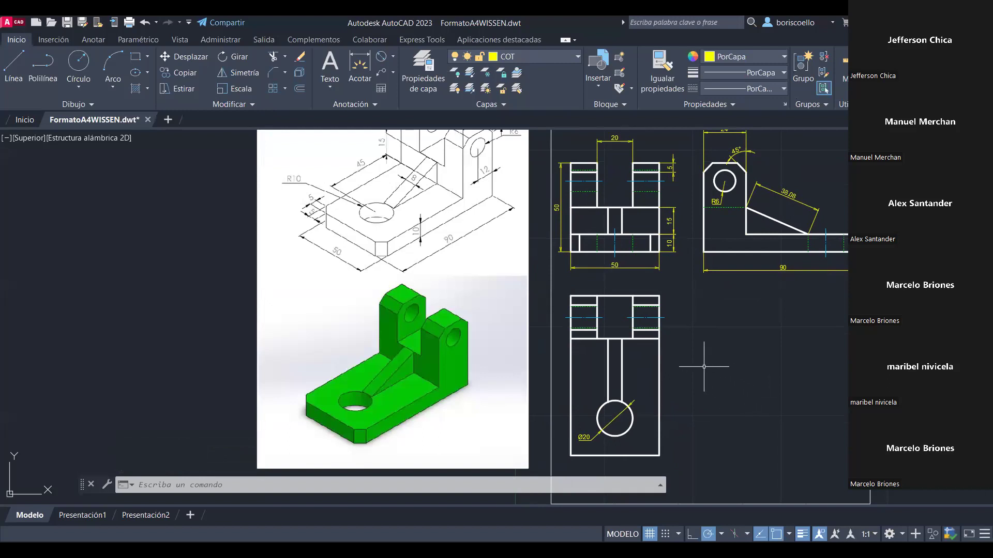
scroll(703, 362, "up", 2)
scroll(619, 463, "down", 2)
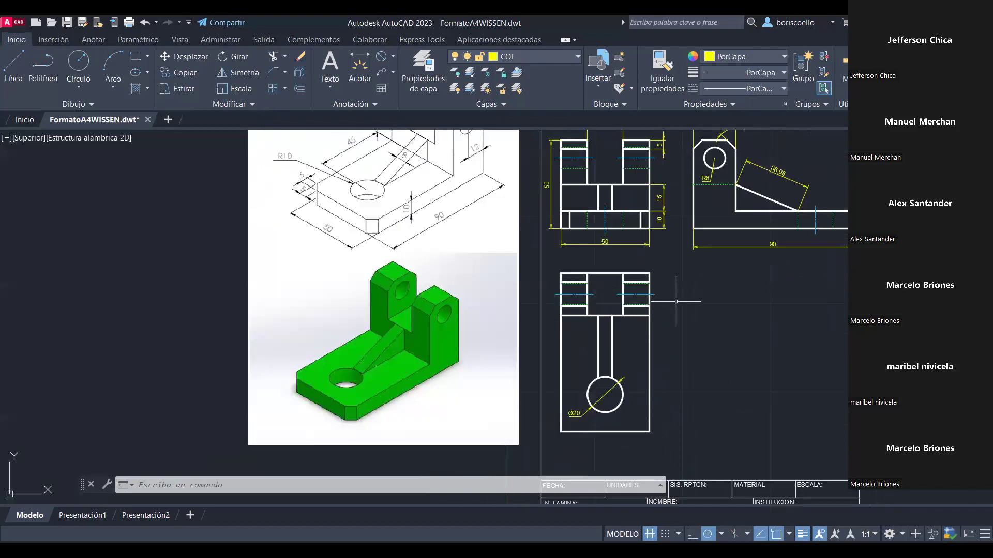
scroll(709, 200, "up", 2)
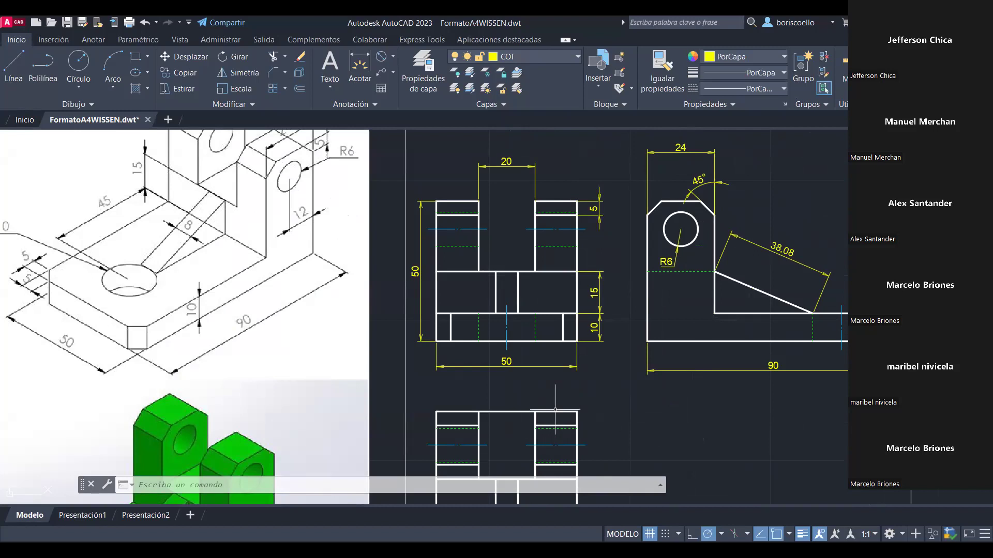
middle_click_drag(658, 432, 683, 392)
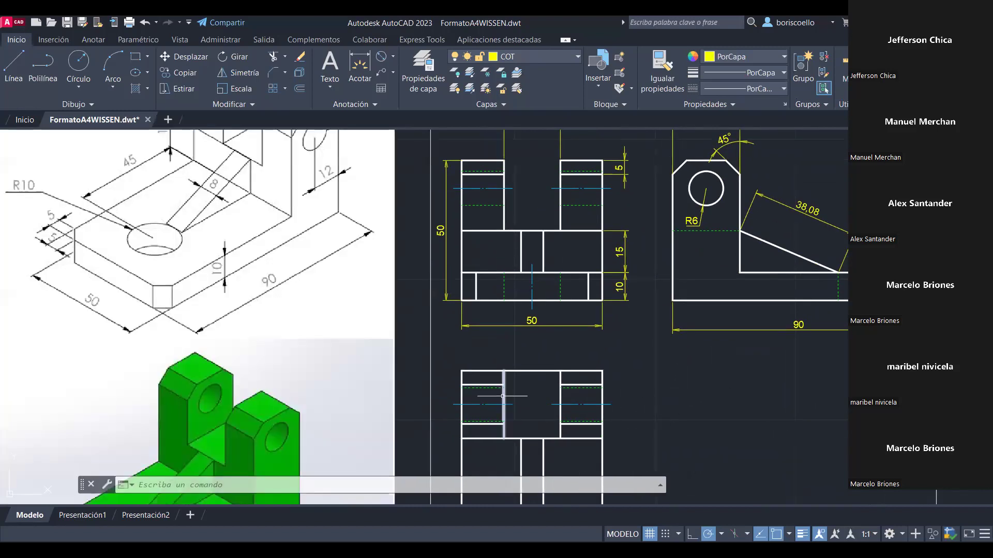
scroll(551, 391, "up", 3)
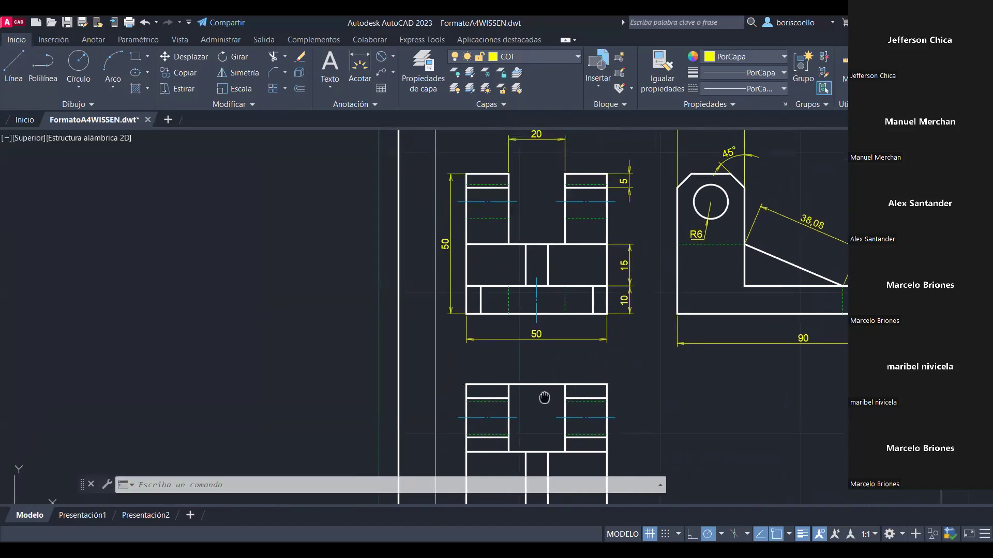
scroll(606, 351, "down", 3)
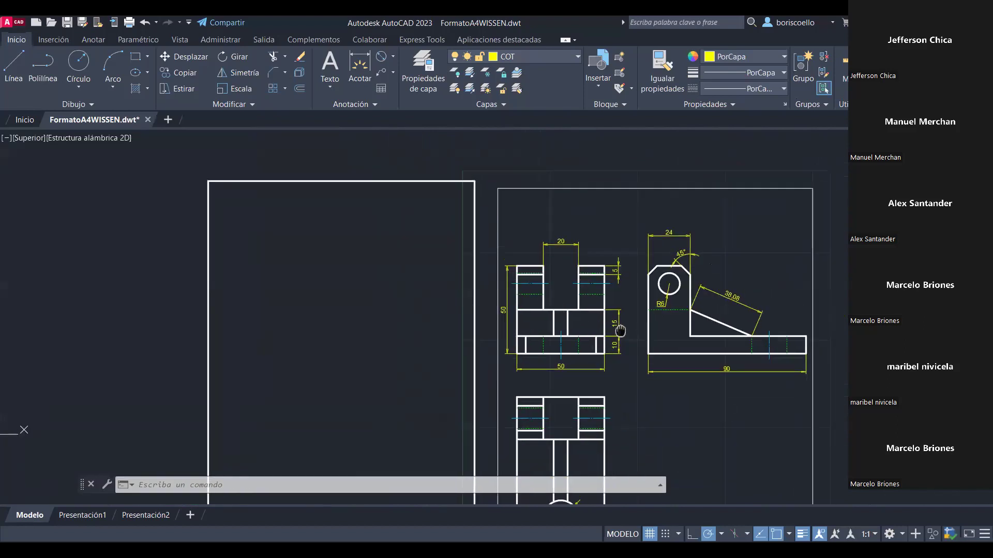
mouse_move(641, 441)
middle_mouse_down()
mouse_move(641, 361)
mouse_move(664, 349)
middle_mouse_up()
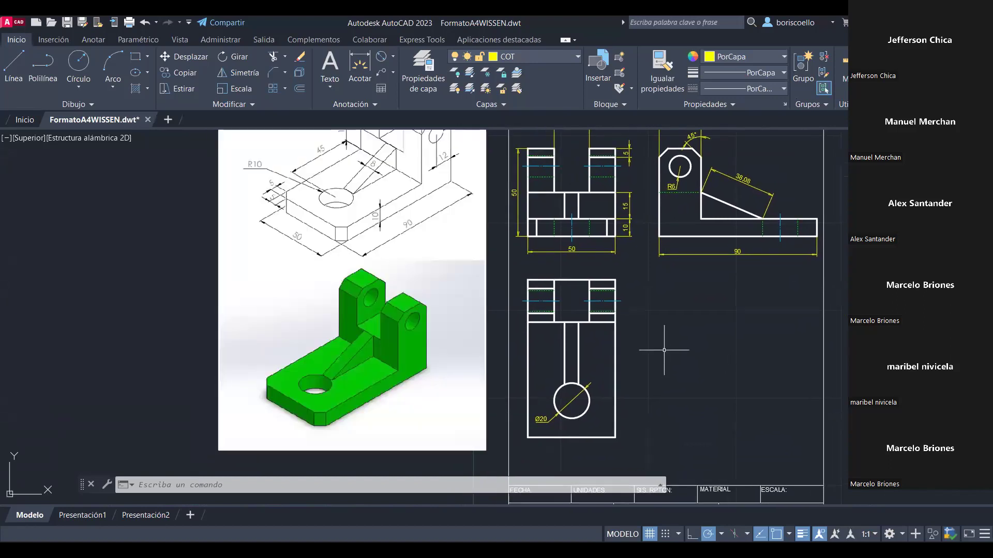
Chamfer the two lower corners of the base in the top view with both distances at 5, using the multiple option
left_click(267, 65)
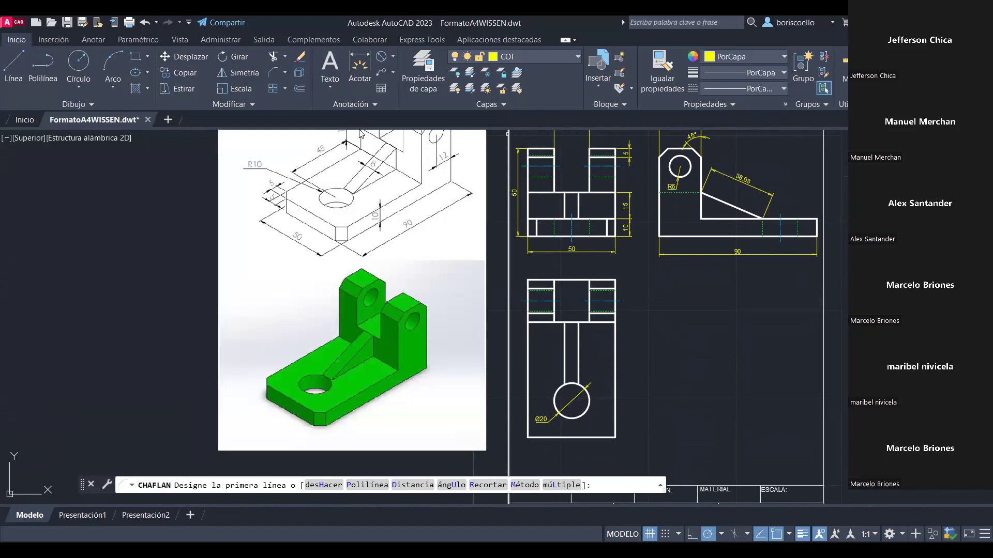
type("d")
key("Return")
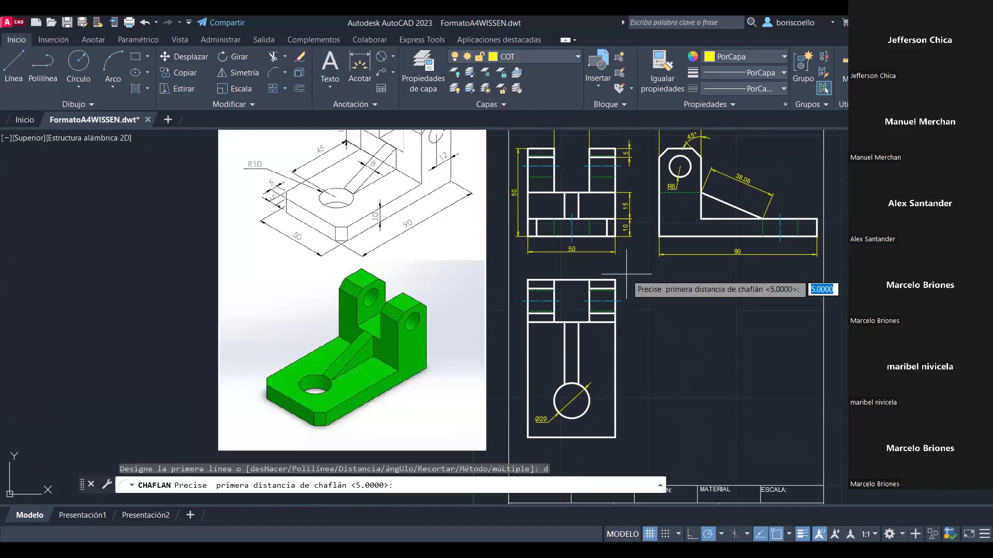
key("Return")
key("Return")
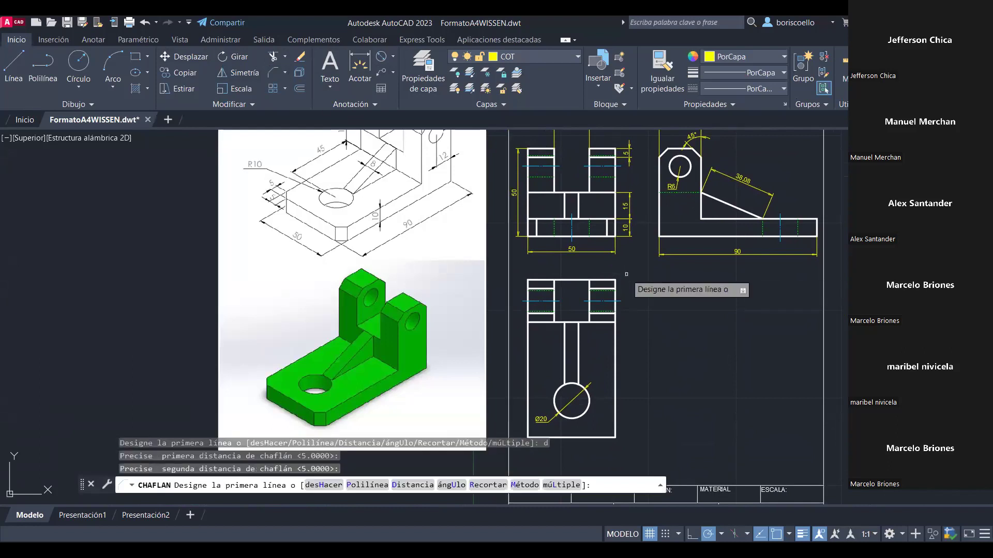
type("l")
key("Return")
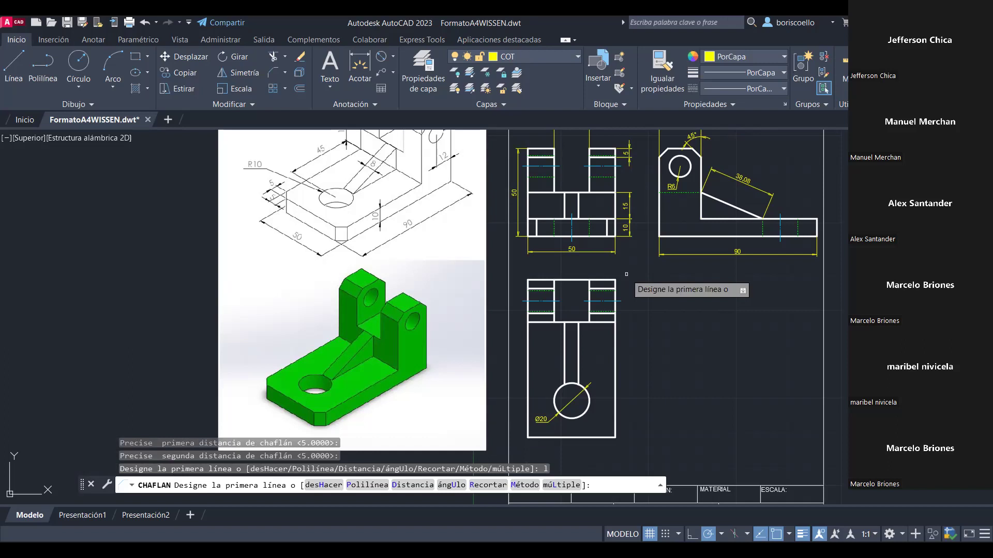
key("Escape")
Add a linear dimension for the base's lower edge between the two chamfers in the top view, placed below the outline
middle_click_drag(686, 381, 677, 324)
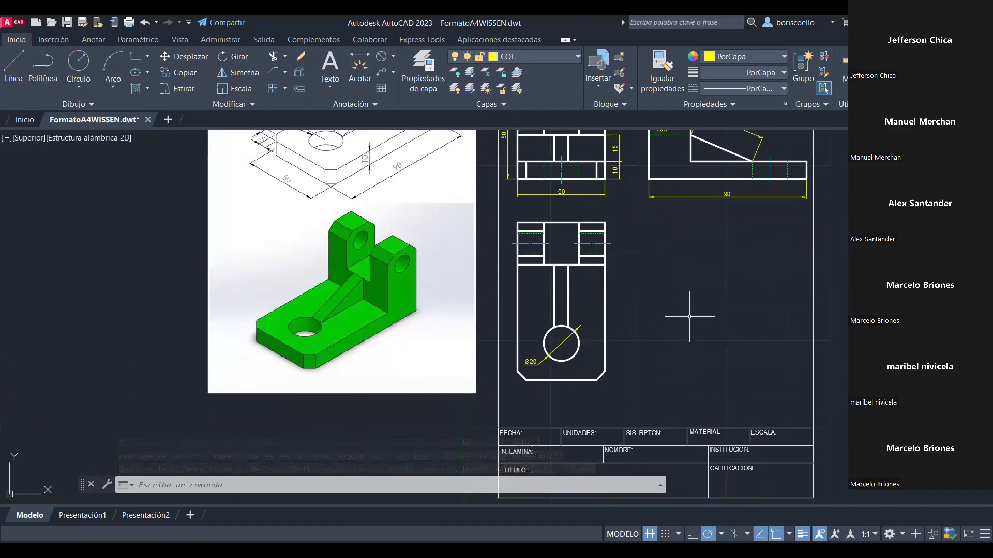
left_click(394, 56)
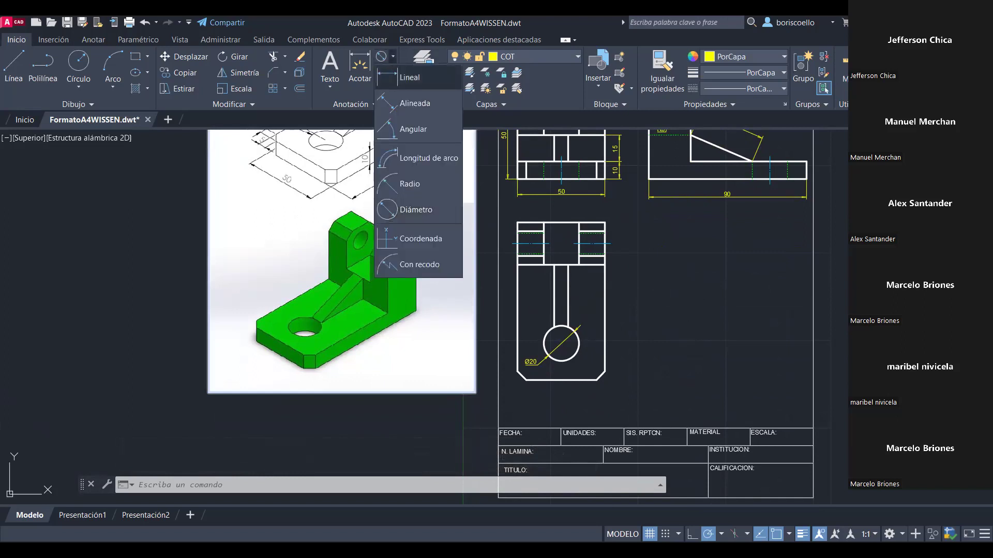
left_click(413, 77)
left_click(596, 380)
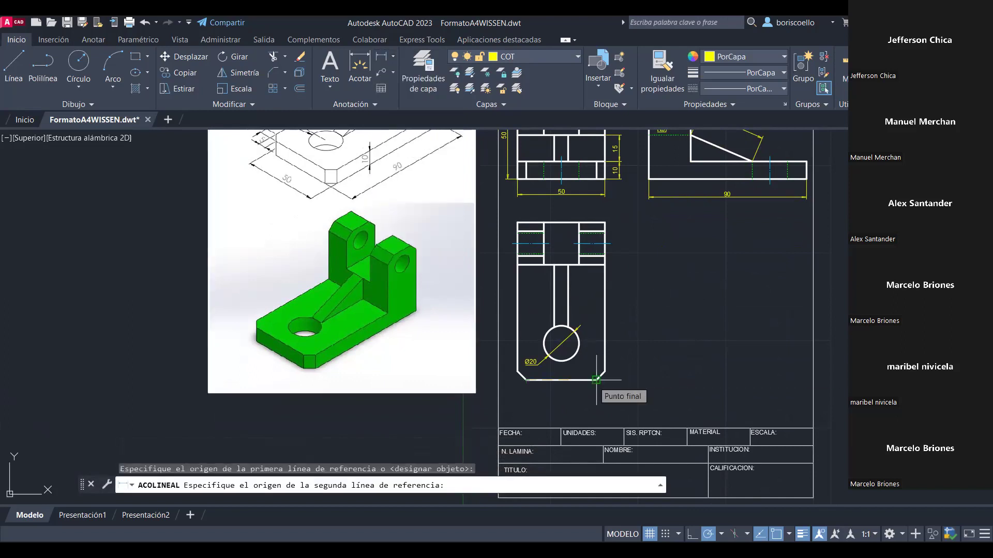
left_click(596, 380)
left_click(600, 396)
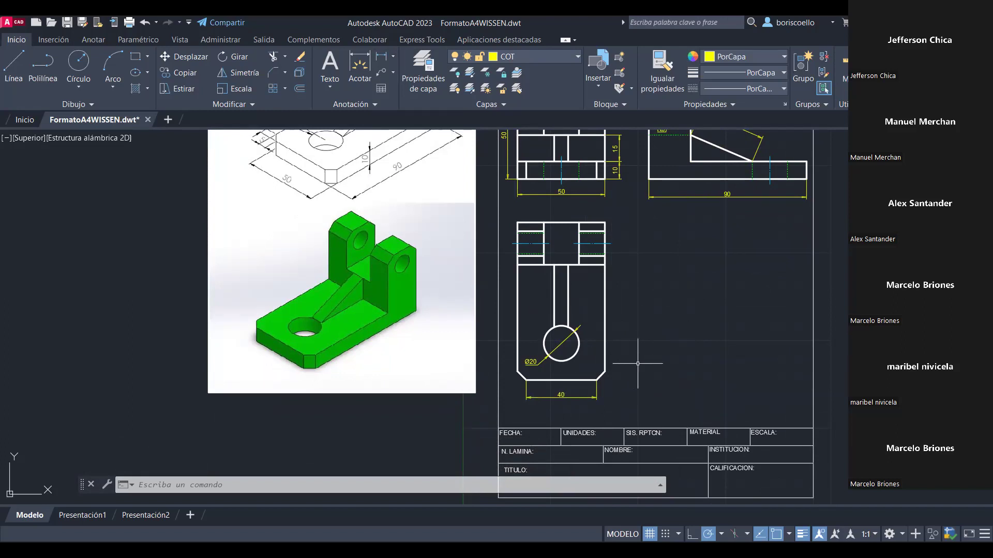
Copy the base's right end edge in the side view 5 units to the left to show the chamfer edge
mouse_move(725, 285)
middle_mouse_down()
mouse_move(724, 381)
mouse_move(750, 381)
middle_mouse_up()
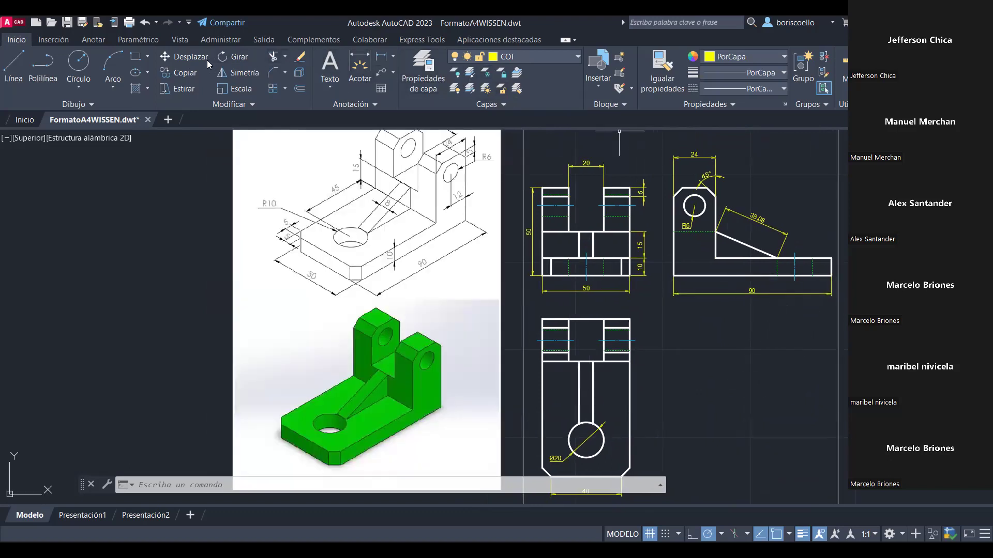
left_click(180, 72)
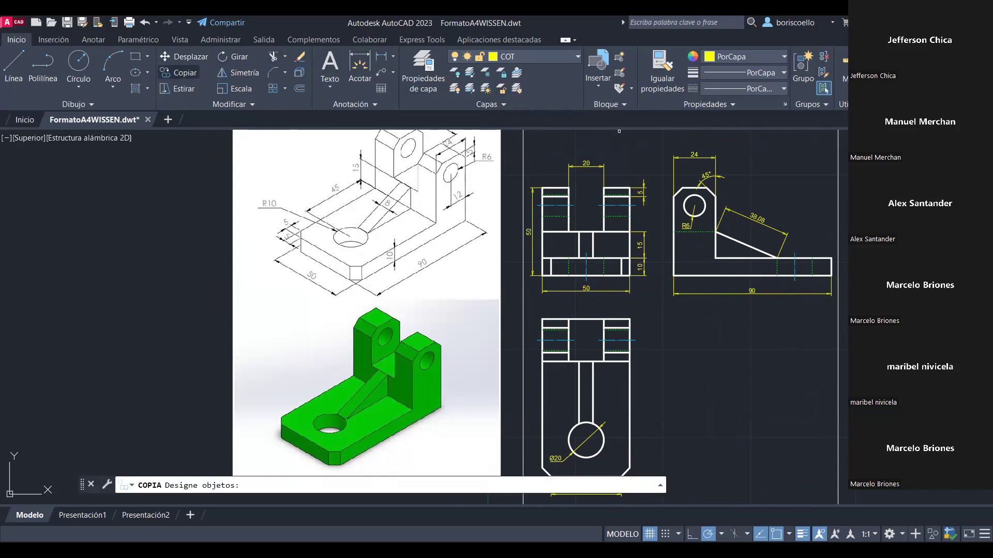
left_click(831, 267)
key("Return")
left_click(831, 258)
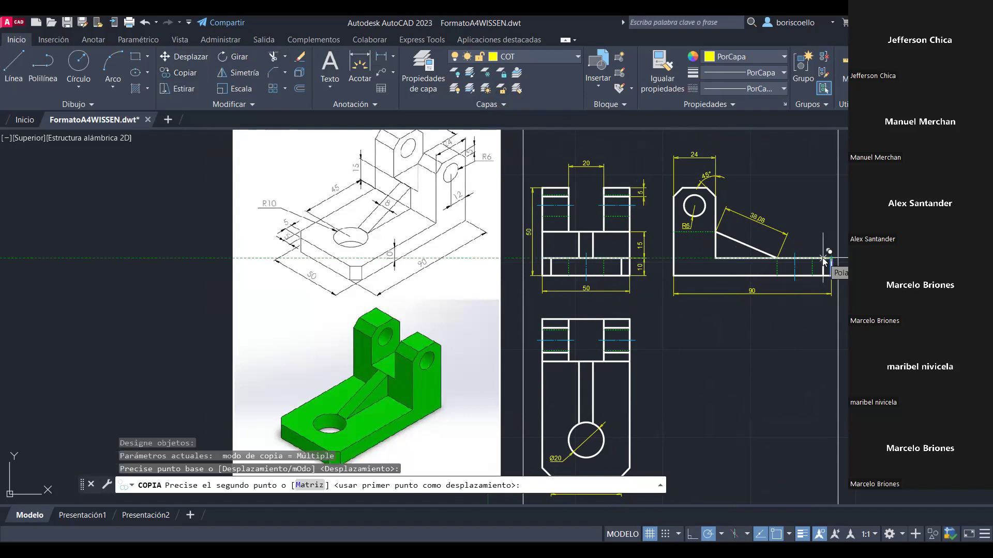
type("5")
key("Return")
key("Escape")
scroll(823, 264, "up", 2)
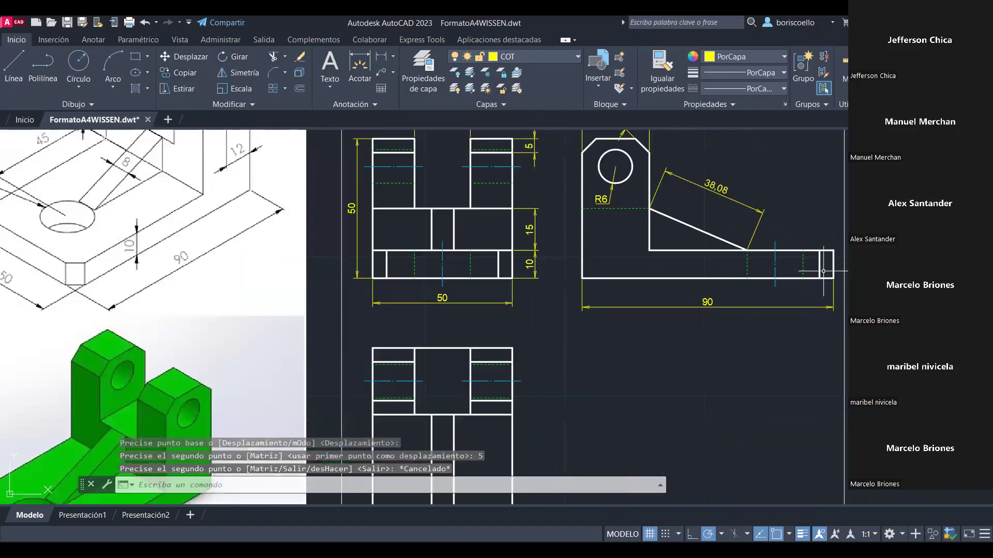
Add a linear dimension for the lower-right chamfer's height in the top view, placed to the right of the outline
scroll(810, 315, "down", 2)
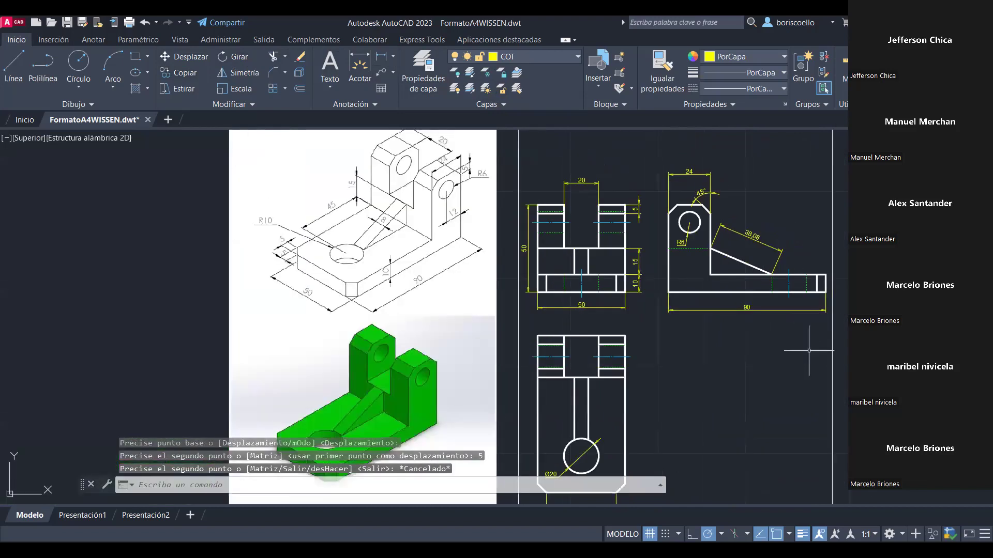
middle_click_drag(786, 400, 782, 327)
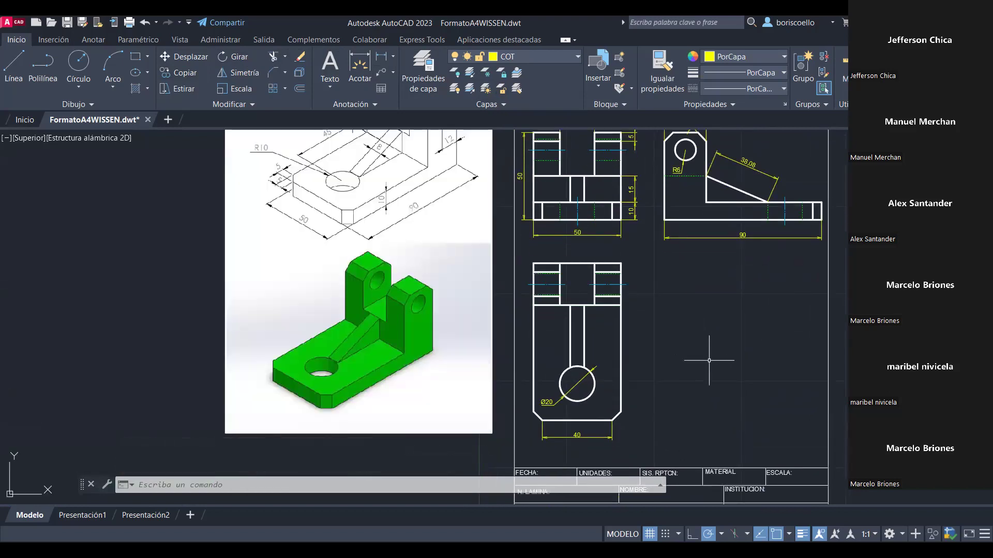
left_click(380, 58)
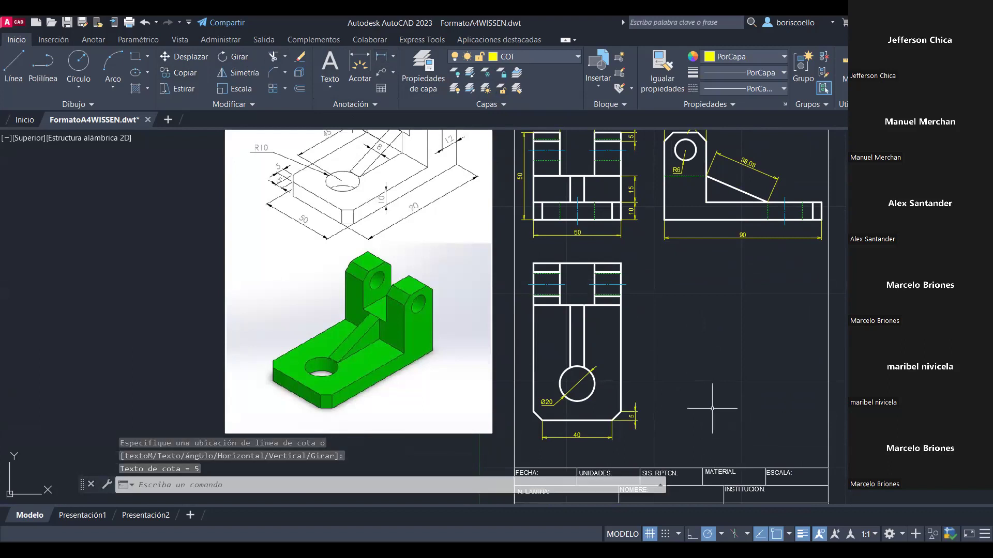
Move the upright's top width dimension in the side view down, closer to the outline
middle_click_drag(738, 366, 683, 403)
middle_click_drag(667, 387, 641, 394)
scroll(630, 382, "up", 3)
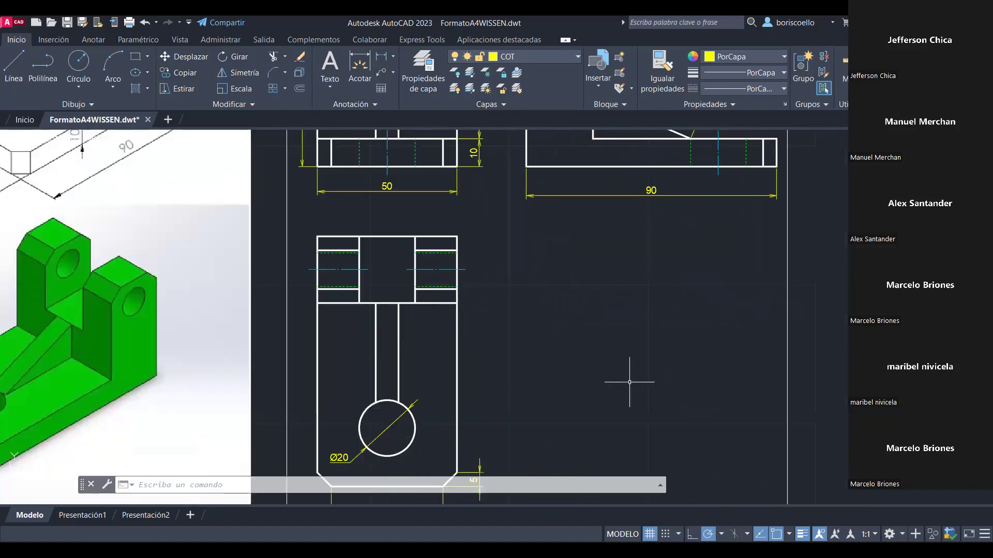
scroll(630, 382, "down", 6)
left_click(603, 226)
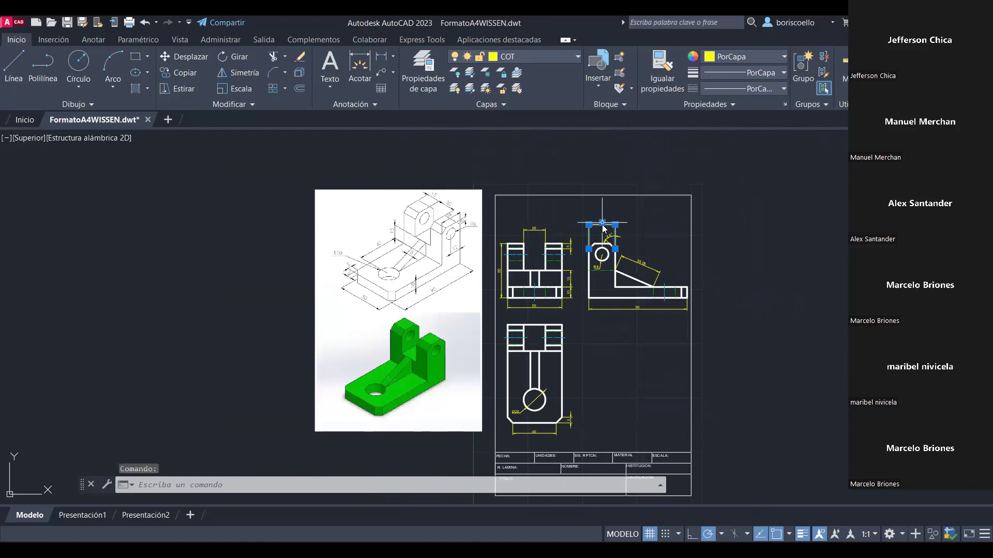
left_click(602, 222)
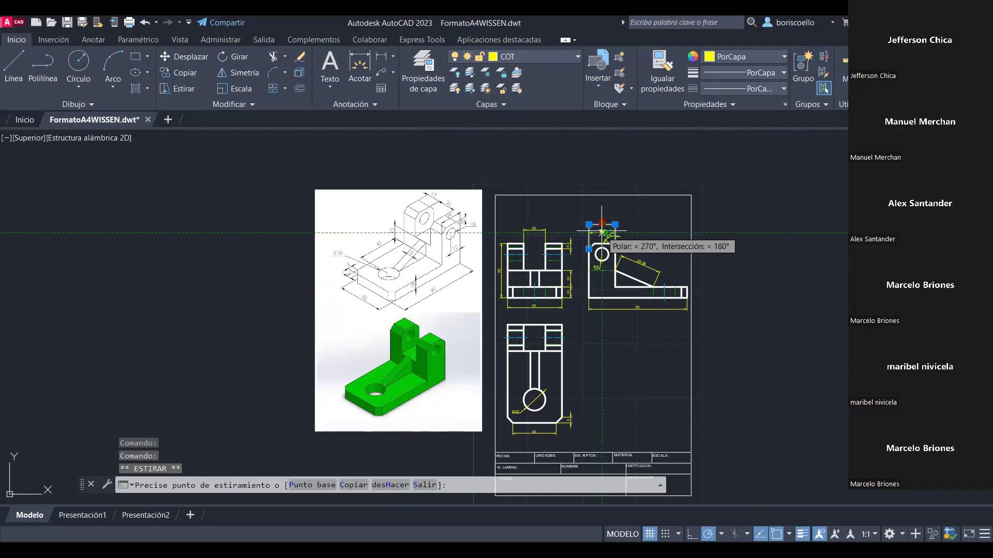
left_click(602, 232)
scroll(572, 274, "up", 3)
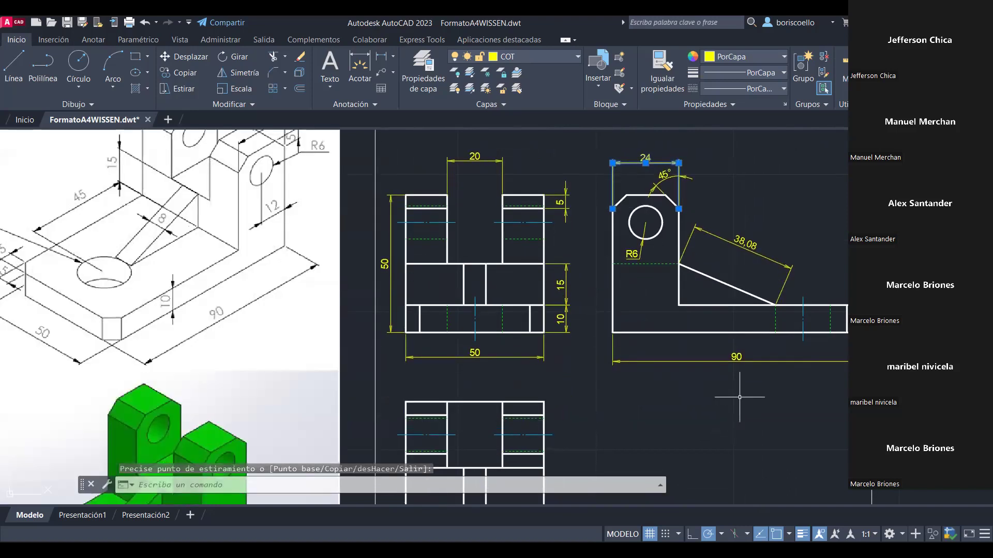
scroll(736, 425, "down", 4)
scroll(731, 421, "up", 2)
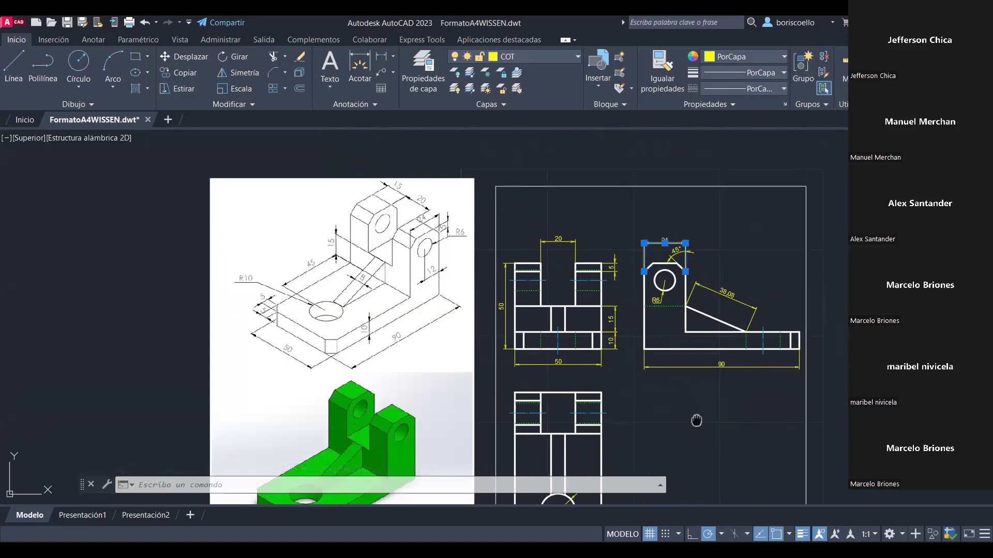
middle_click_drag(696, 419, 684, 381)
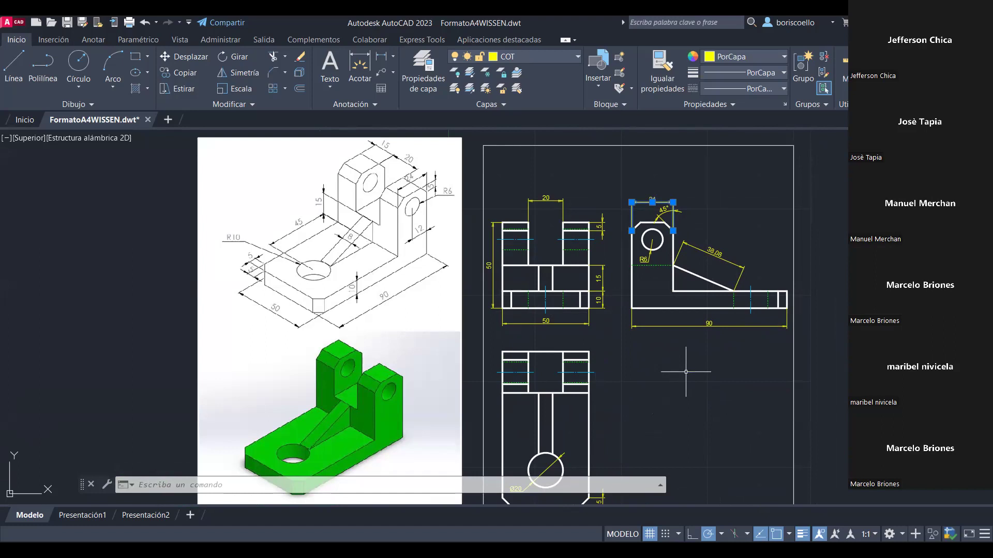
key("Escape")
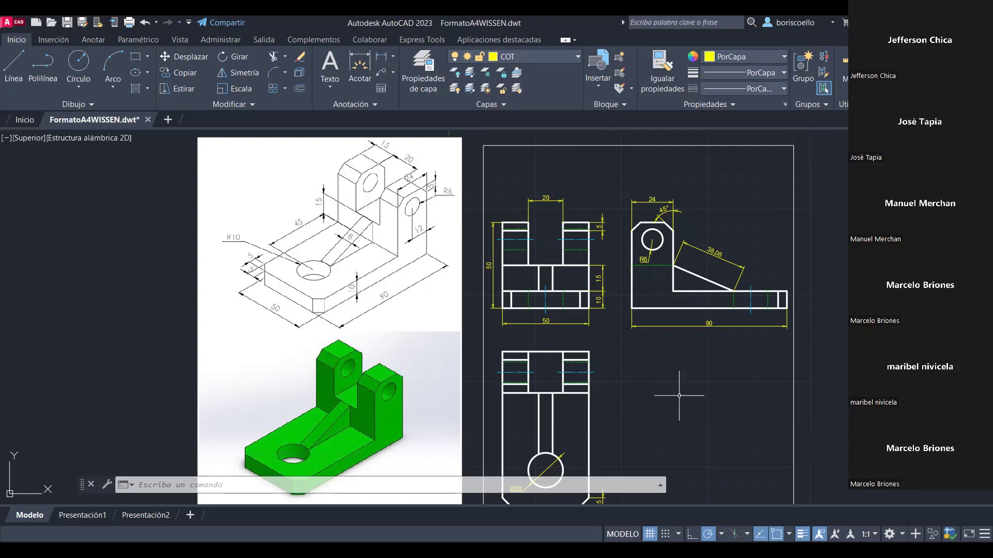
Check the top view's chamfer and lower-edge dimensions against the isometric reference drawing
scroll(685, 371, "down", 2)
scroll(620, 450, "up", 4)
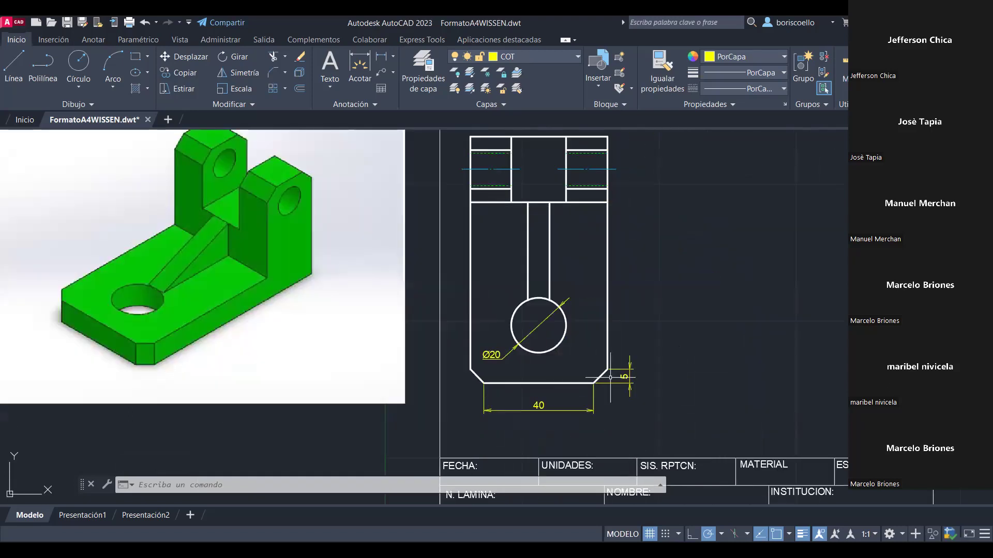
middle_click_drag(700, 290, 499, 483)
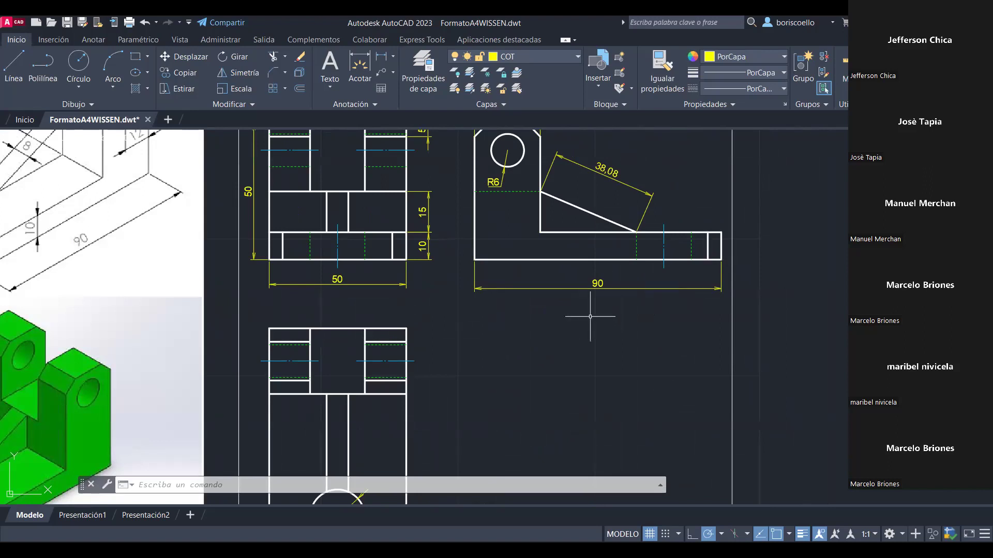
scroll(578, 310, "down", 3)
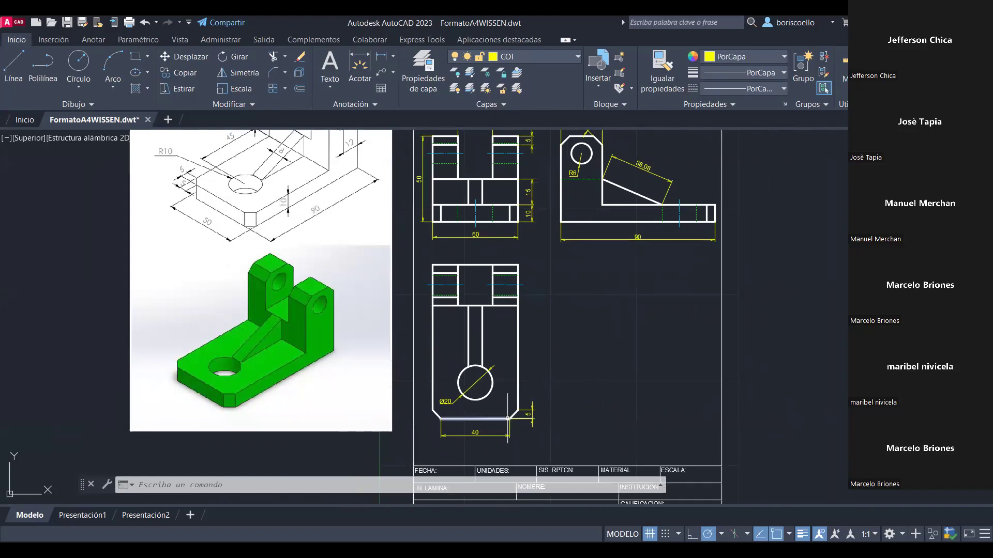
scroll(517, 418, "up", 4)
scroll(517, 418, "down", 4)
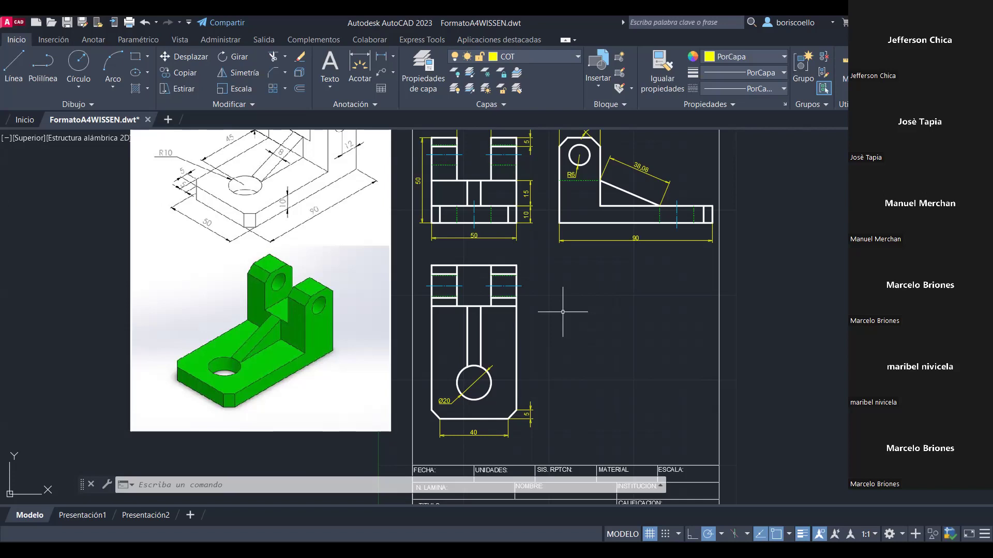
scroll(563, 312, "up", 2)
scroll(562, 311, "down", 2)
middle_click_drag(563, 312, 562, 358)
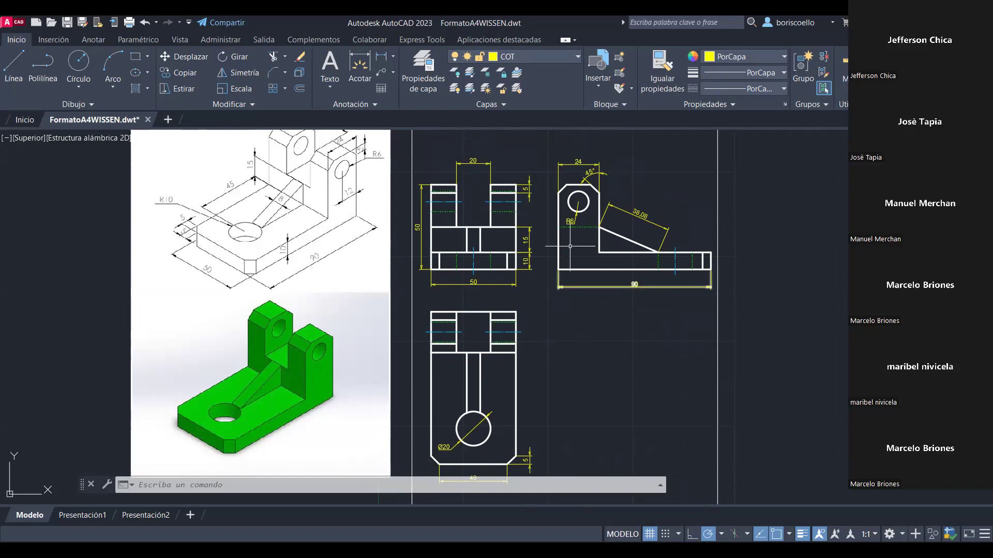
Review the front and side view dimensions and compare the front view's overall width dimension with the top view's lower-edge dimension
scroll(520, 185, "up", 6)
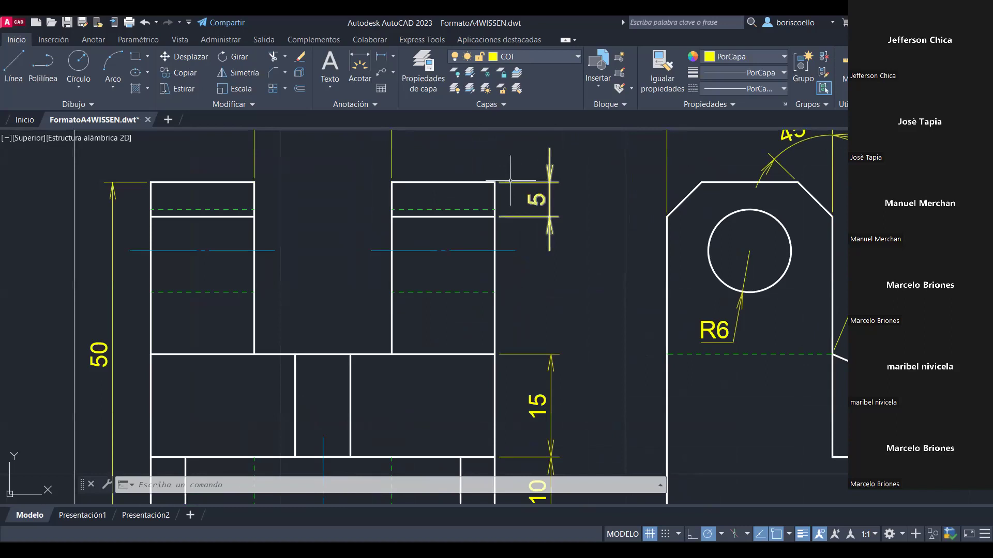
scroll(770, 164, "down", 2)
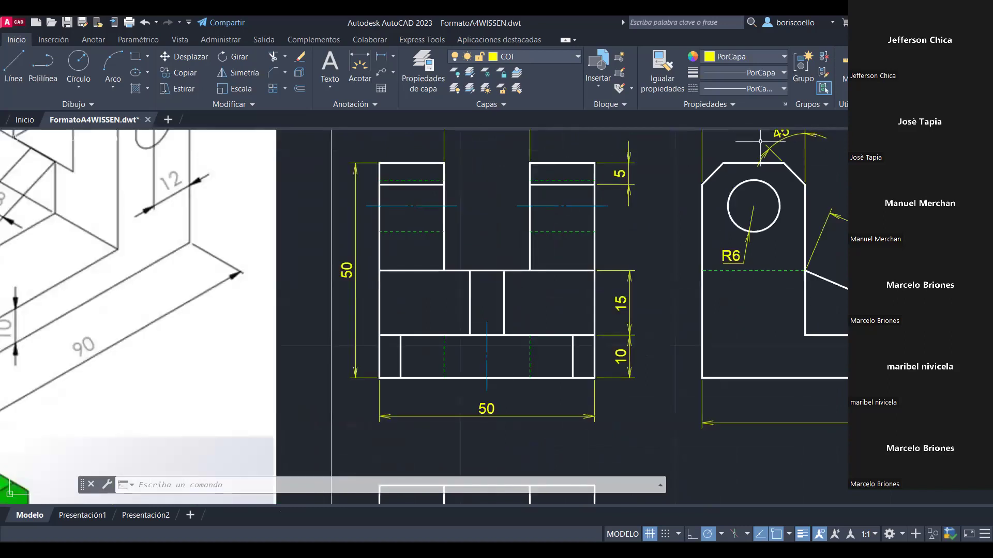
middle_click_drag(770, 165, 735, 222)
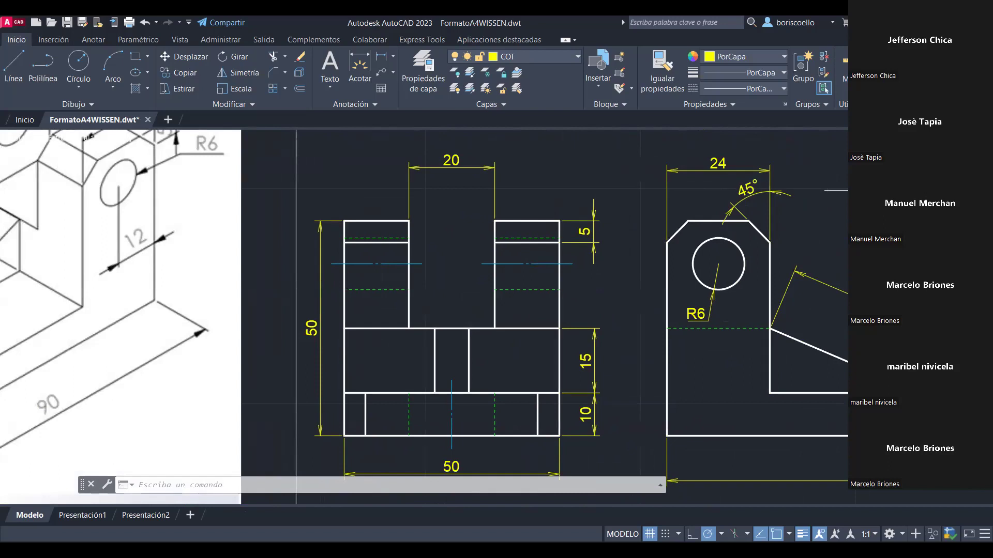
scroll(791, 472, "down", 2)
middle_click_drag(791, 472, 756, 347)
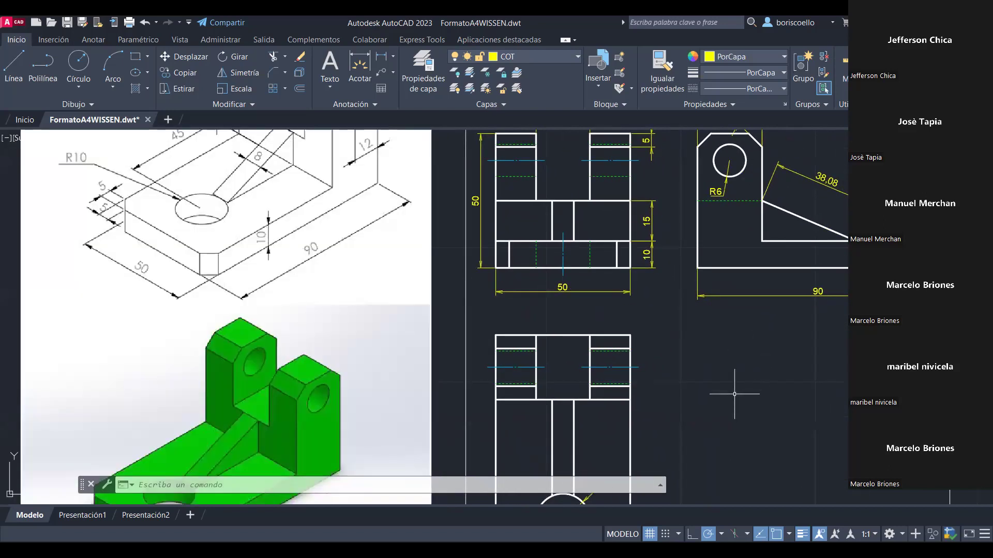
scroll(733, 358, "down", 2)
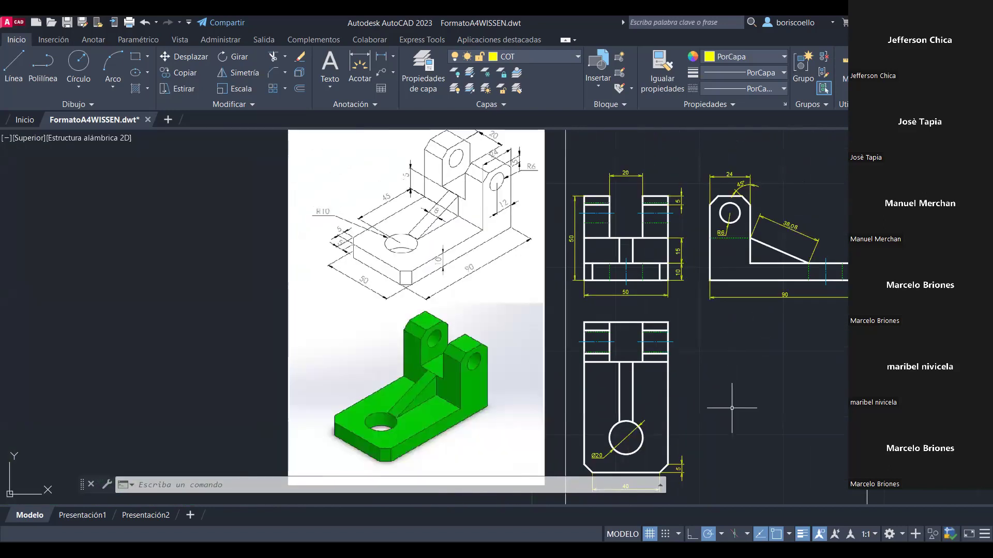
middle_click_drag(730, 403, 697, 316)
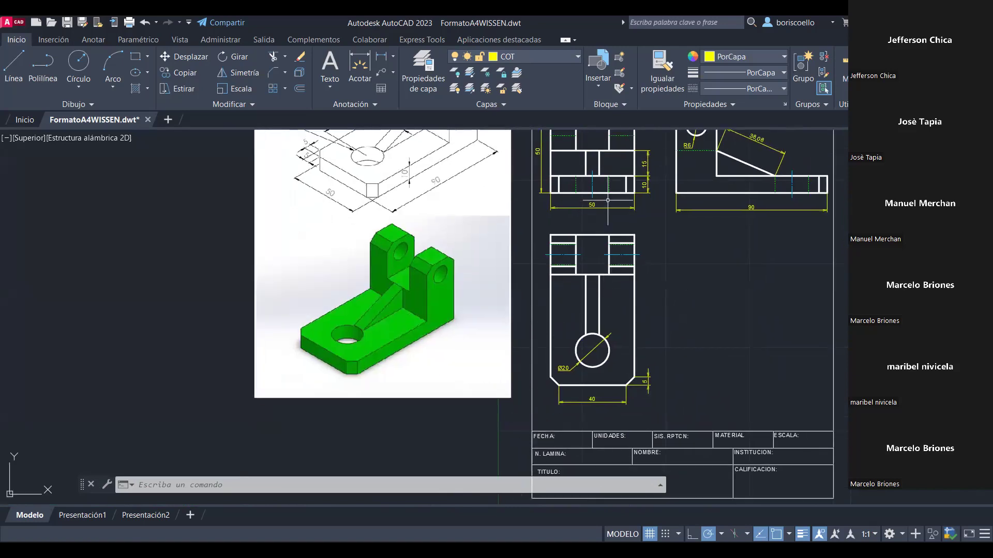
left_click(590, 208)
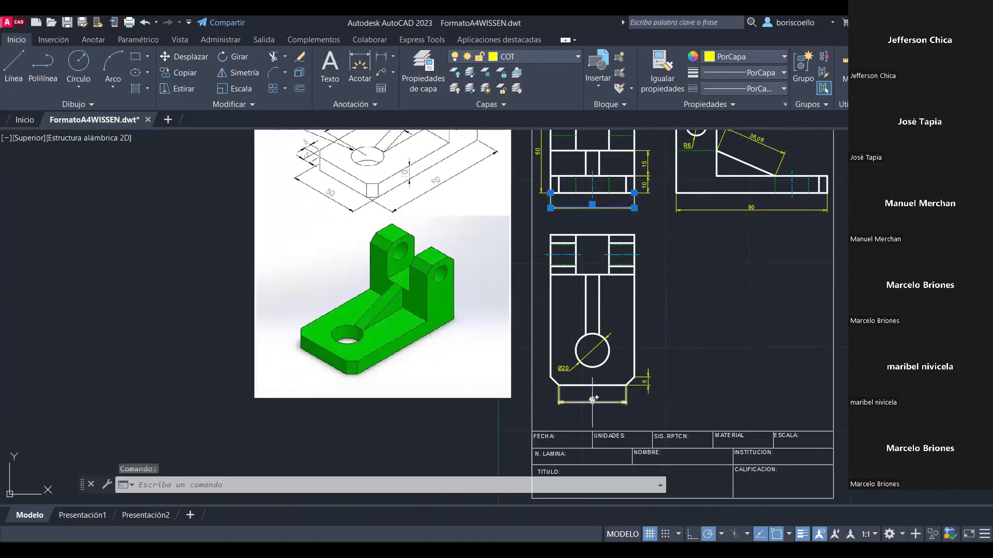
key("Escape")
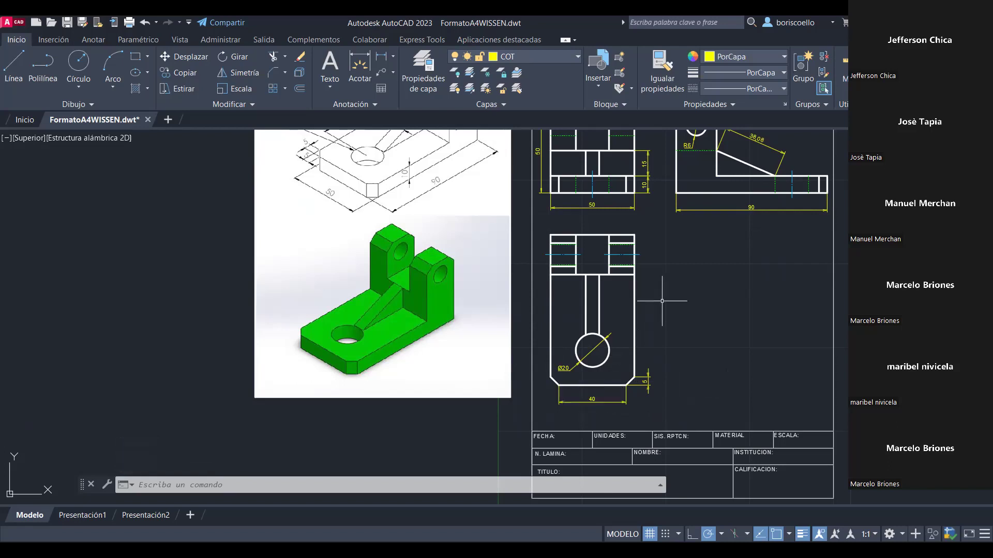
Add a linear dimension for the rib's width in the top view, placed between its two long edges
scroll(667, 288, "up", 3)
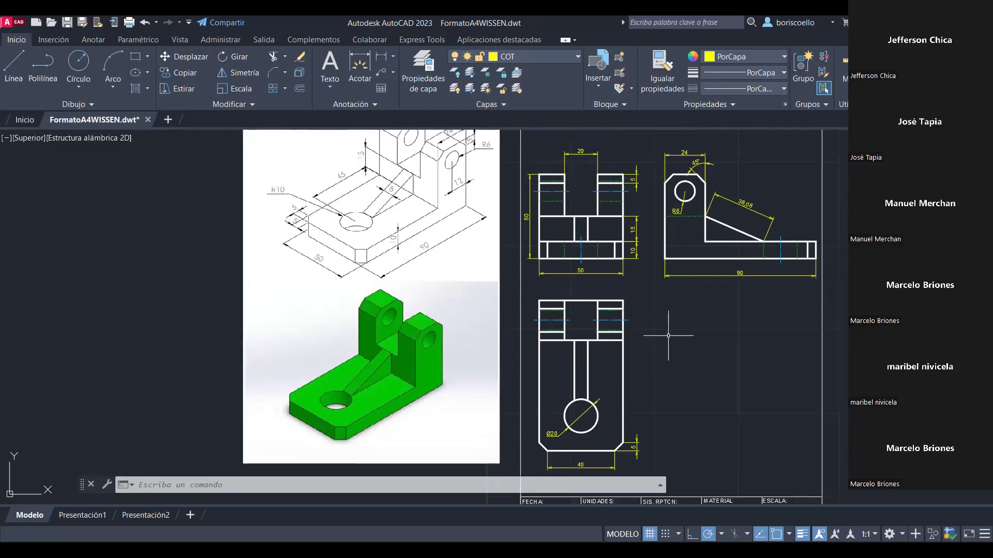
scroll(670, 334, "up", 2)
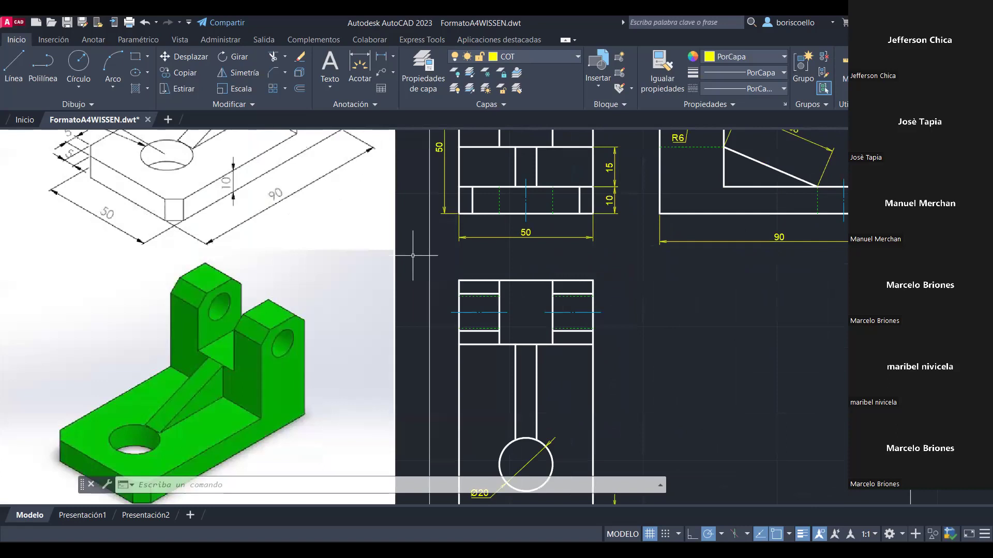
scroll(662, 328, "down", 2)
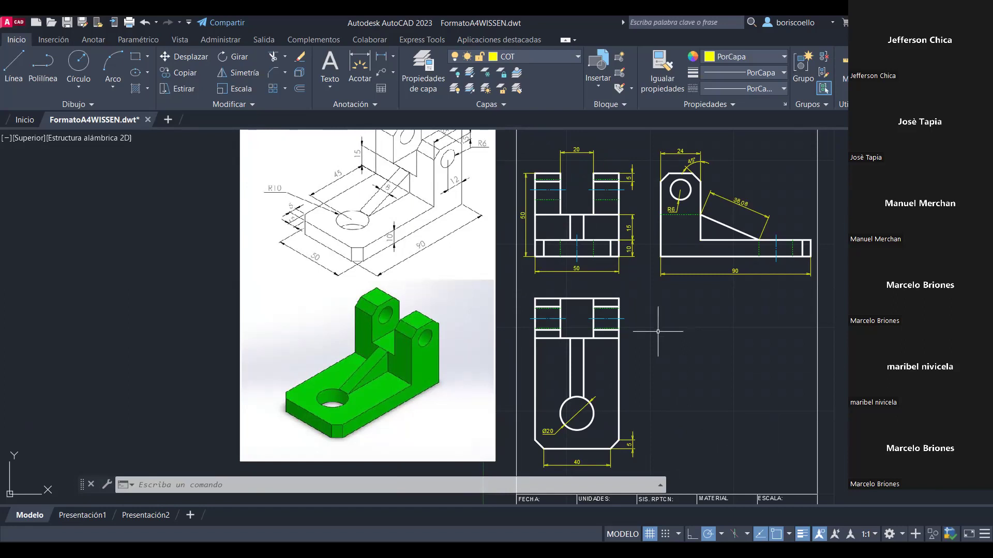
middle_click_drag(610, 325, 692, 320)
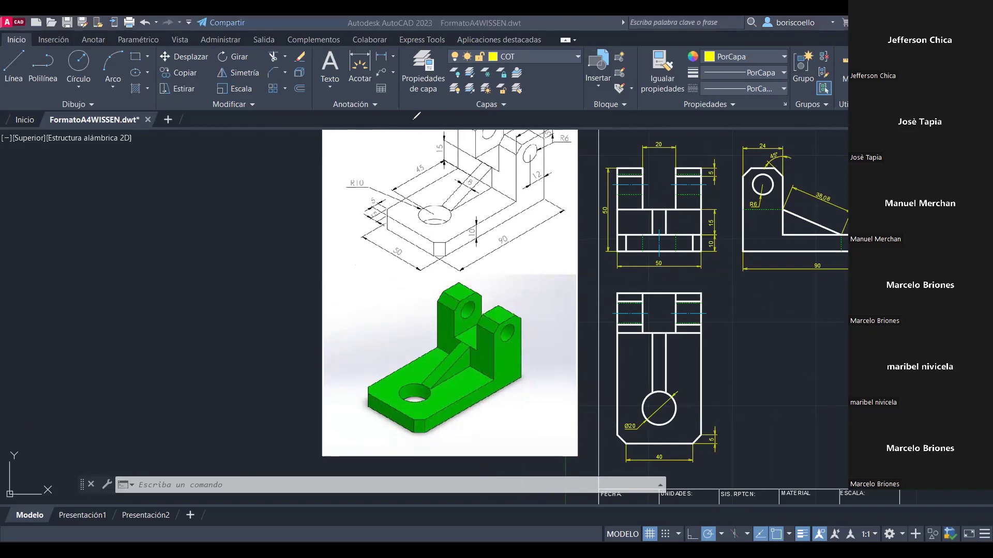
left_click_drag(471, 331, 465, 329)
left_click_drag(452, 372, 408, 399)
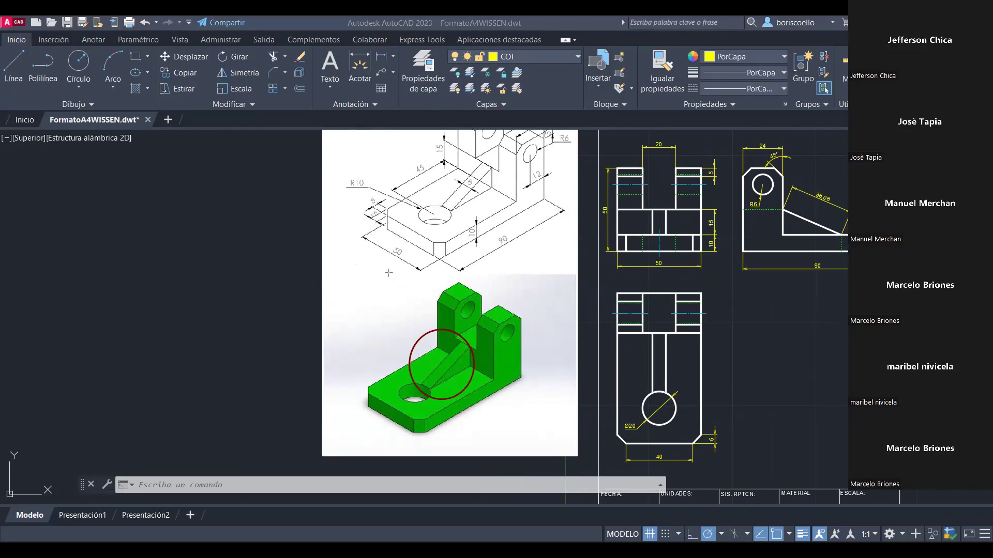
left_click(382, 57)
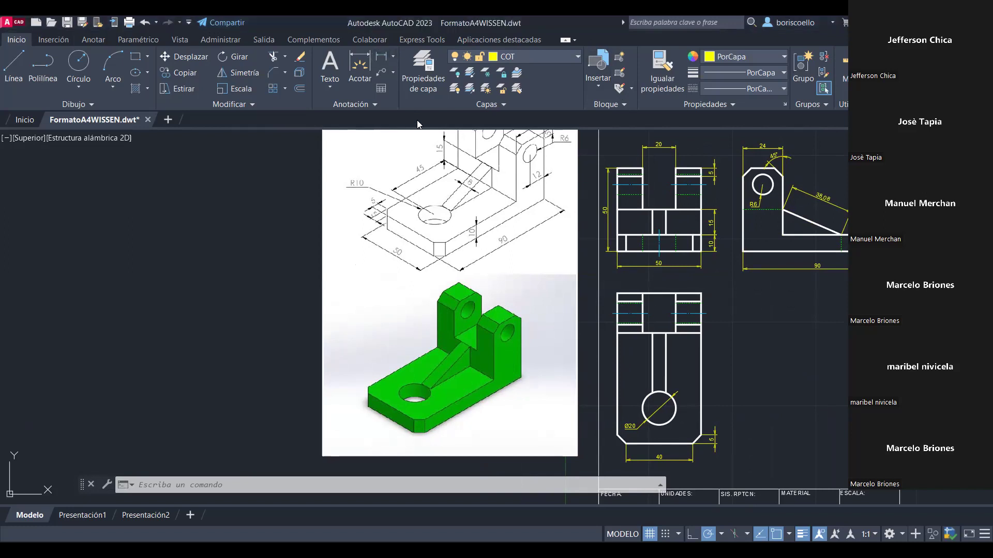
left_click(376, 58)
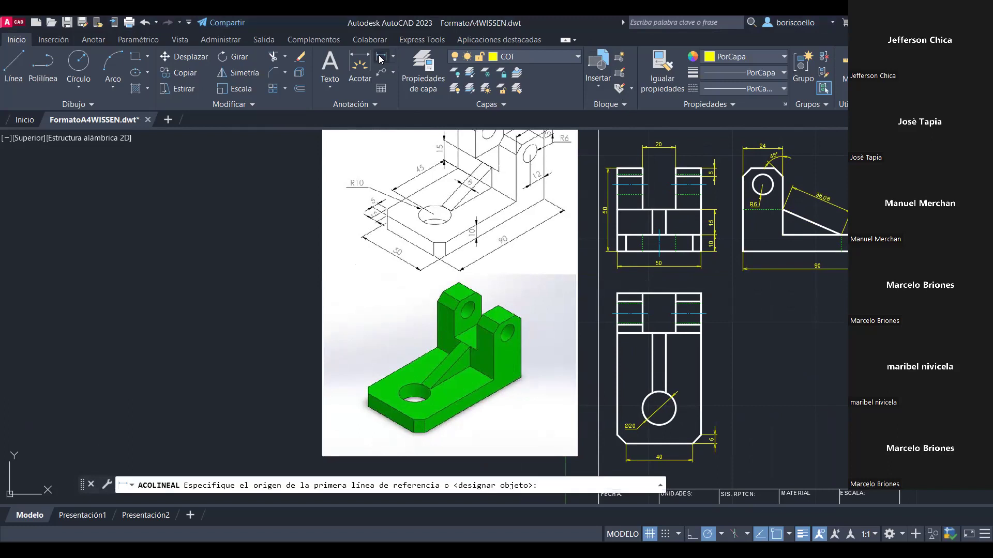
left_click(652, 363)
left_click(665, 363)
left_click(661, 364)
scroll(660, 364, "up", 4)
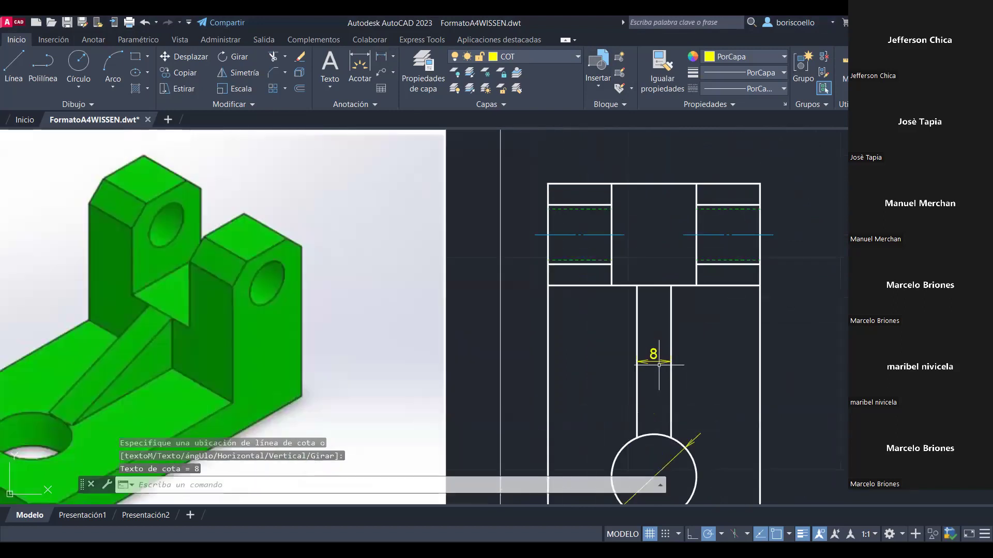
scroll(659, 365, "down", 2)
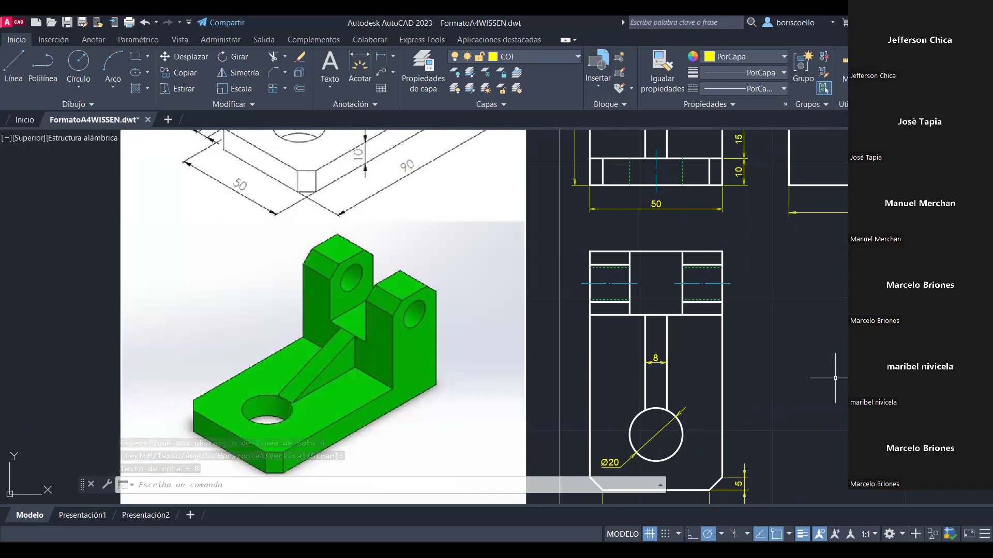
scroll(835, 378, "down", 2)
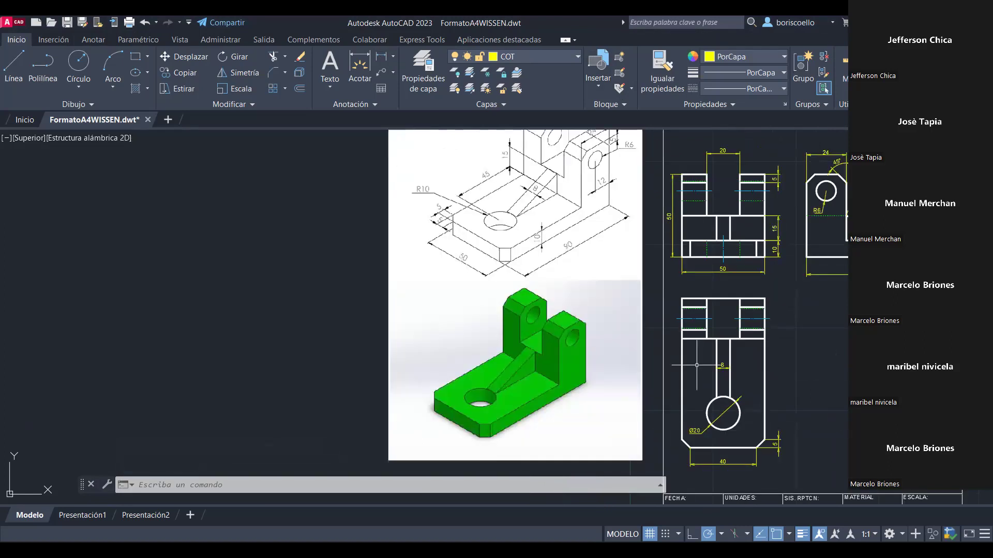
Delete the rib's width dimension from the top view
scroll(717, 369, "up", 4)
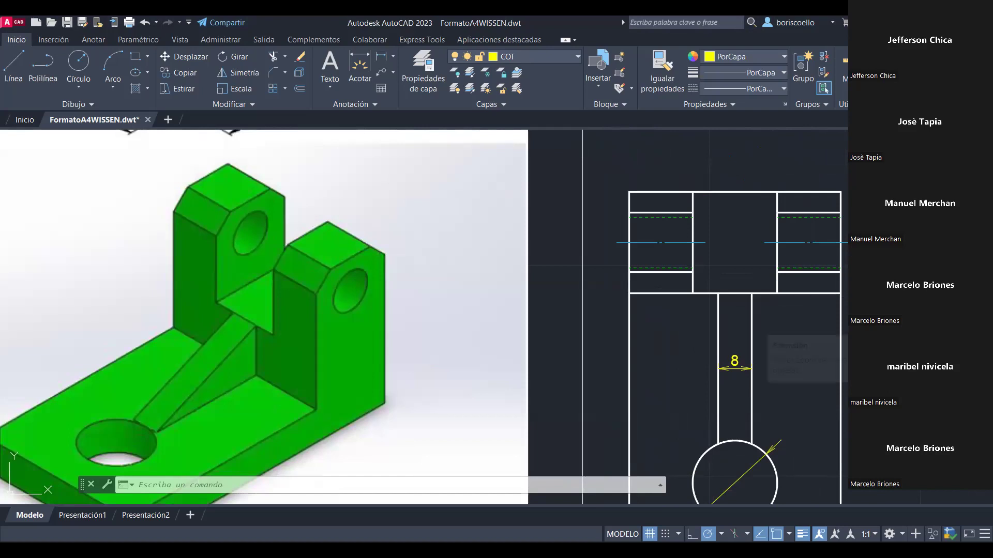
left_click(980, 322)
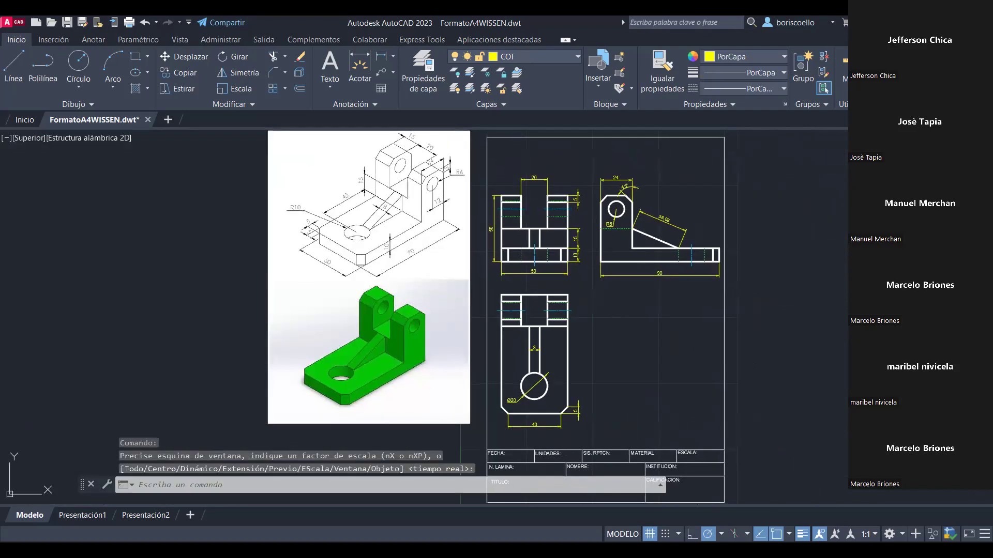
scroll(599, 374, "up", 2)
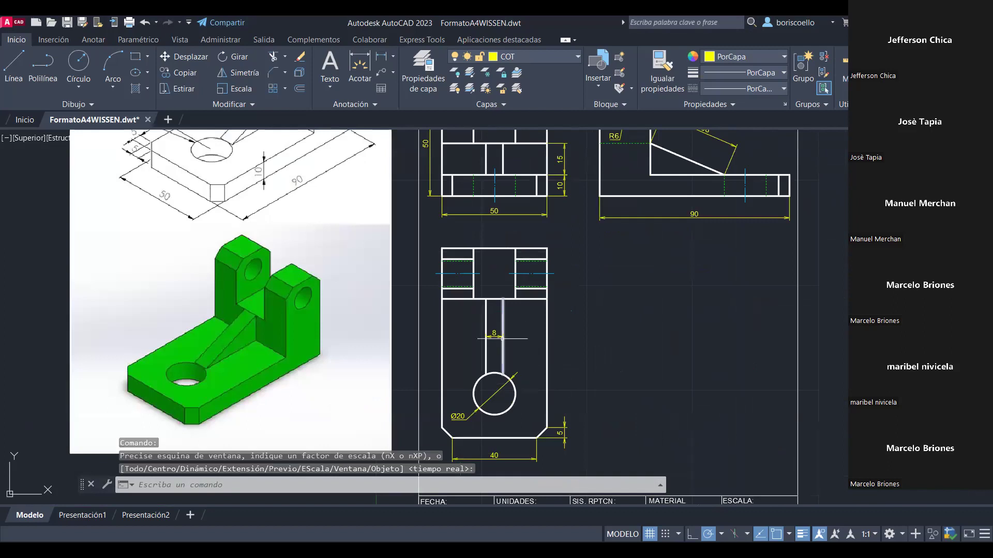
left_click(494, 334)
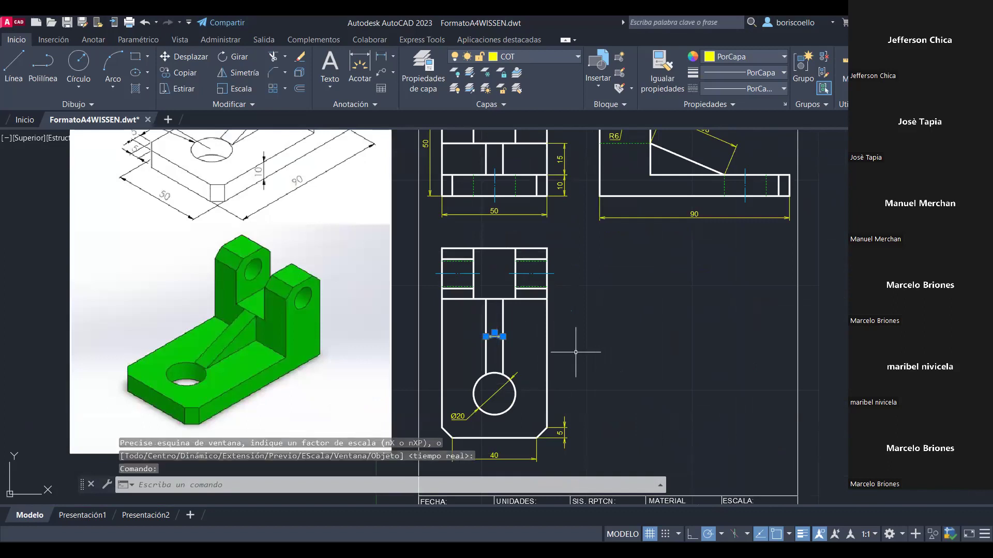
key("Delete")
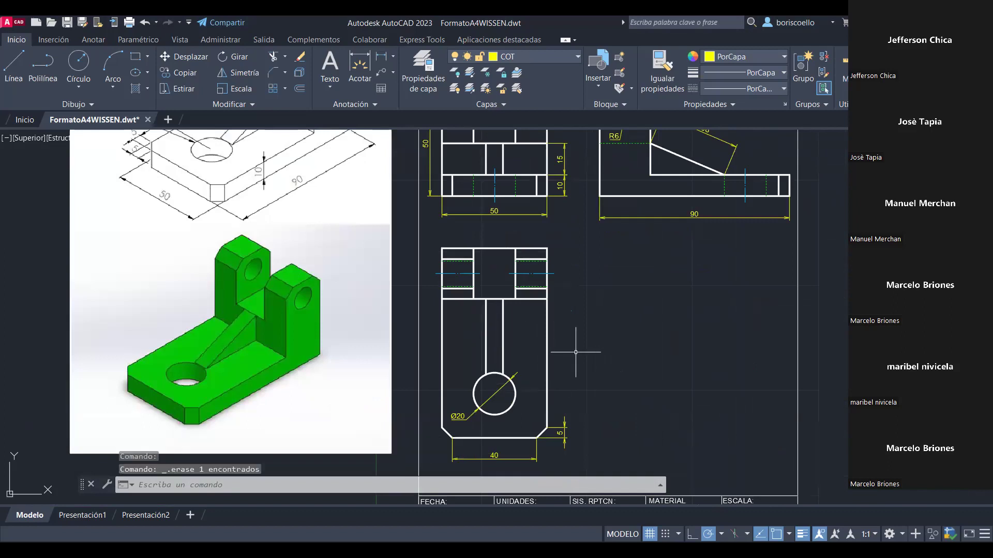
Add a horizontal linear dimension for the rib's width in the front view, placed above the rib under the lug gap dimension
middle_click_drag(574, 291, 615, 419)
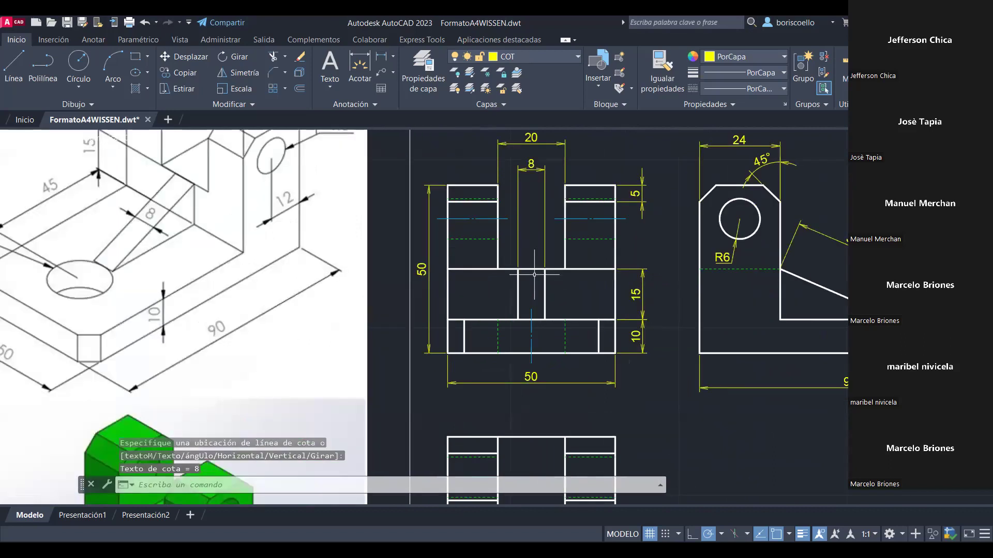
scroll(534, 274, "up", 2)
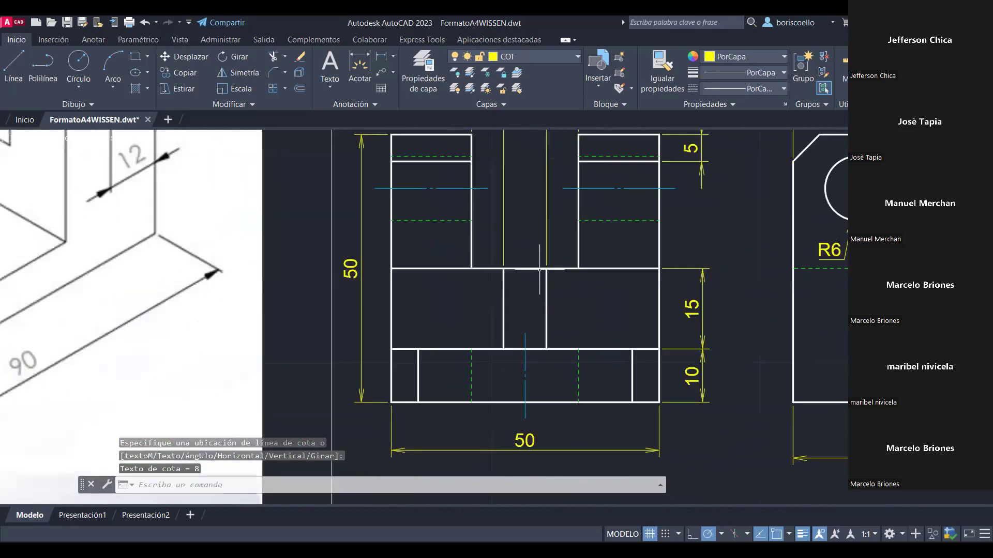
scroll(548, 254, "down", 2)
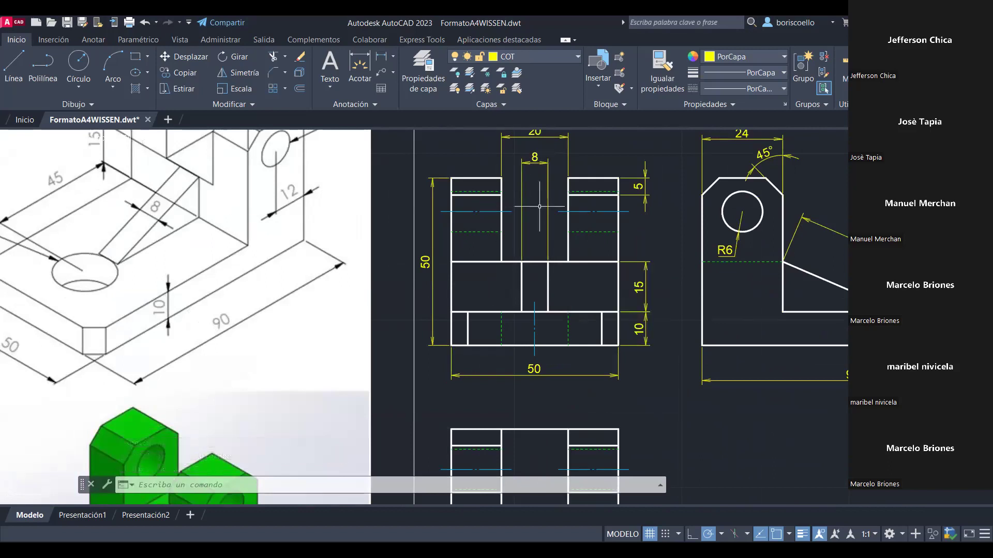
Move the front view's rib width dimension down between the two lugs, just above the rib
left_click(531, 161)
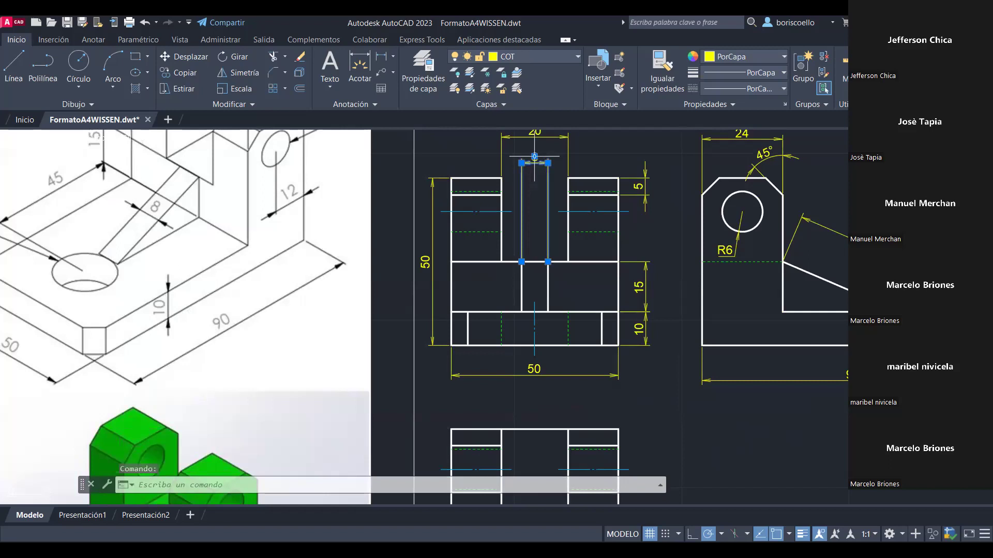
left_click(534, 156)
left_click(534, 234)
key("Escape")
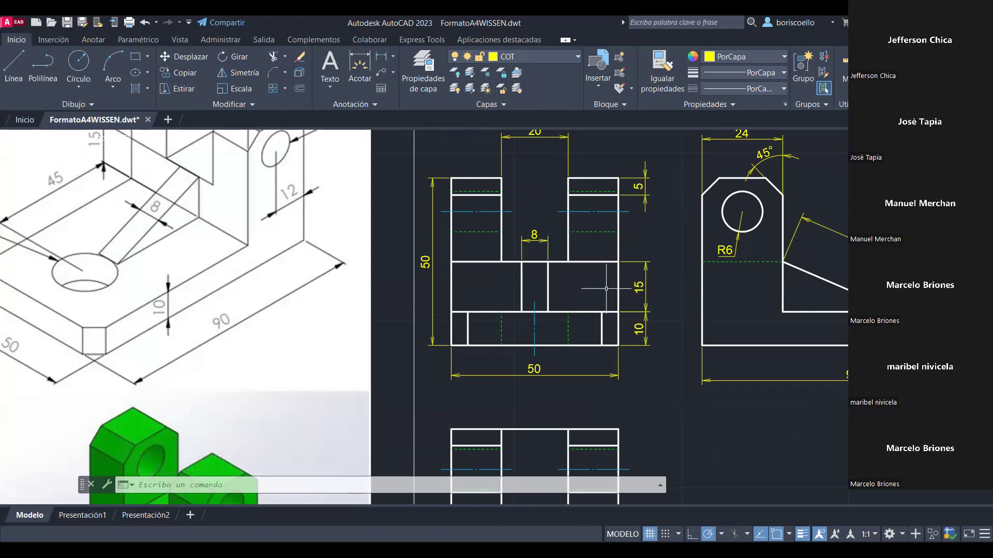
Review the three views' dimensions against the isometric reference, including the side view's overall length dimension
scroll(683, 308, "down", 2)
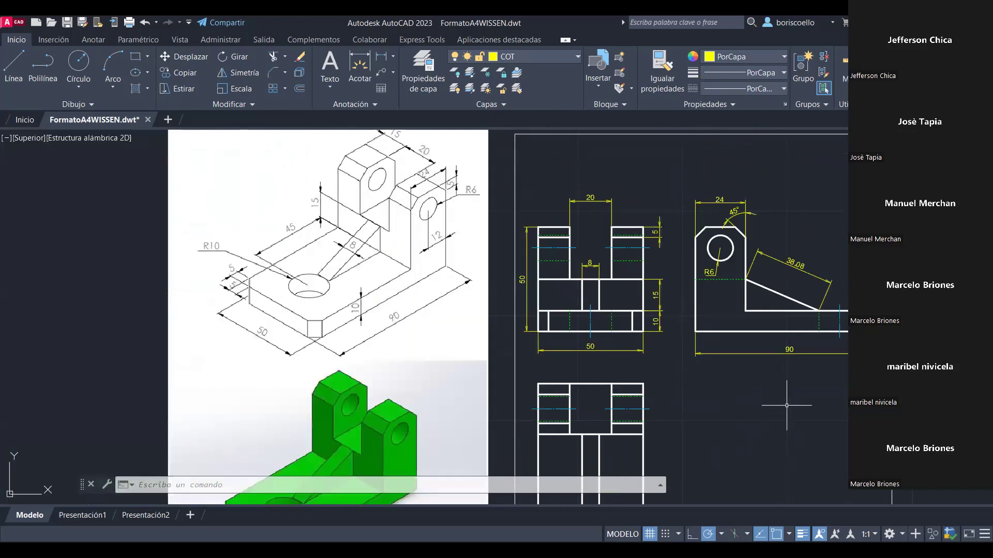
middle_click_drag(787, 399, 786, 369)
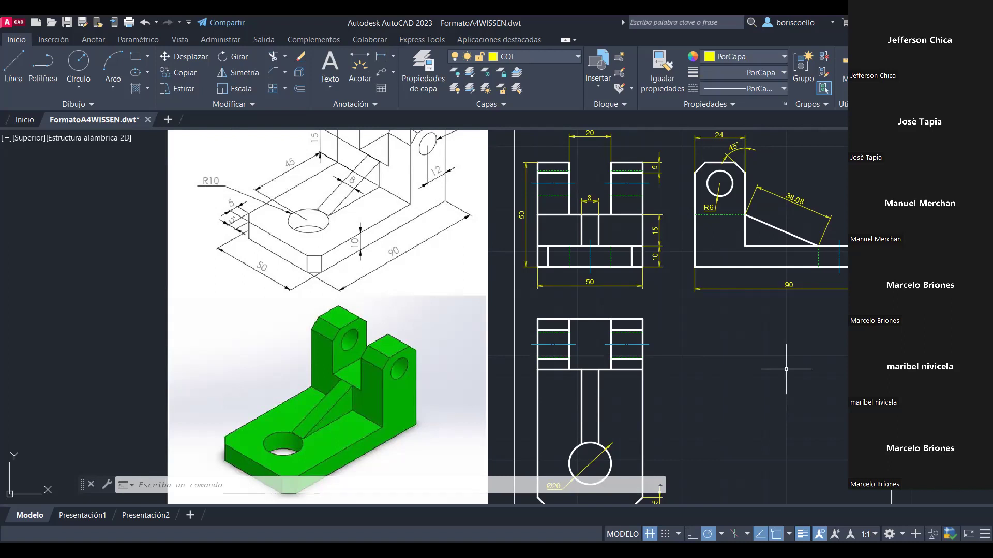
middle_click_drag(747, 416, 748, 391)
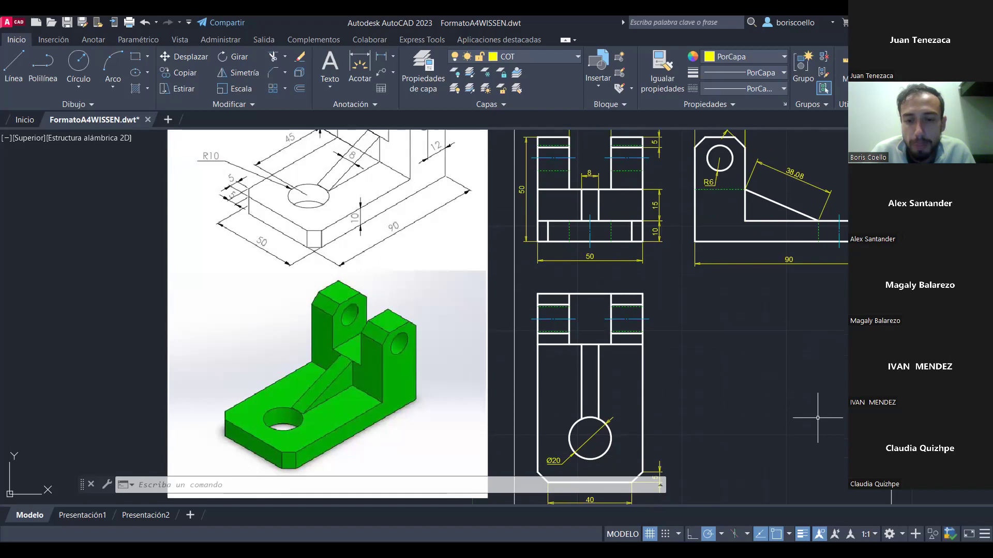
middle_click_drag(817, 418, 822, 393)
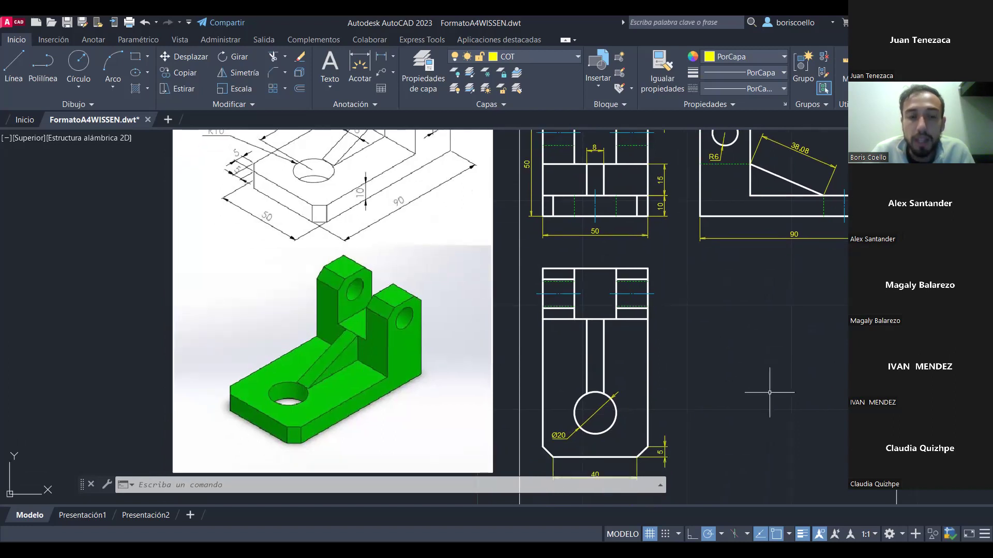
middle_click_drag(758, 406, 759, 379)
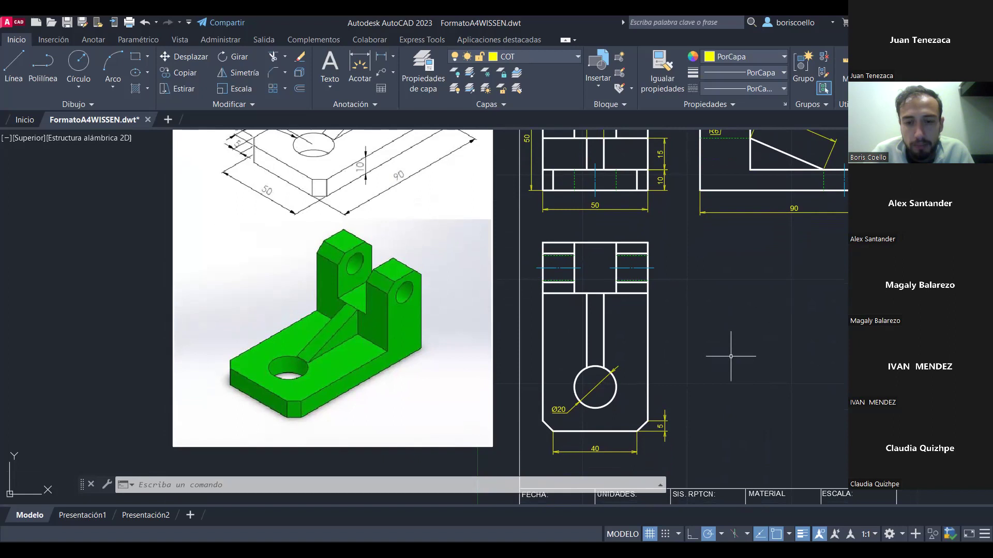
middle_click_drag(774, 328, 751, 369)
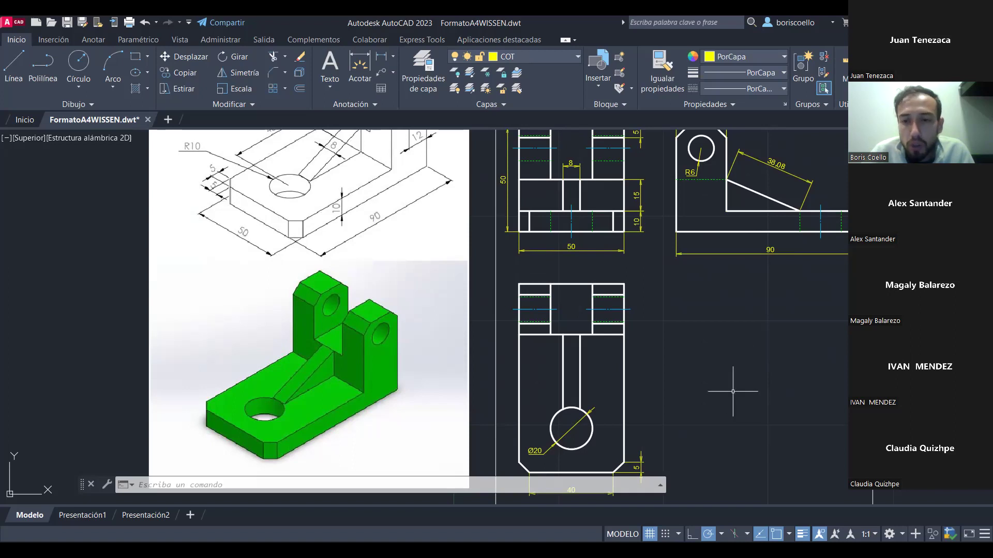
middle_click_drag(687, 416, 679, 388)
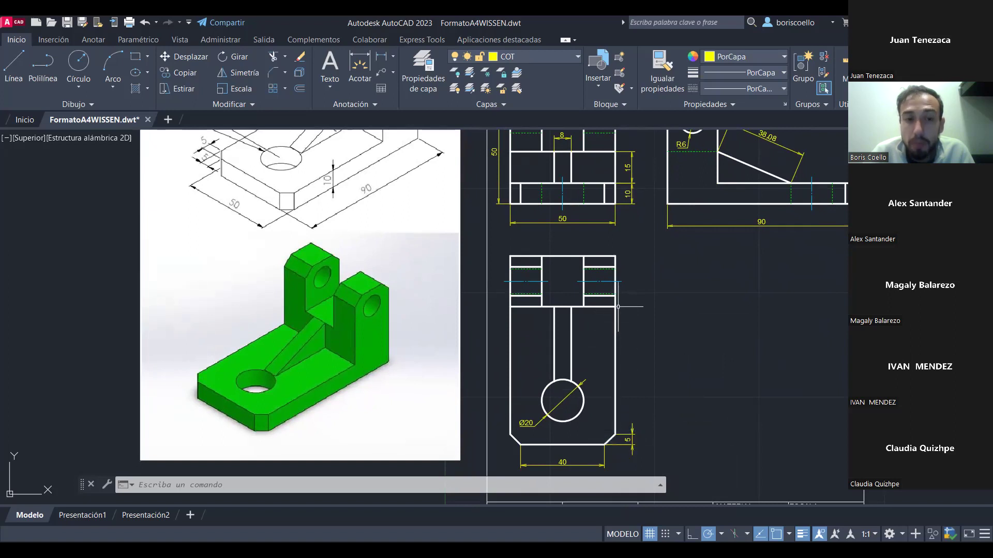
mouse_move(664, 306)
middle_mouse_down()
mouse_move(742, 342)
mouse_move(724, 306)
mouse_move(736, 310)
mouse_move(706, 309)
mouse_move(676, 357)
mouse_move(666, 308)
middle_mouse_up()
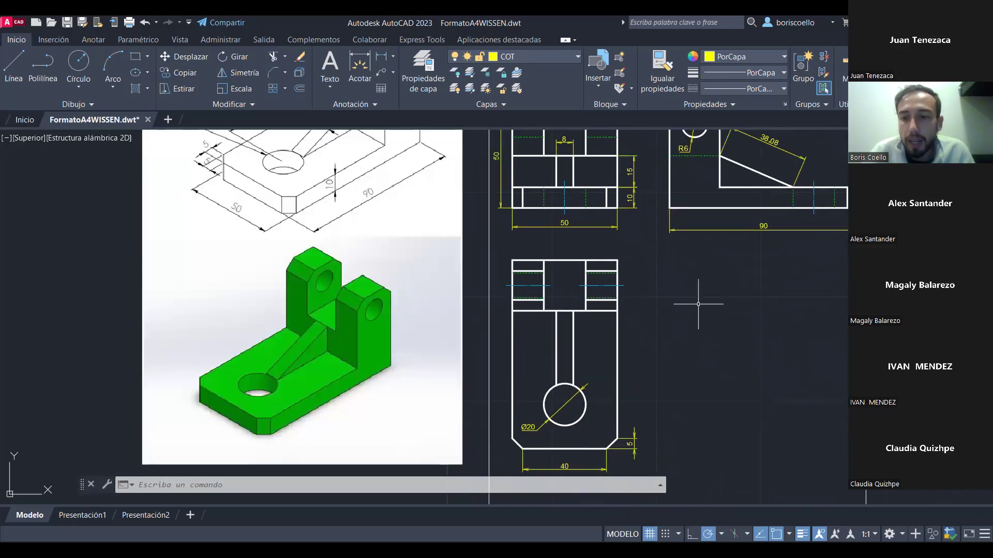
mouse_move(756, 231)
middle_mouse_down()
mouse_move(754, 244)
mouse_move(740, 219)
middle_mouse_up()
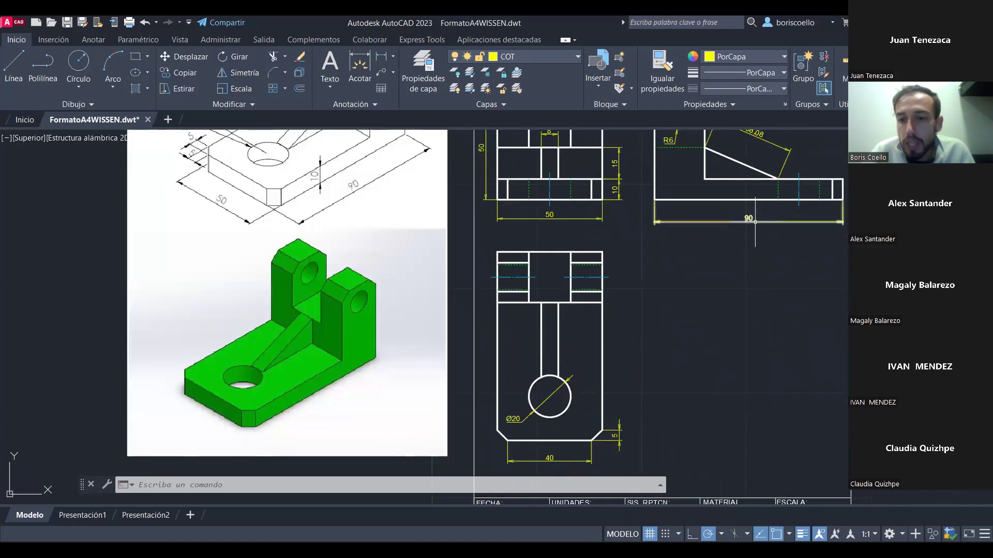
left_click(755, 221)
left_click(770, 286)
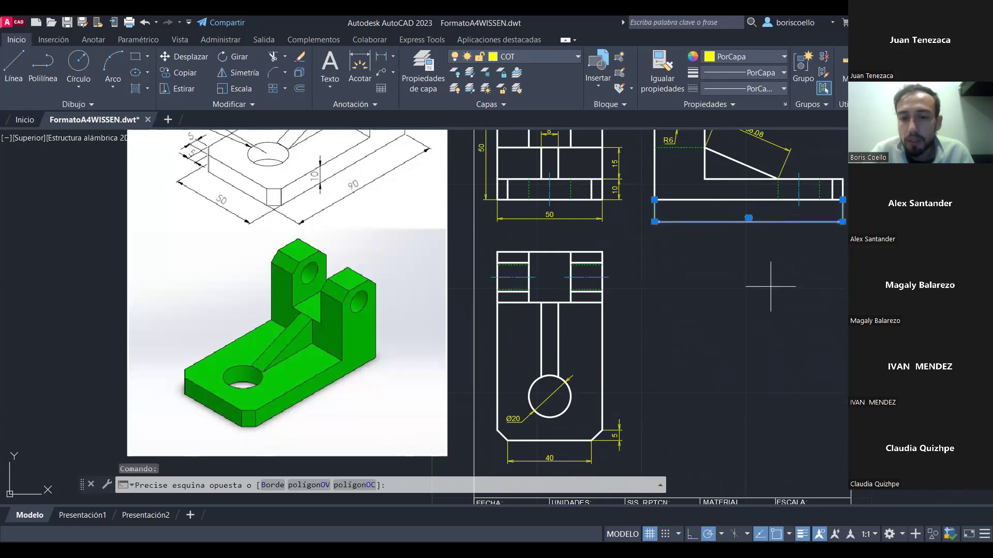
key("Escape")
key("Escape")
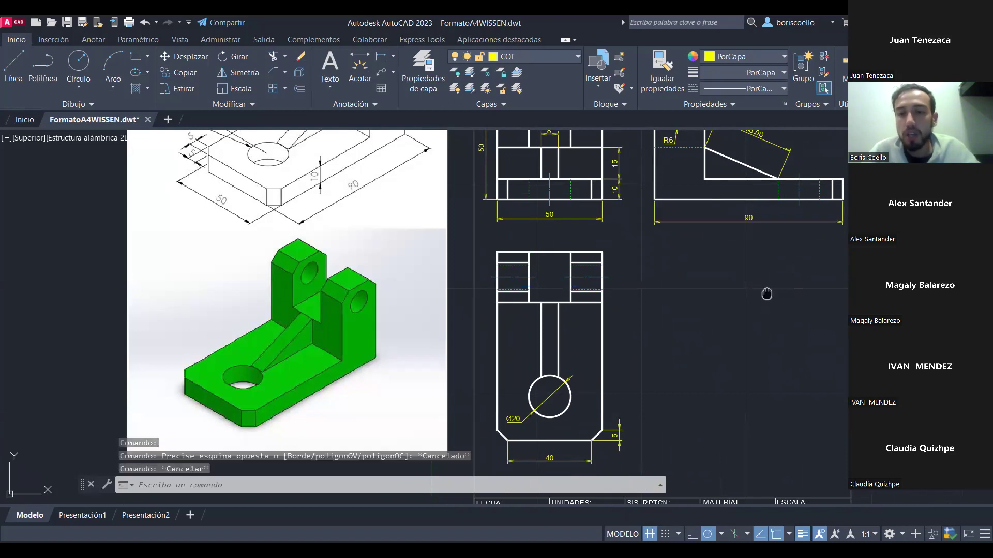
Examine the whole A4 sheet and the top view's area for missing or redundant dimensions
middle_click_drag(767, 292, 811, 430)
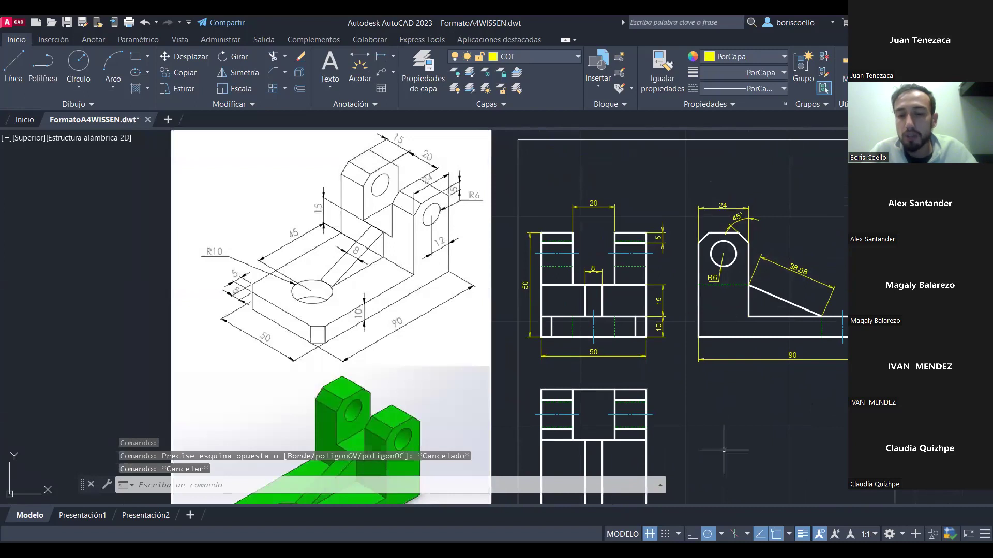
middle_click_drag(724, 451, 708, 325)
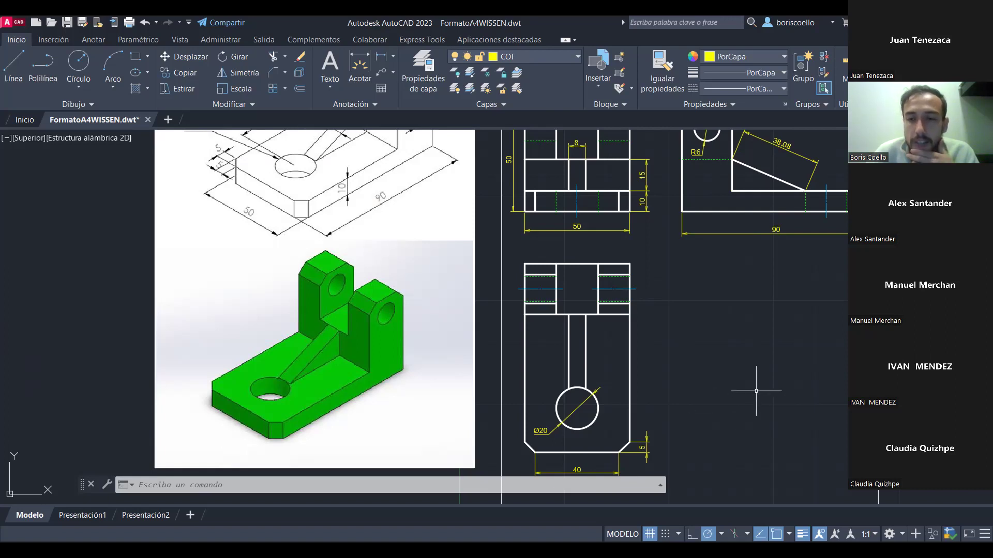
middle_click_drag(760, 389, 728, 401)
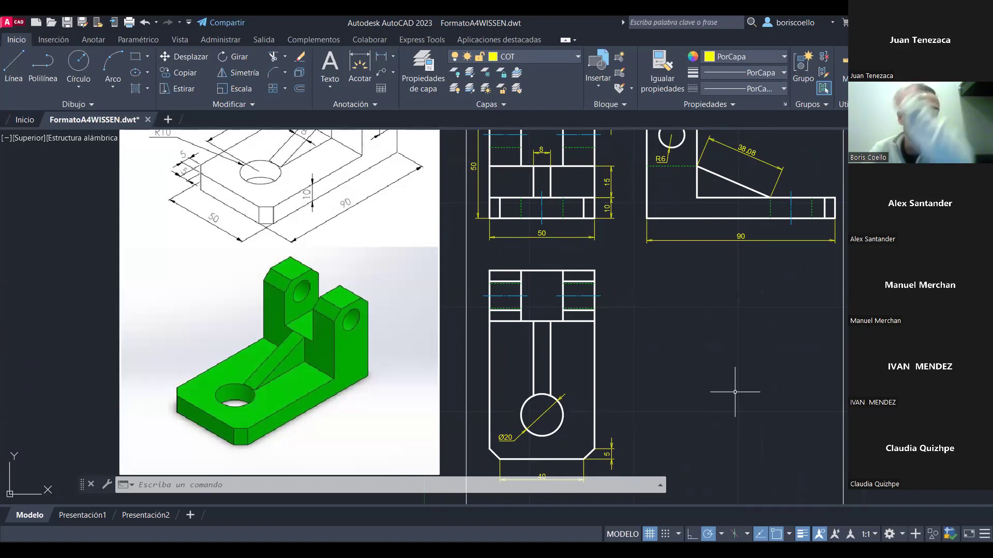
middle_click_drag(729, 387, 723, 397)
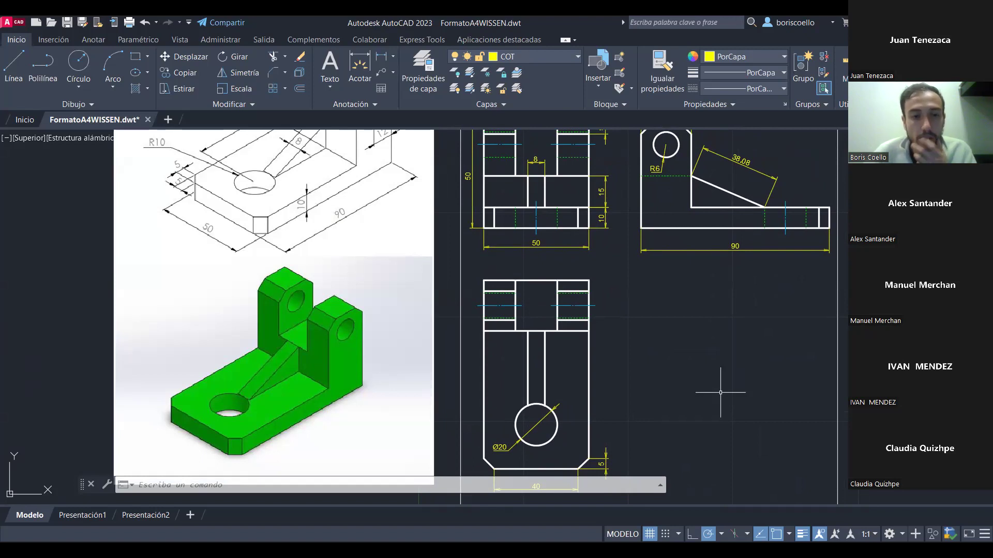
middle_click_drag(729, 356, 722, 367)
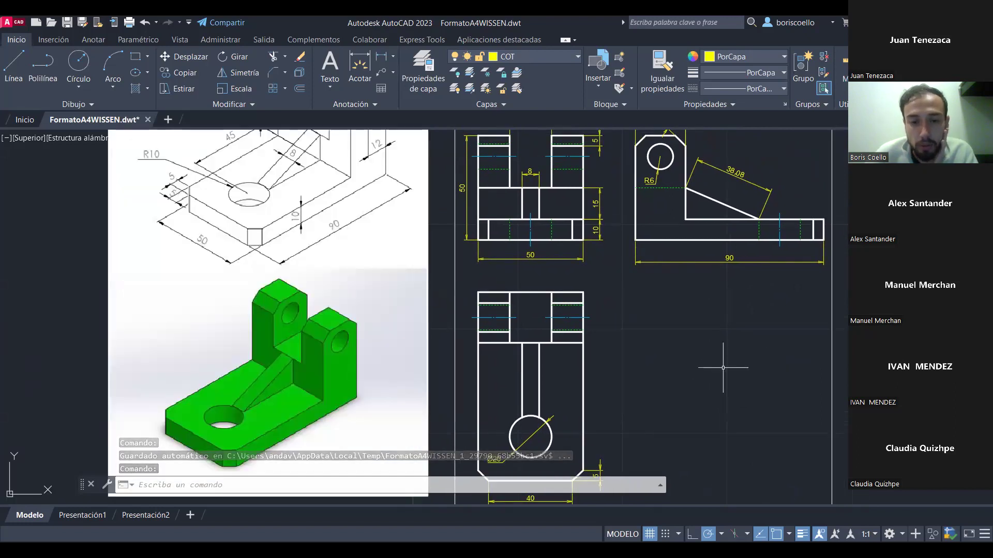
scroll(723, 367, "down", 2)
middle_click_drag(693, 354, 619, 331)
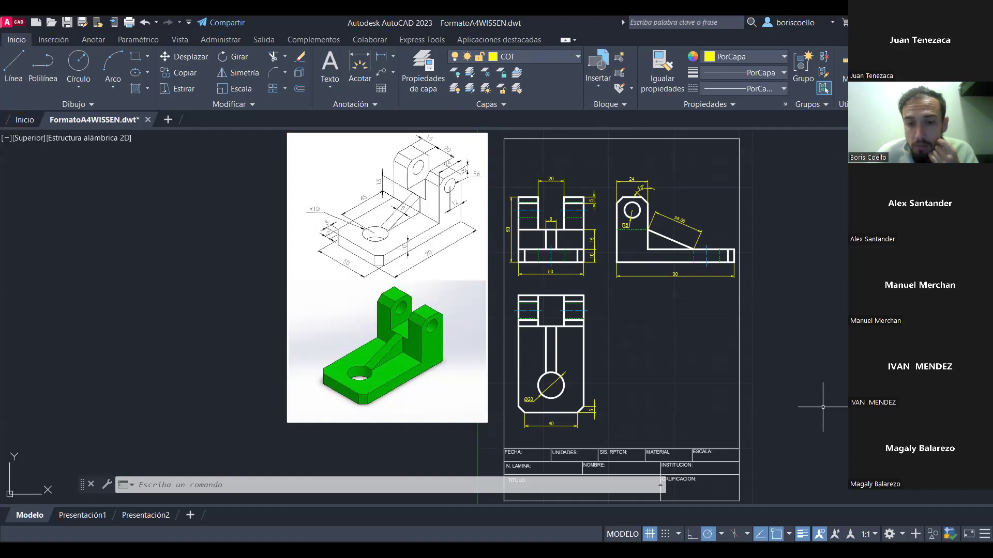
scroll(713, 402, "up", 2)
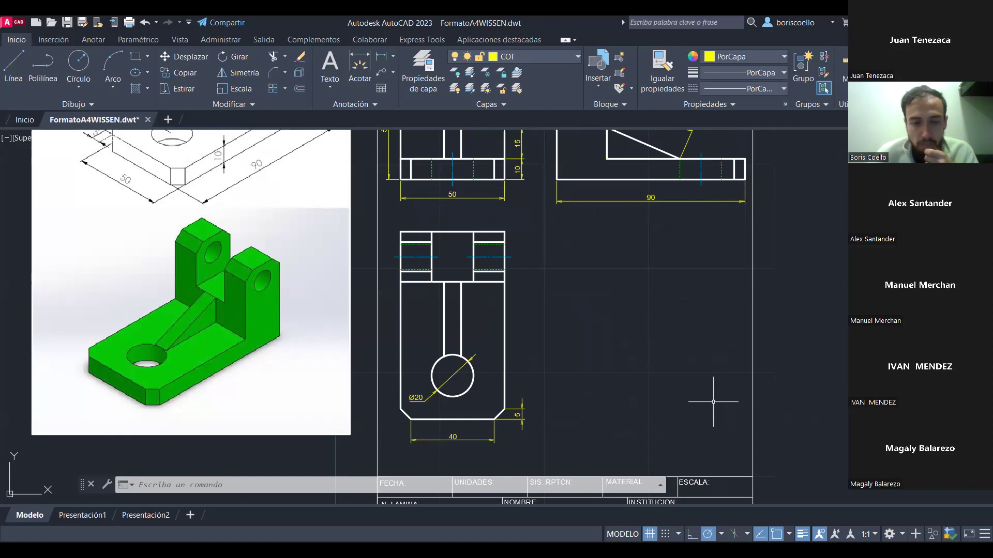
scroll(713, 401, "up", 2)
scroll(713, 402, "down", 2)
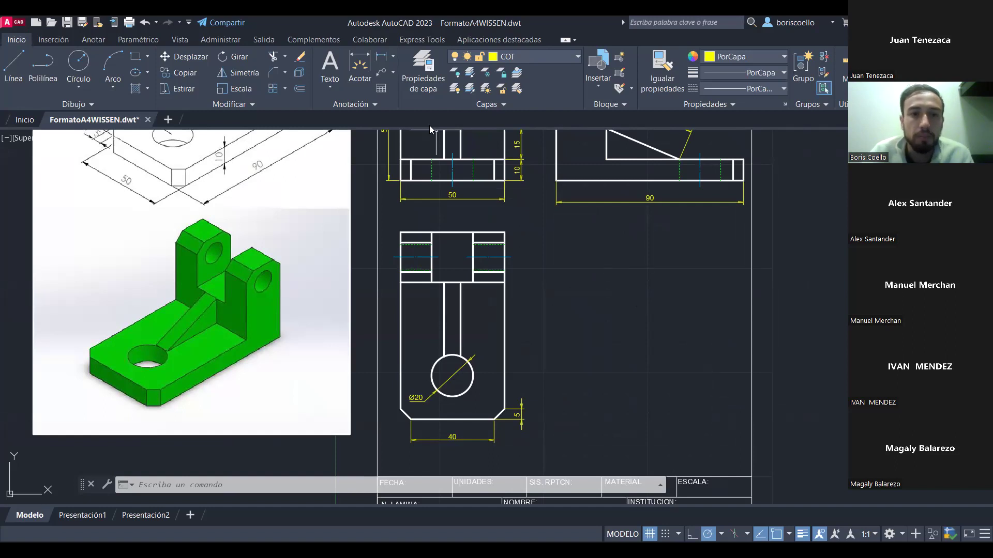
Try linear dimensions beside the top view for the bracket's full length and for the lugs' depth
left_click(381, 56)
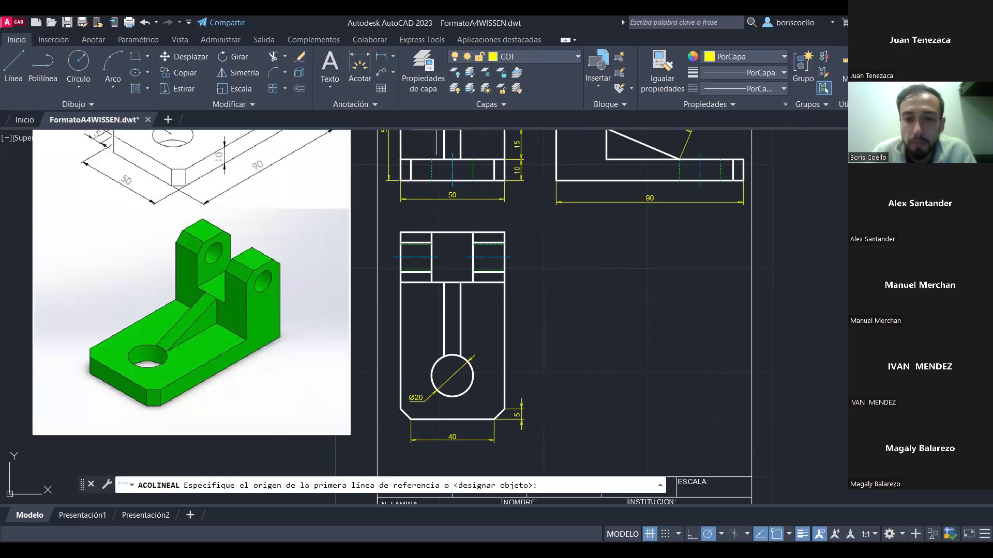
mouse_move(625, 267)
middle_mouse_down()
mouse_move(658, 186)
mouse_move(666, 399)
middle_mouse_up()
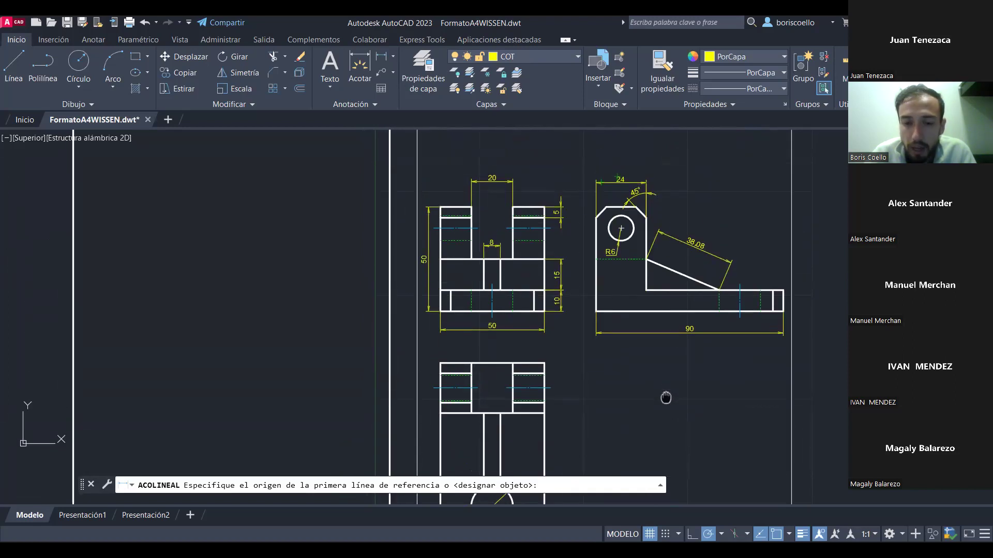
mouse_move(666, 398)
middle_mouse_down()
mouse_move(702, 292)
mouse_move(693, 277)
middle_mouse_up()
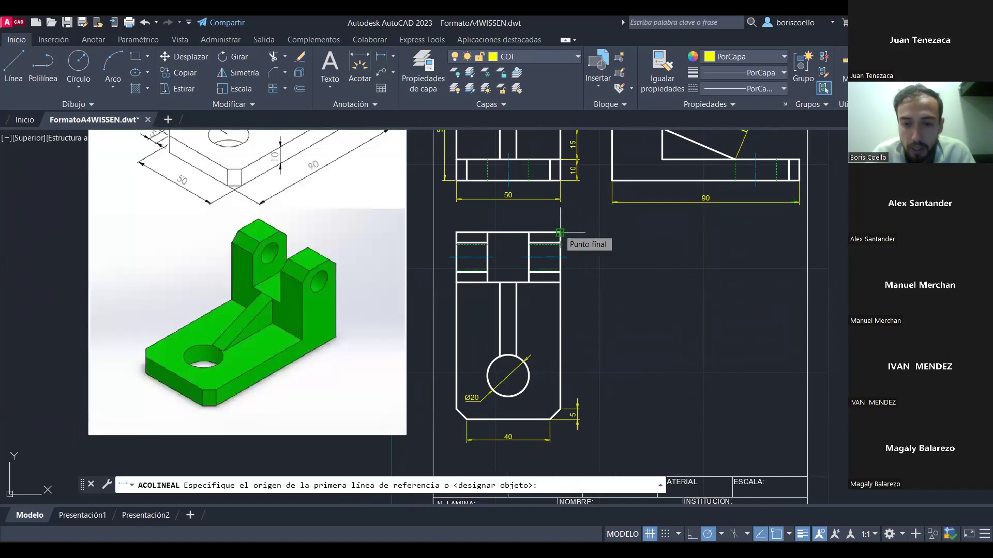
left_click(560, 233)
left_click(550, 419)
key("Escape")
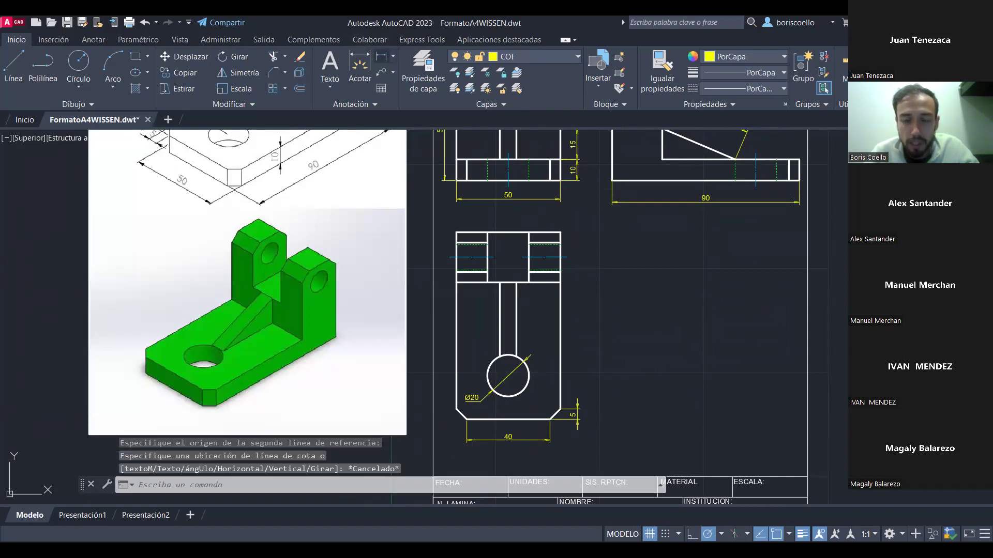
left_click(381, 56)
left_click(560, 232)
left_click(560, 282)
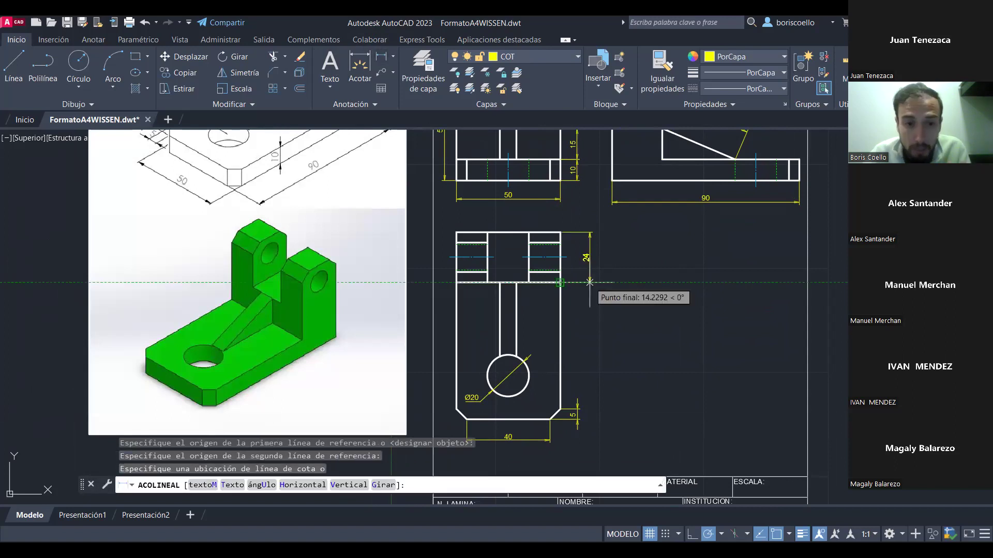
key("Escape")
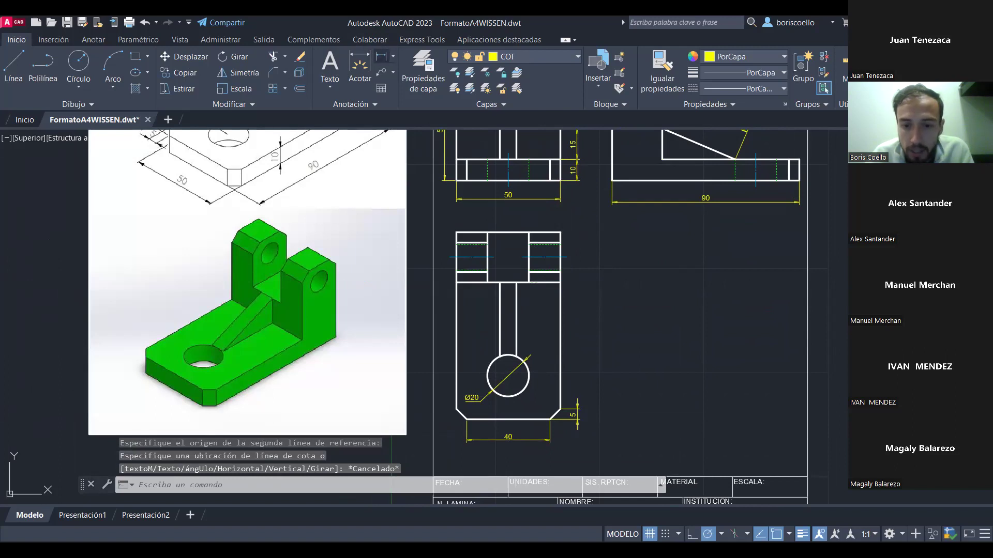
Try linear dimensions beside the top view from the lugs' front edge to the base's lower edge and to the chamfer's upper corner
left_click(381, 57)
left_click(560, 282)
left_click(549, 419)
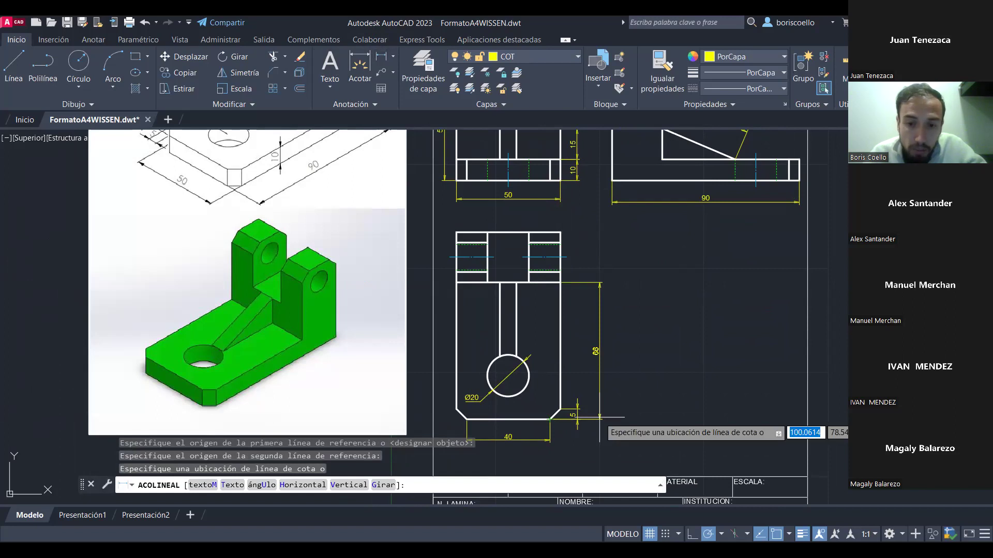
key("Escape")
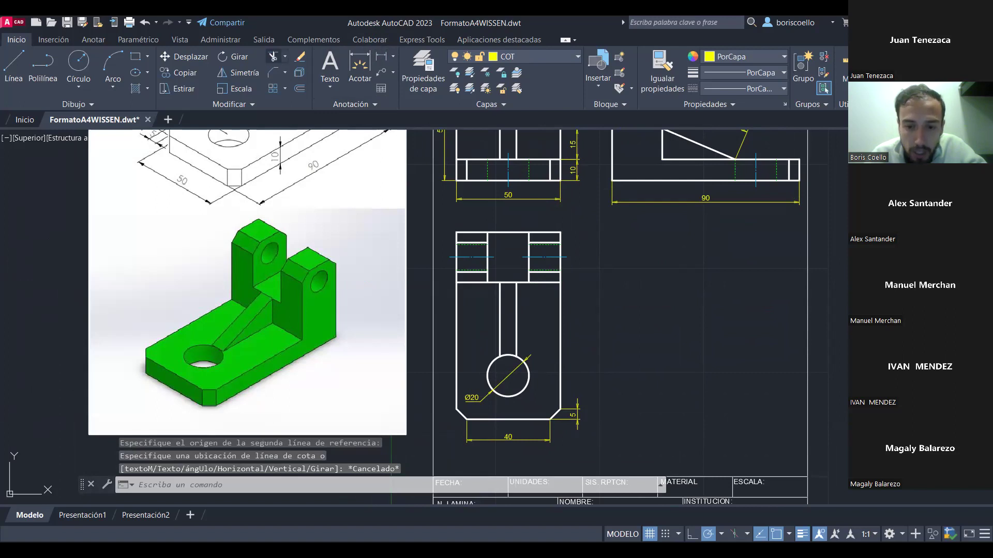
left_click(381, 57)
left_click(561, 283)
left_click(561, 409)
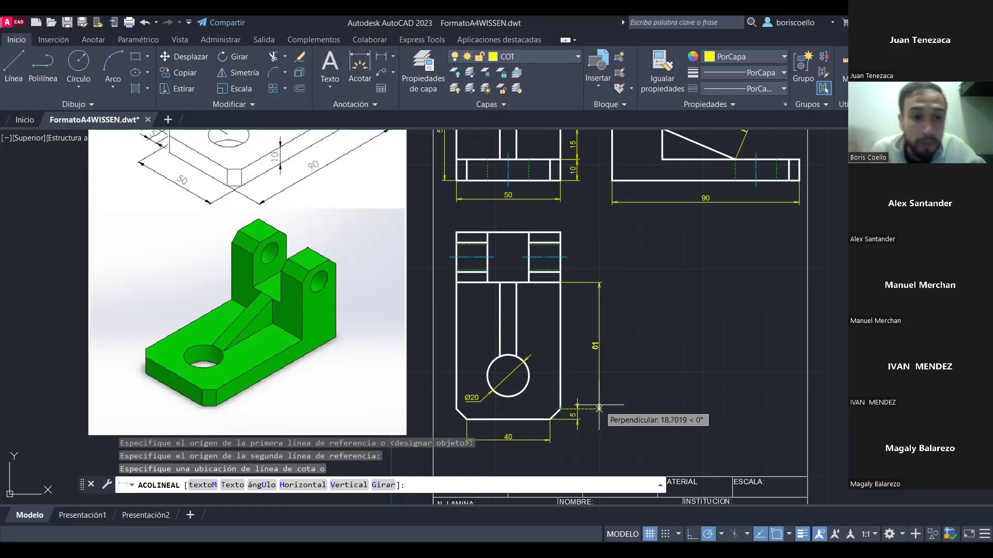
key("Escape")
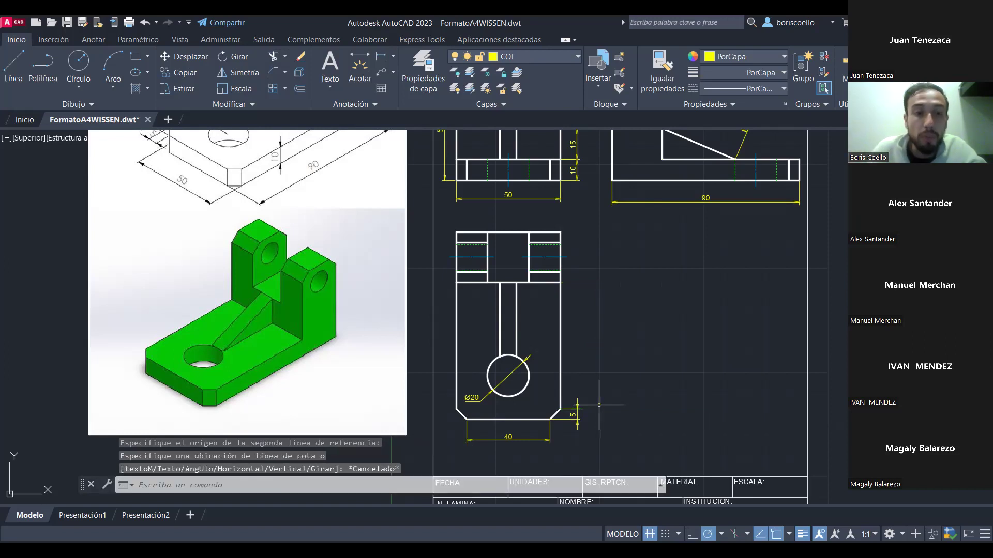
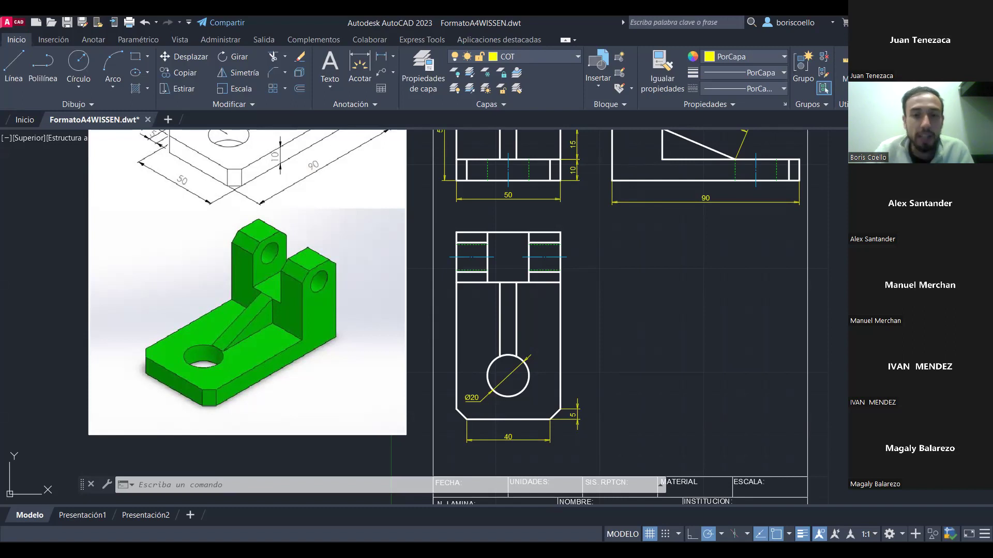
Try a vertical linear dimension in the top view from the base hole's centre to the base's lower edge
middle_click_drag(685, 309, 671, 344)
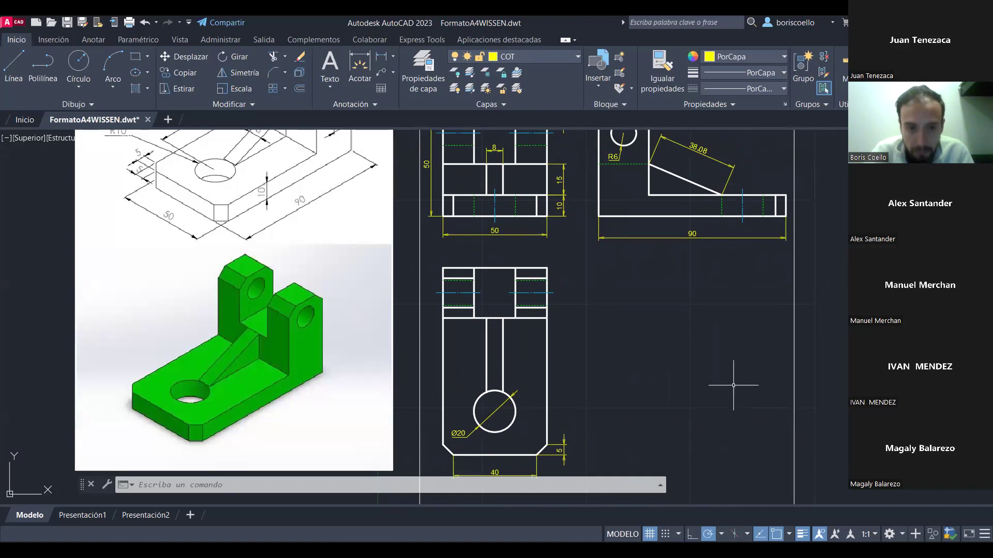
middle_click_drag(733, 385, 737, 405)
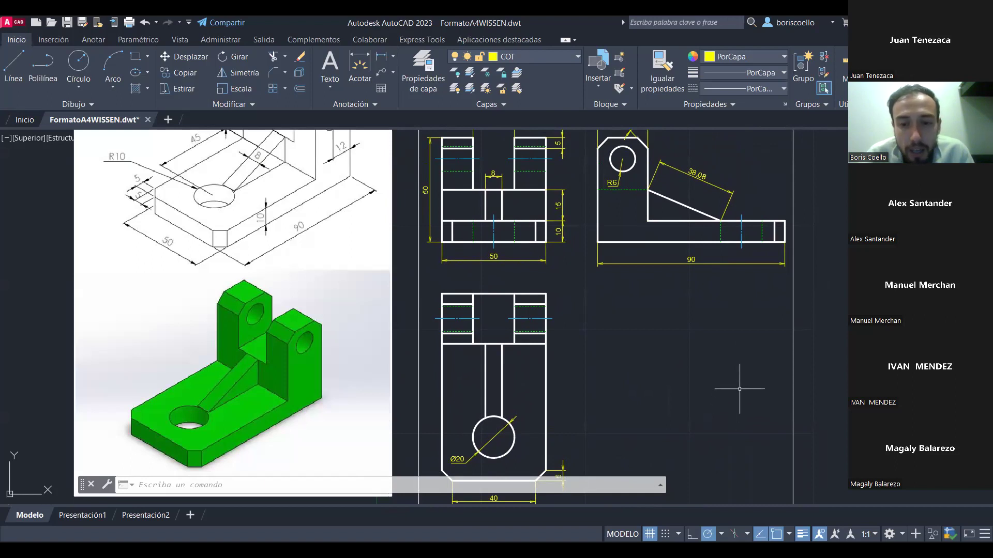
middle_click_drag(574, 420, 603, 369)
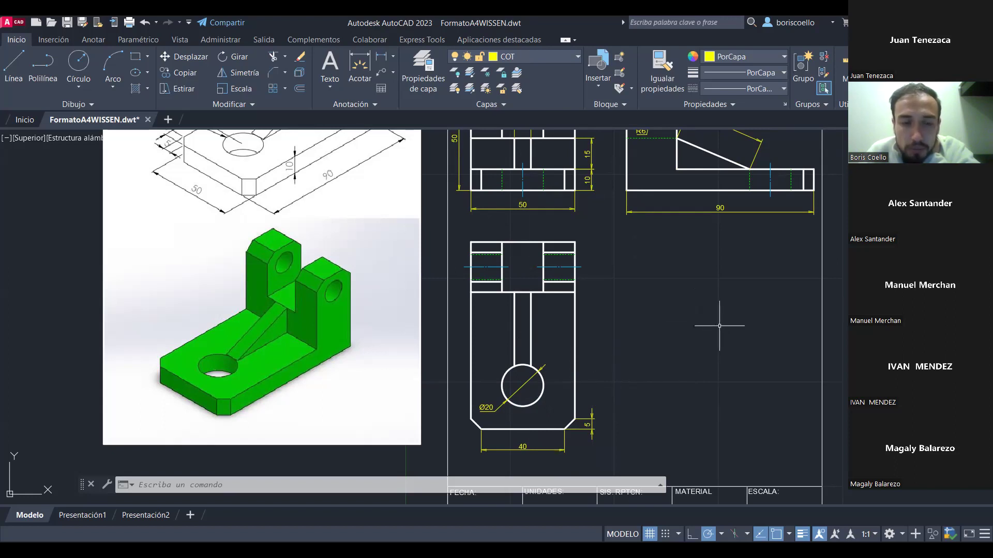
left_click(382, 57)
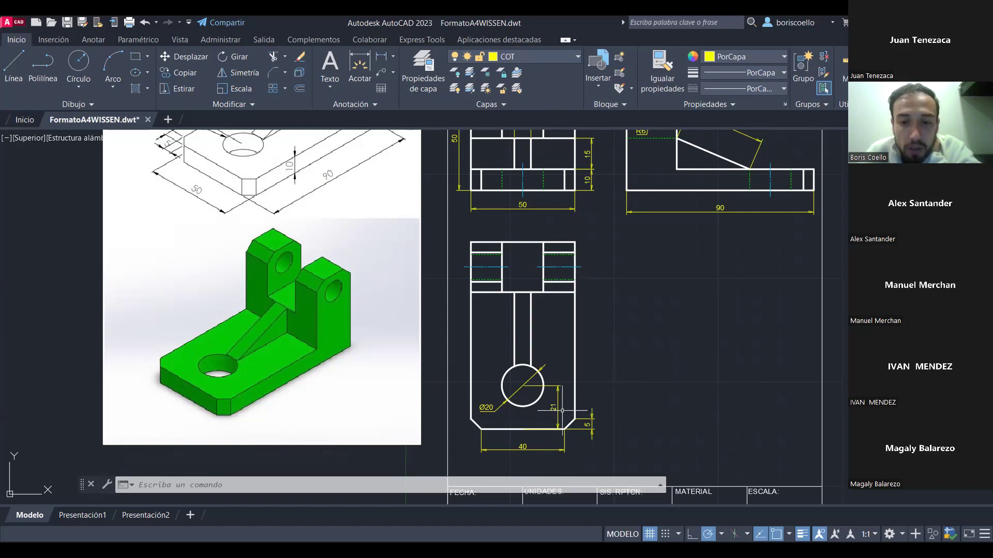
scroll(540, 408, "up", 2)
scroll(543, 439, "up", 4)
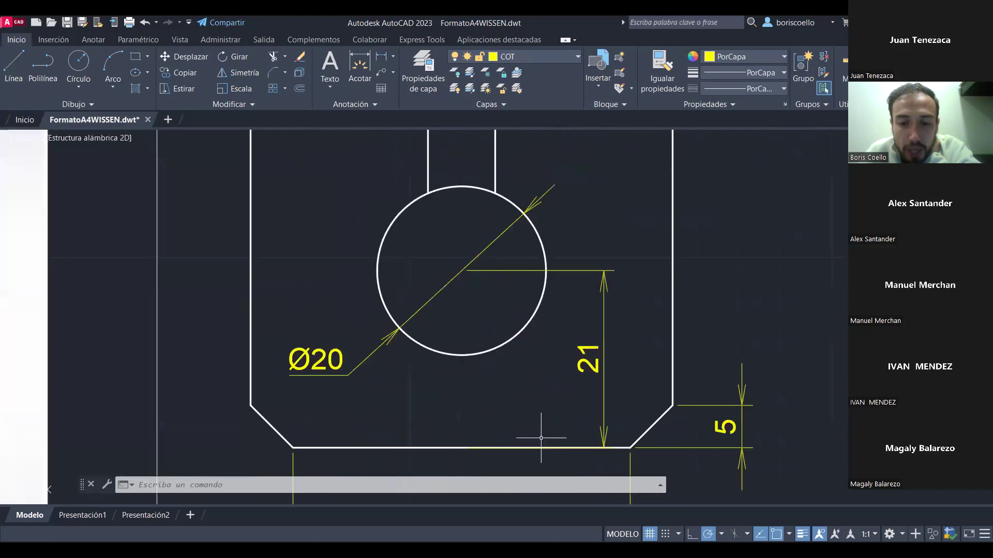
left_click(509, 448)
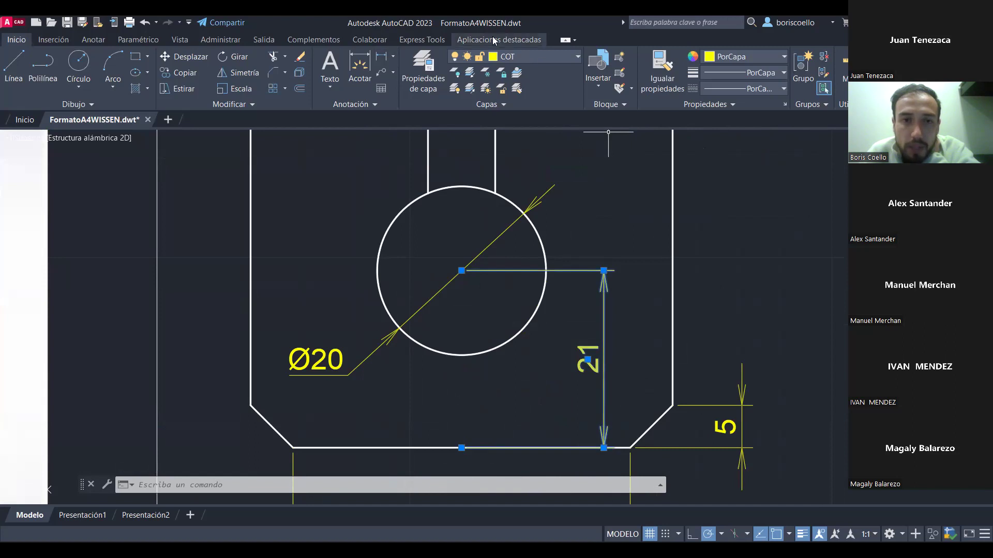
key("ctrl+z")
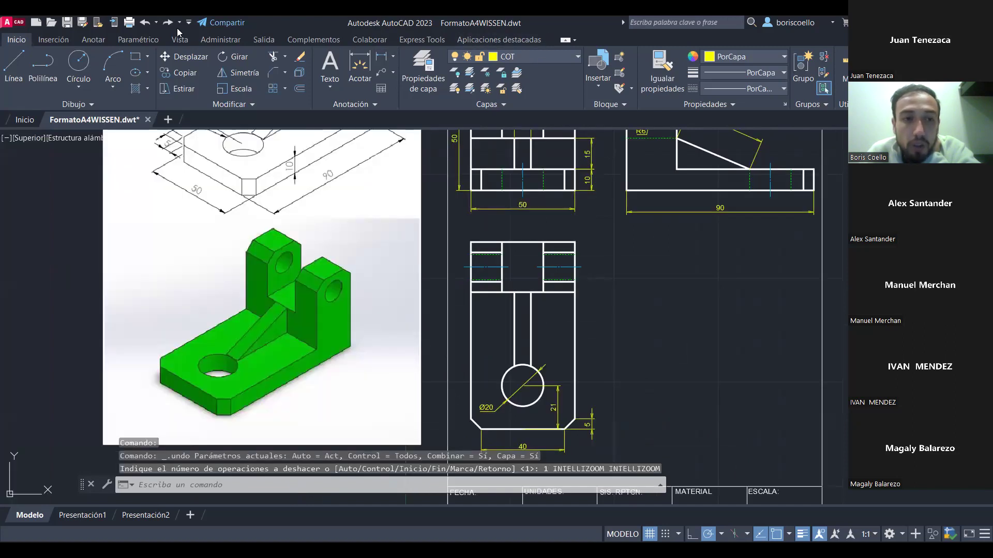
left_click(145, 22)
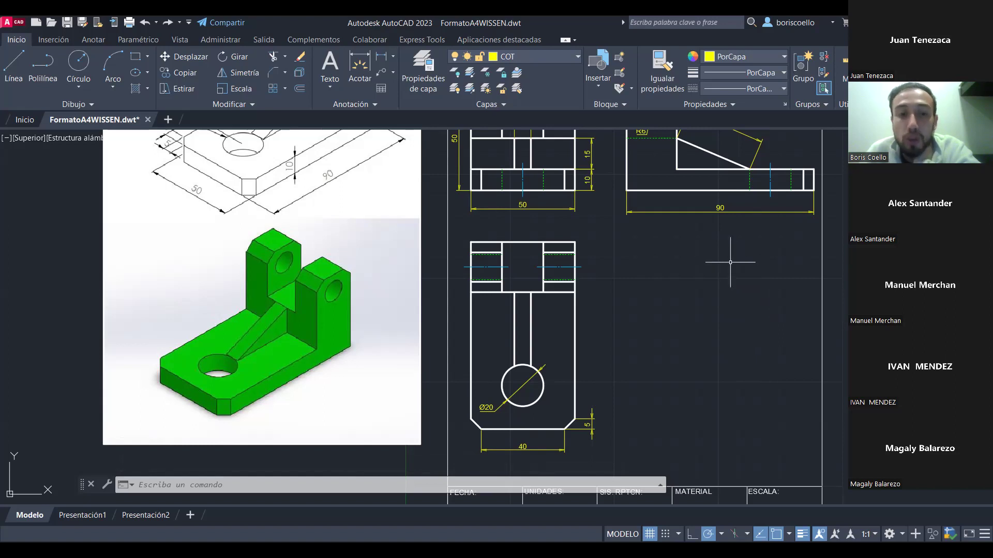
left_click(389, 54)
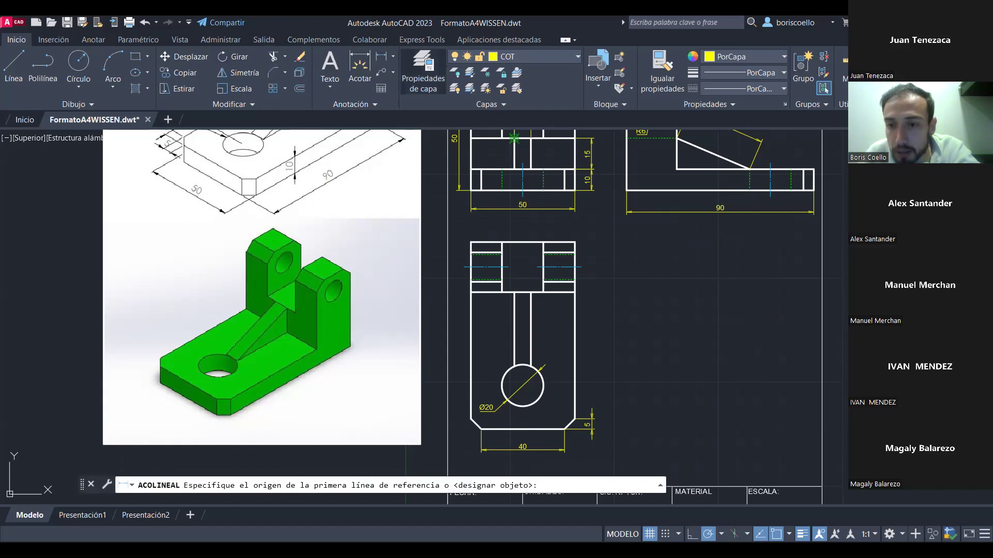
left_click(514, 138)
left_click(581, 133)
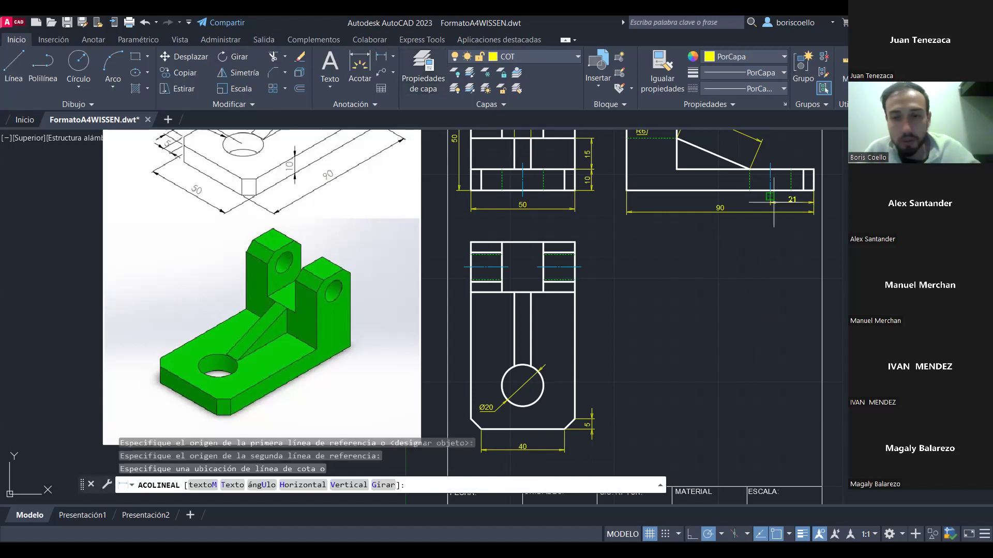
key("Escape")
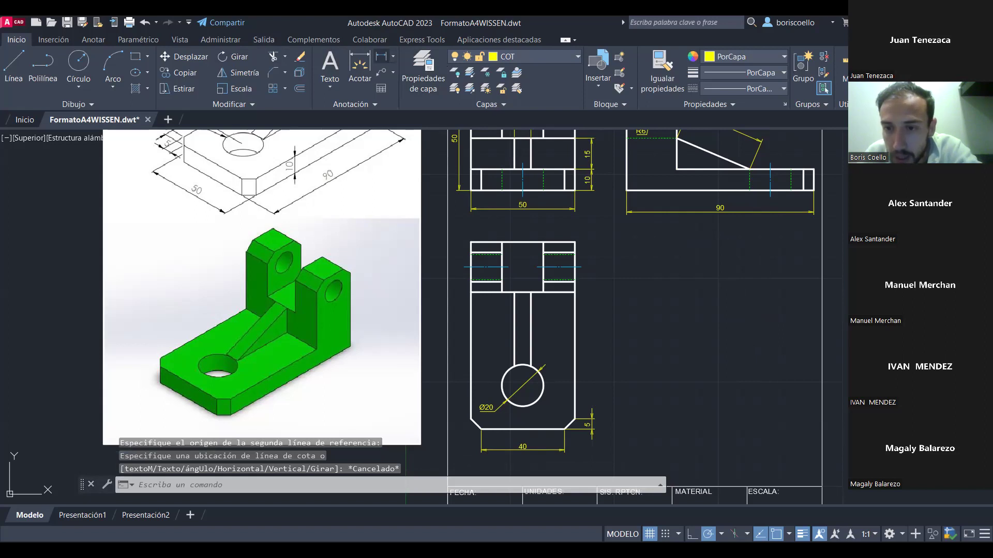
Dimension the distance from the base hole's axis to the base's end in the side view, placing it just above the overall length dimension
left_click(381, 56)
left_click(770, 196)
left_click(813, 190)
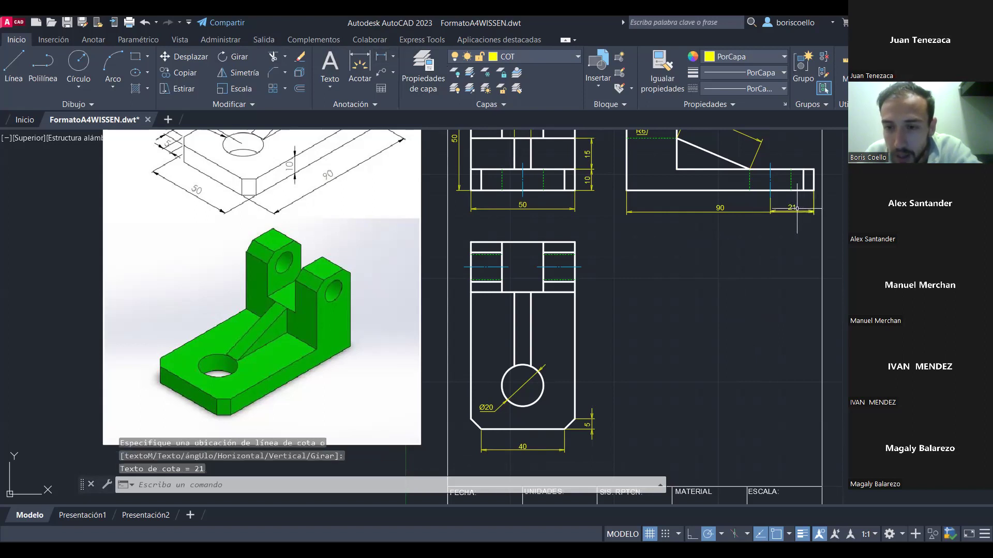
left_click(789, 212)
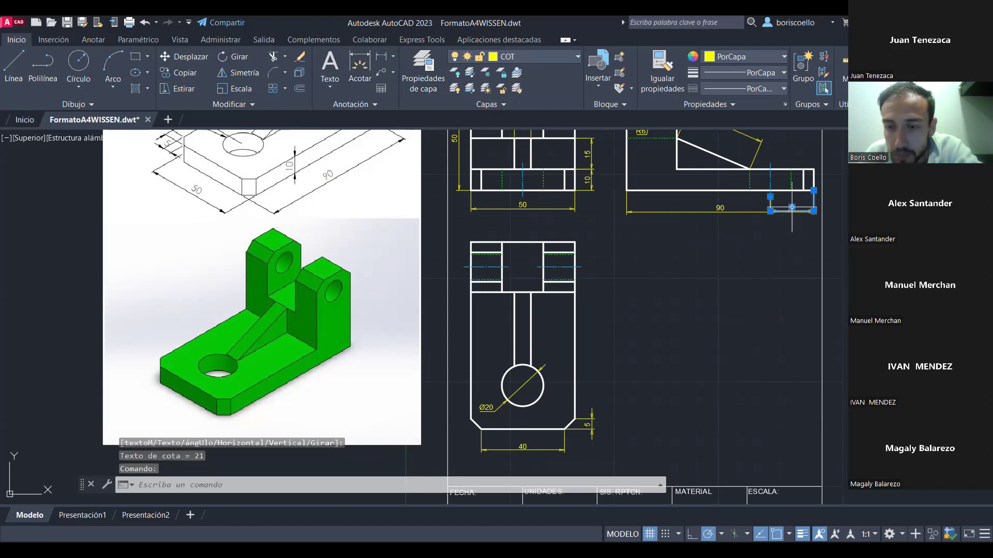
left_click(792, 207)
left_click(792, 202)
left_click(797, 232)
key("Escape")
key("Escape")
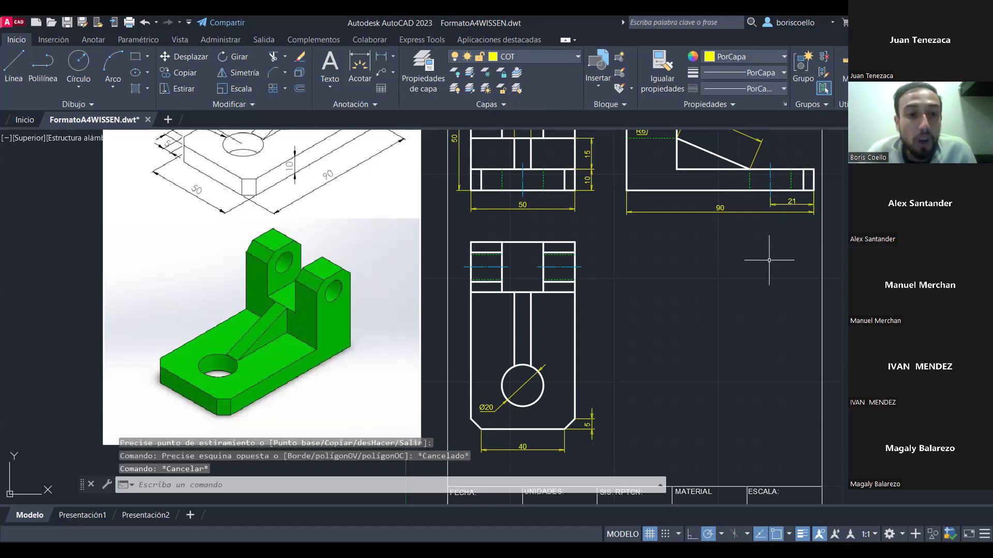
Examine the side view's new hole location dimension and check the three views against the isometric reference
scroll(769, 260, "up", 2)
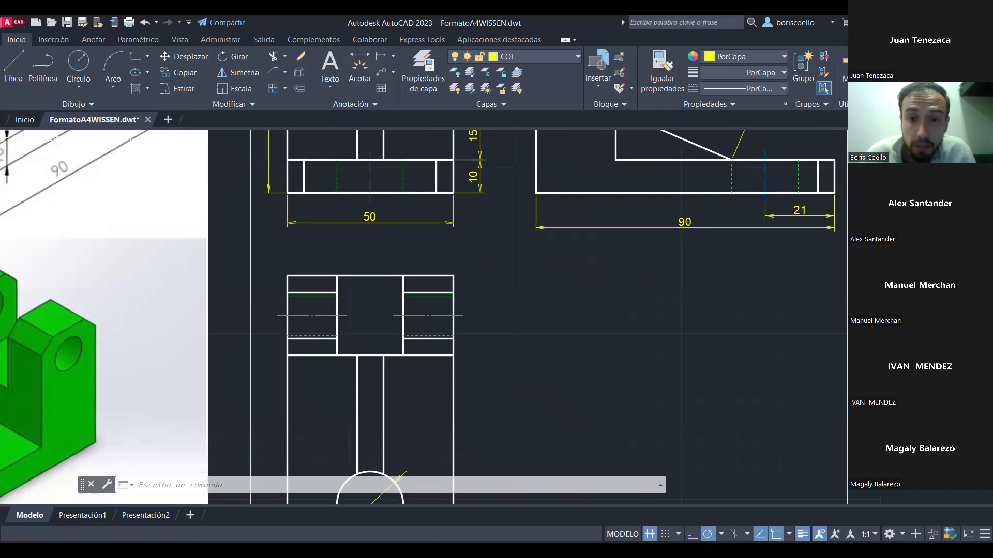
scroll(631, 269, "down", 2)
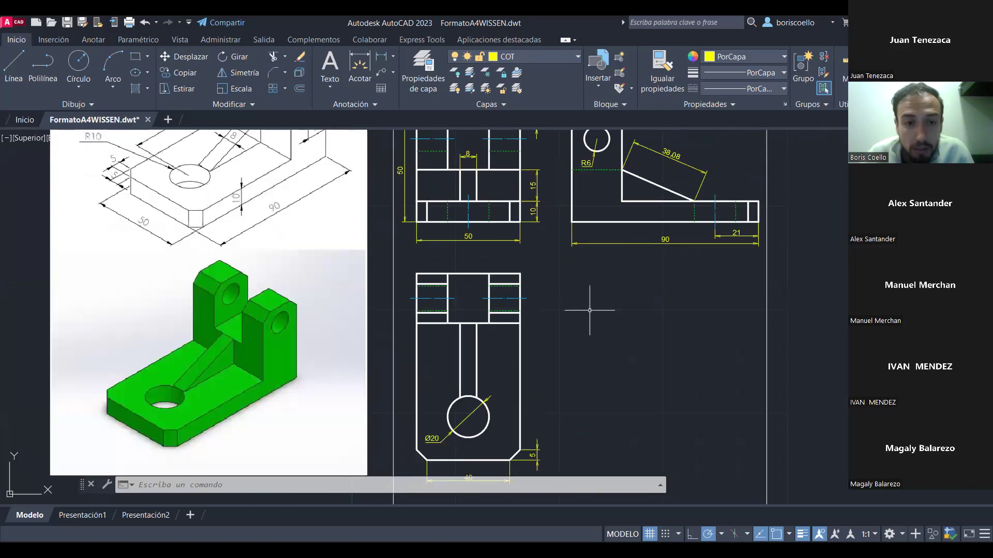
middle_click_drag(589, 310, 596, 282)
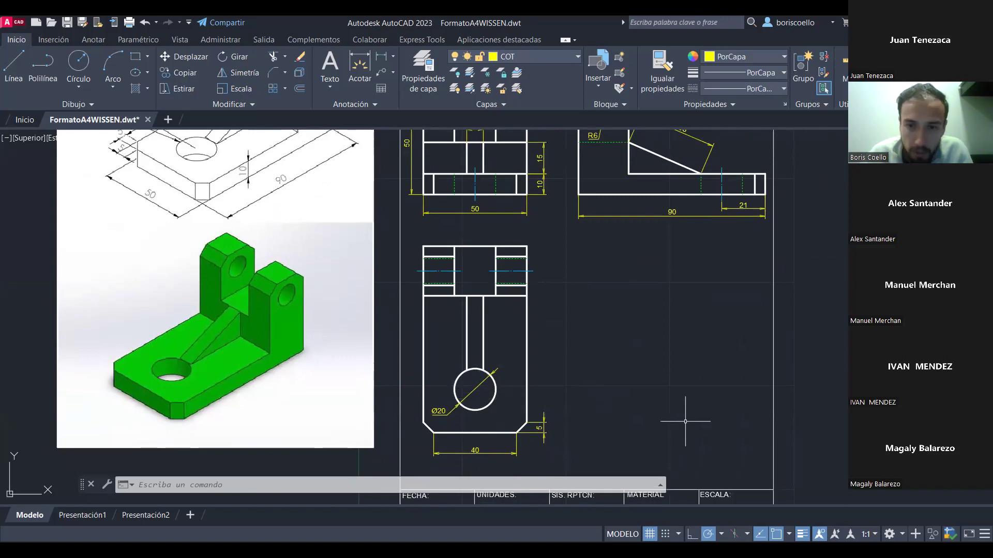
middle_click_drag(650, 311, 615, 399)
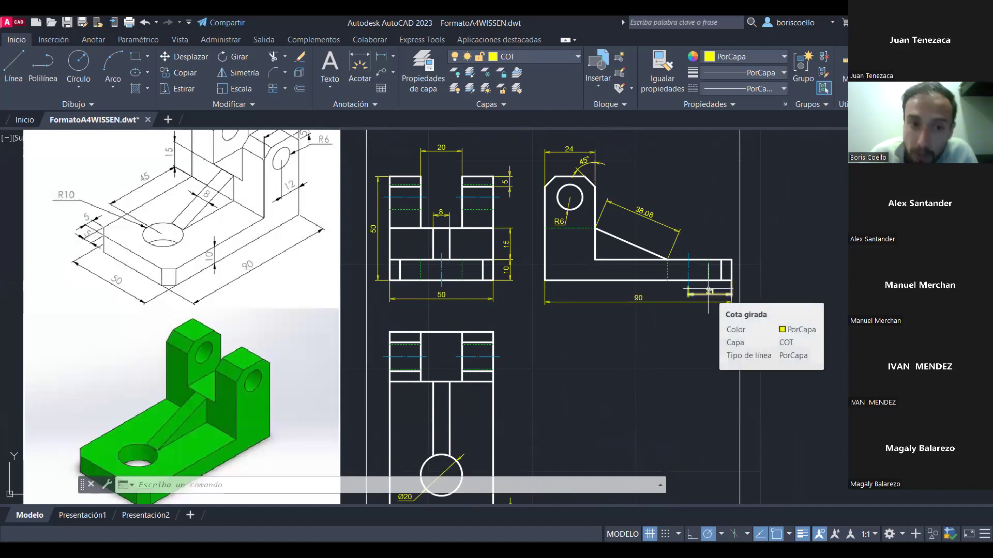
scroll(697, 283, "up", 4)
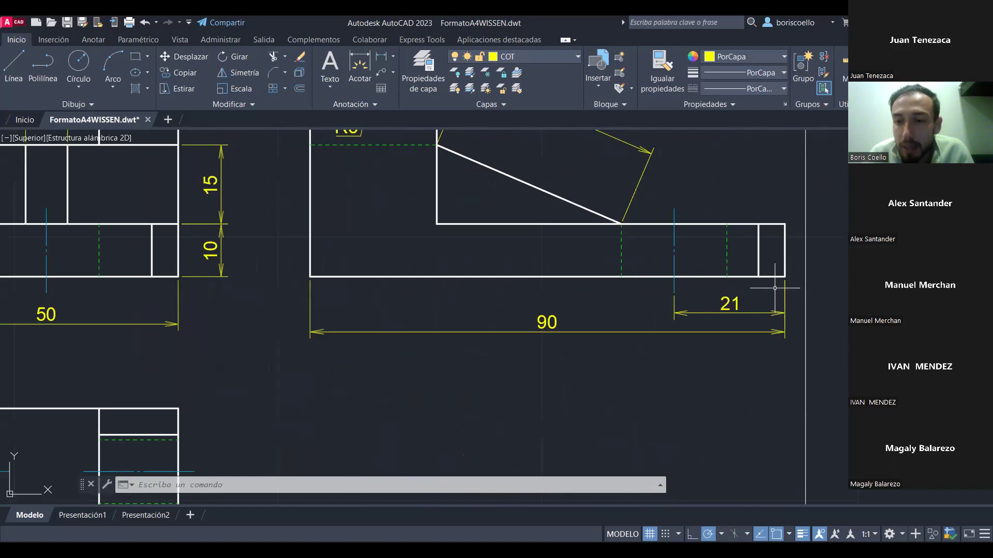
scroll(775, 288, "up", 2)
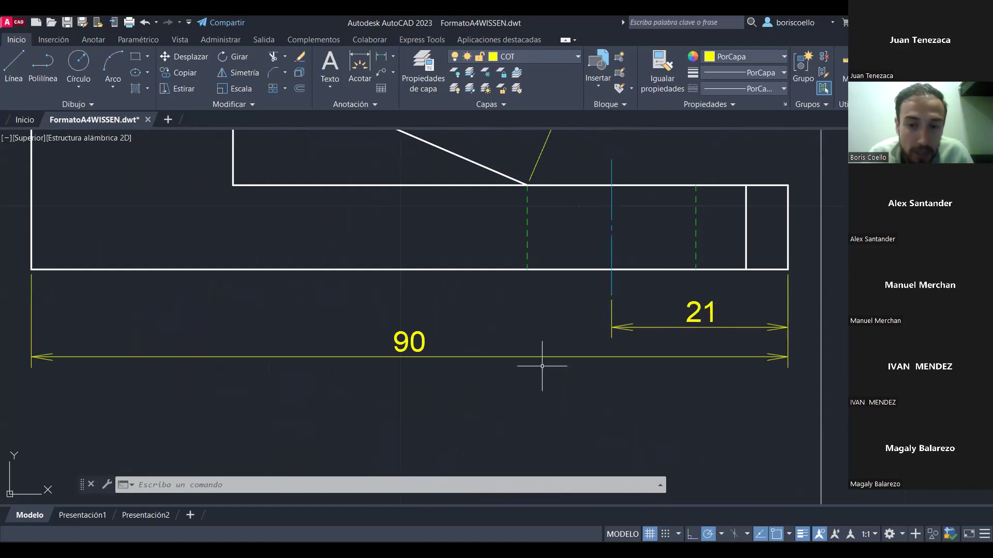
scroll(542, 366, "down", 2)
scroll(542, 366, "down", 2)
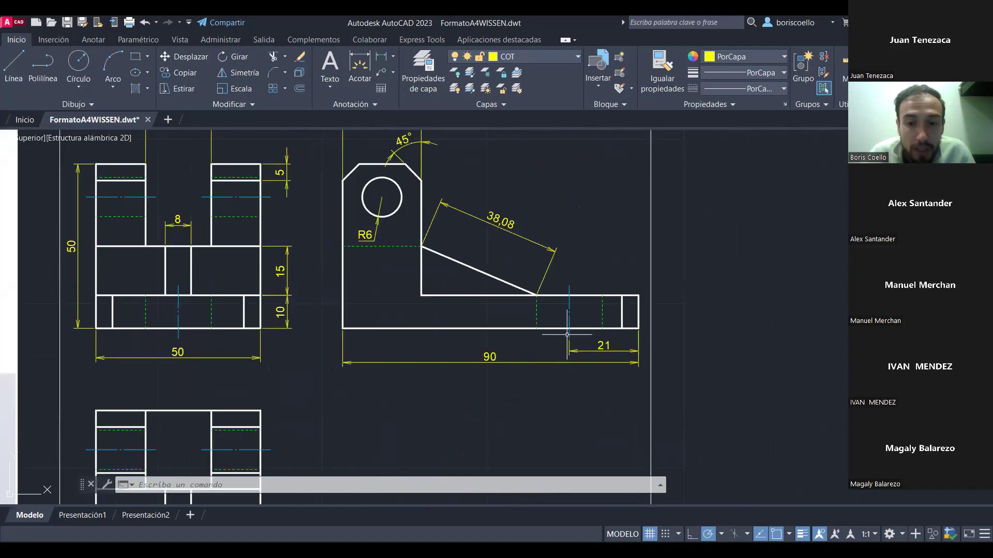
mouse_move(549, 406)
middle_mouse_down()
mouse_move(594, 381)
mouse_move(729, 380)
mouse_move(897, 341)
middle_mouse_up()
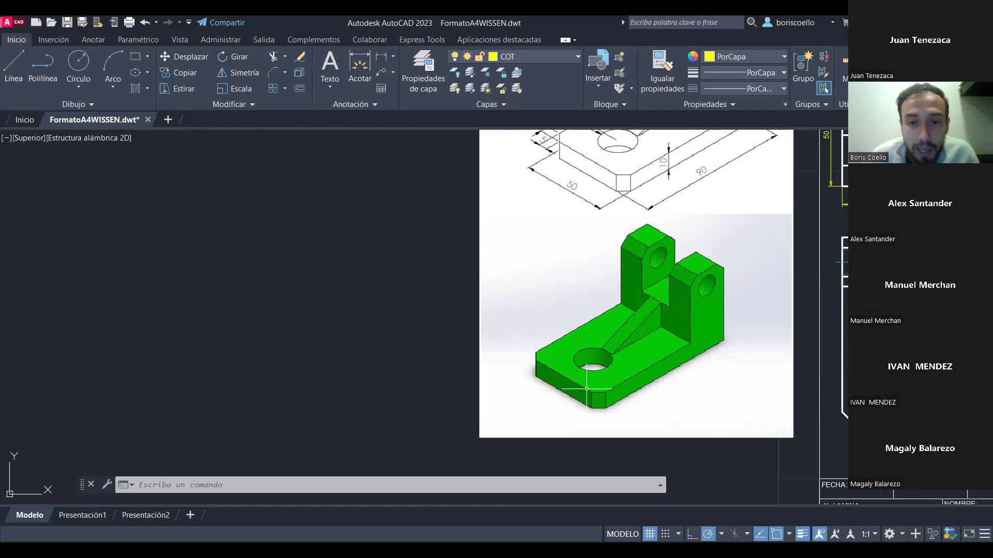
middle_click_drag(697, 378, 242, 389)
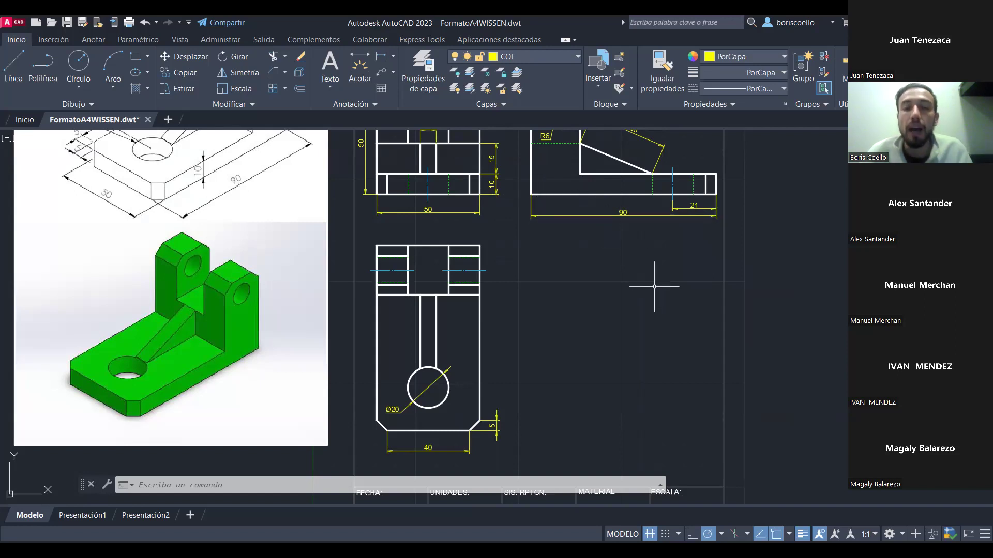
scroll(654, 286, "down", 2)
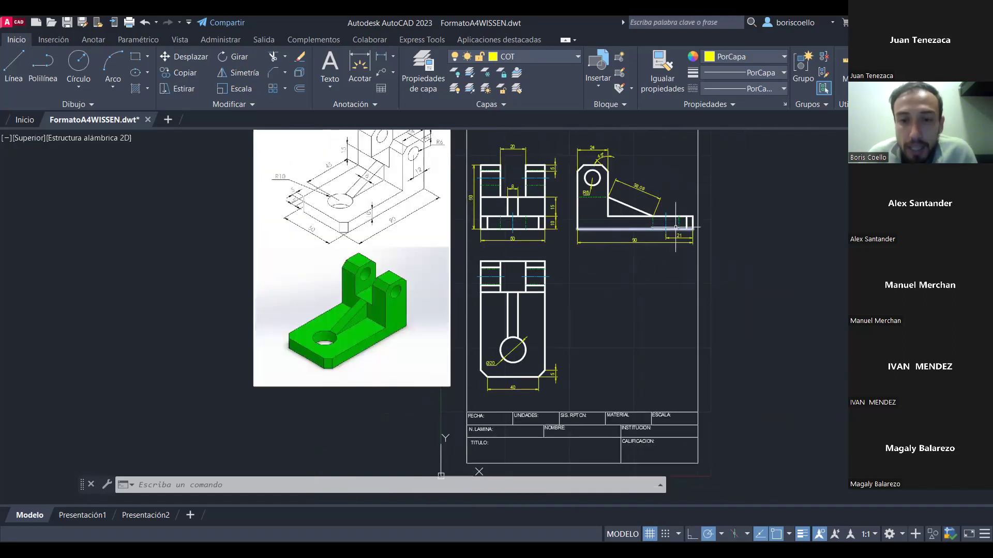
scroll(552, 185, "up", 4)
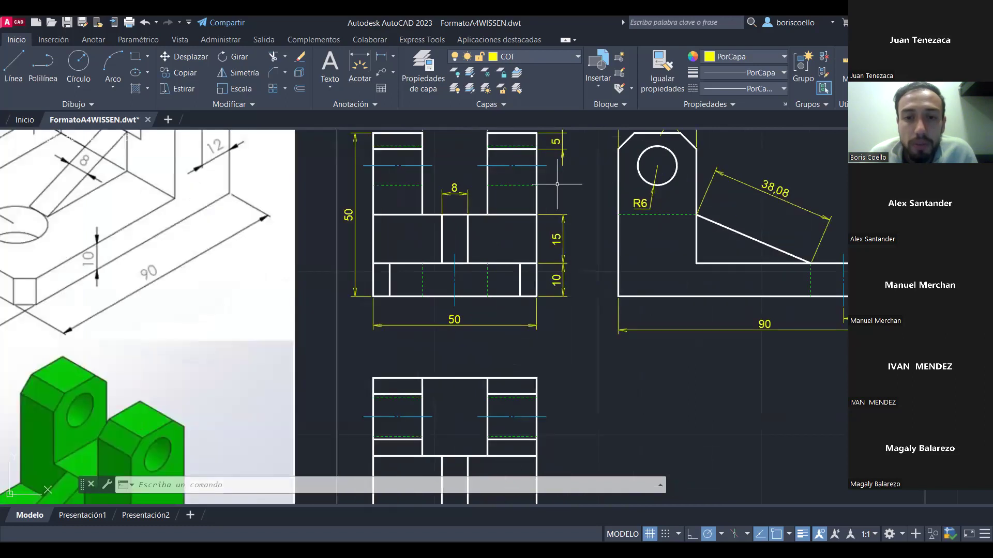
Try a vertical linear dimension beside the front view from the lug's top edge to its hole's axis
middle_click_drag(557, 184, 650, 265)
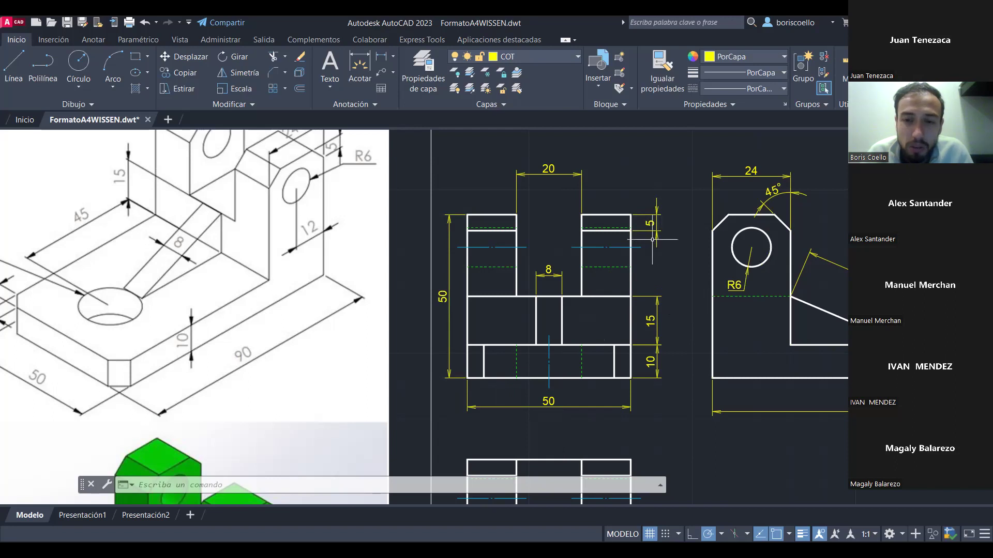
left_click(381, 57)
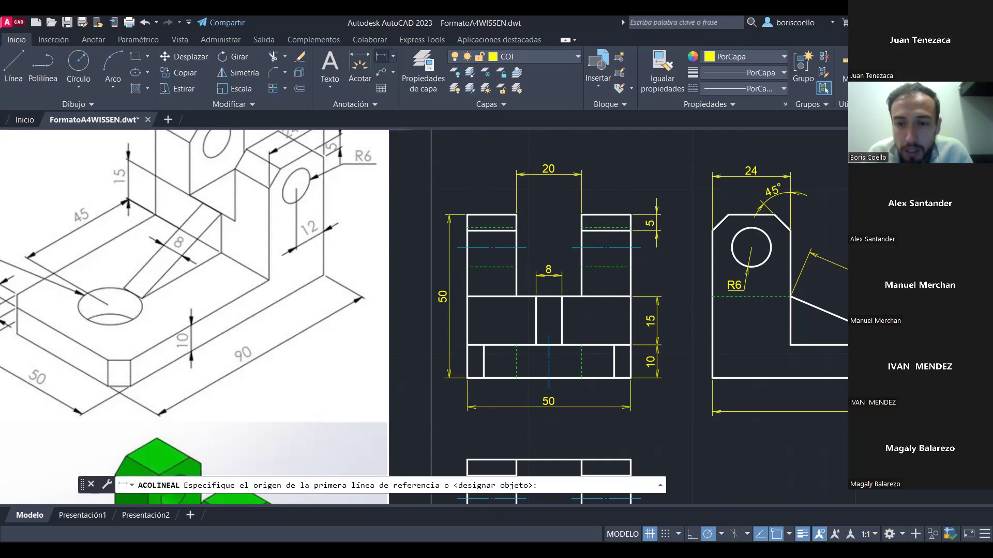
left_click(630, 215)
left_click(631, 247)
left_click(680, 264)
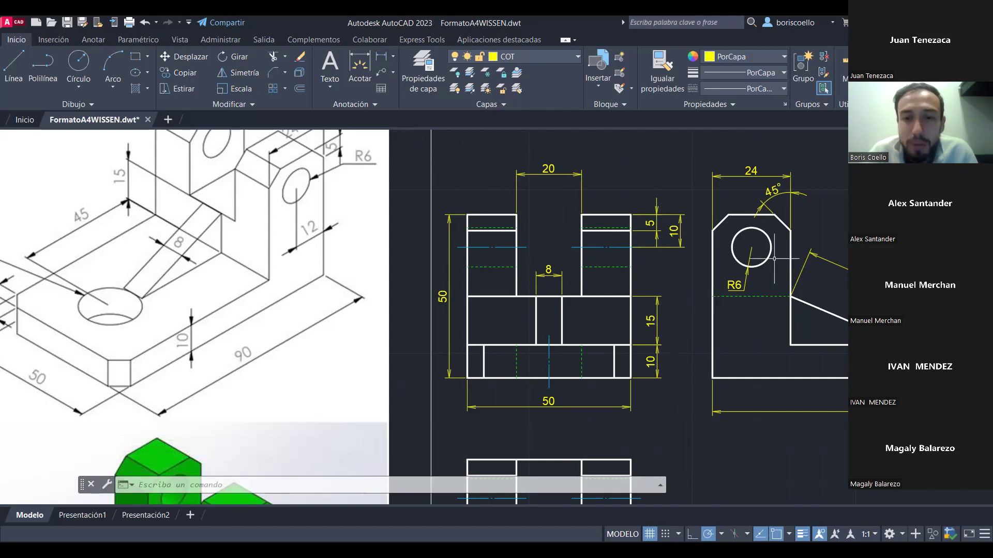
left_click(679, 227)
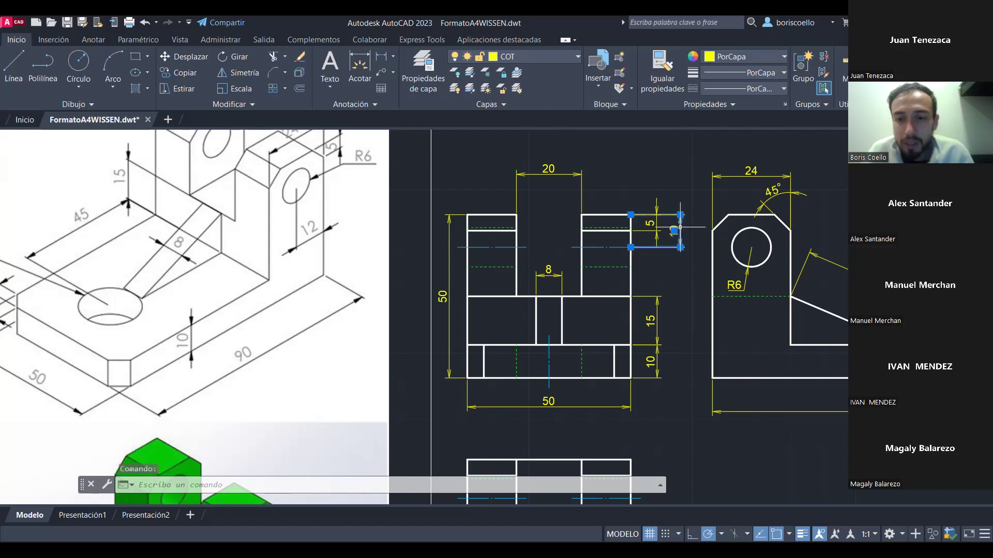
key("Delete")
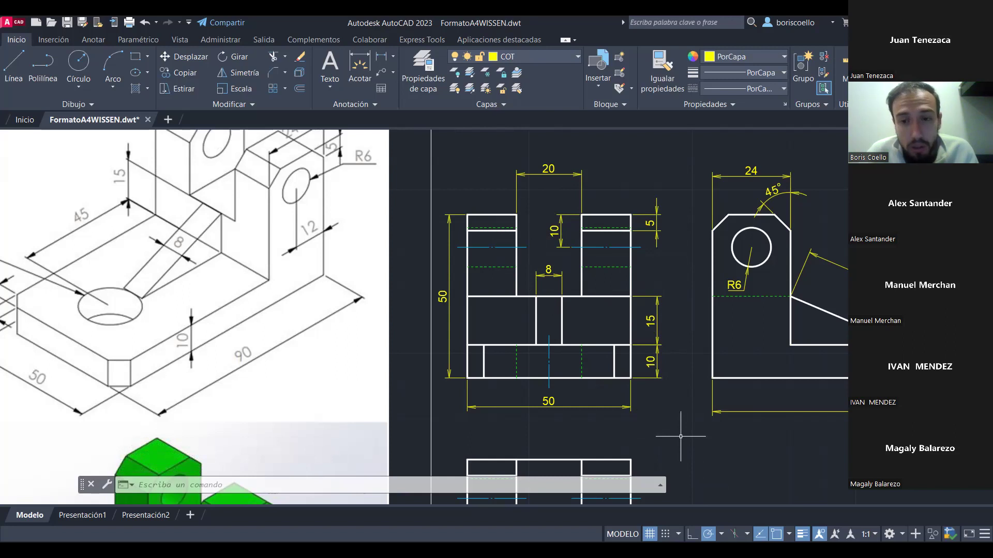
Highlight the hole location dimensions in the front and side views and compare them with the isometric reference
left_click(560, 238)
mouse_move(767, 452)
middle_mouse_down()
mouse_move(589, 376)
mouse_move(720, 430)
middle_mouse_up()
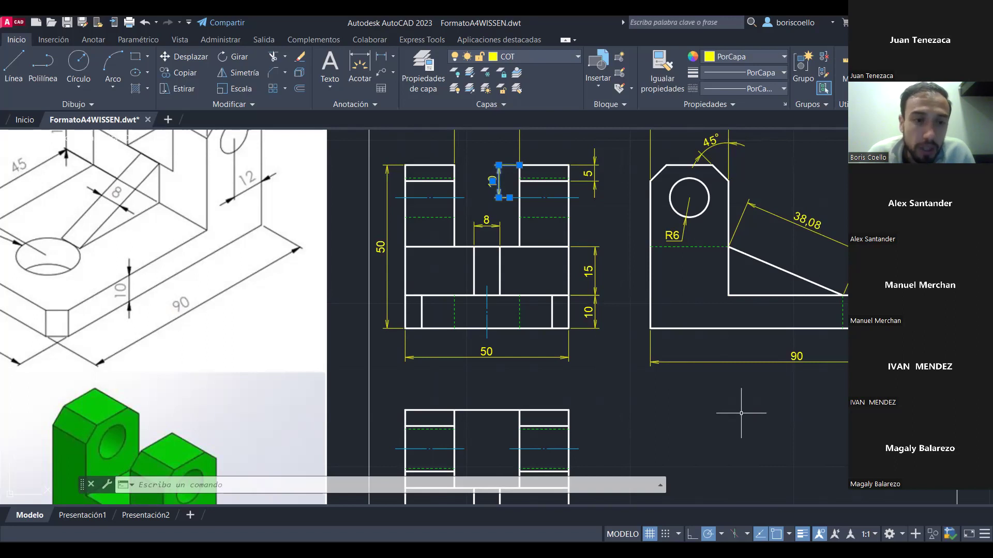
scroll(741, 413, "down", 2)
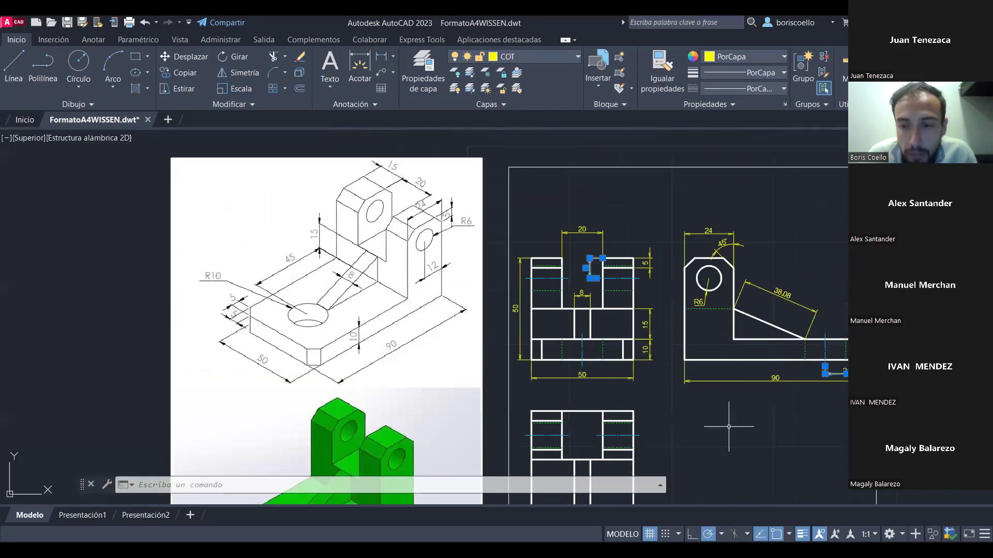
middle_click_drag(721, 408, 710, 370)
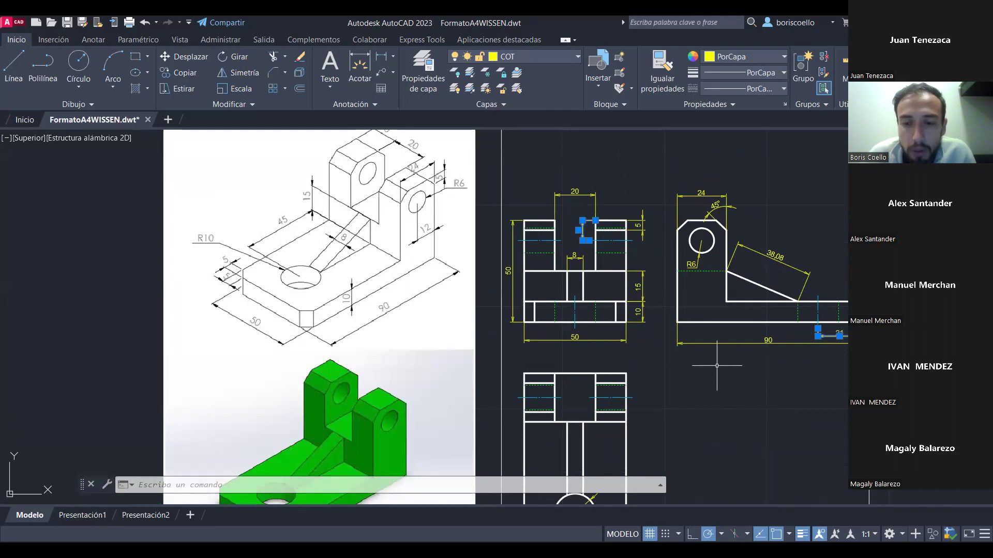
middle_click_drag(760, 397, 691, 330)
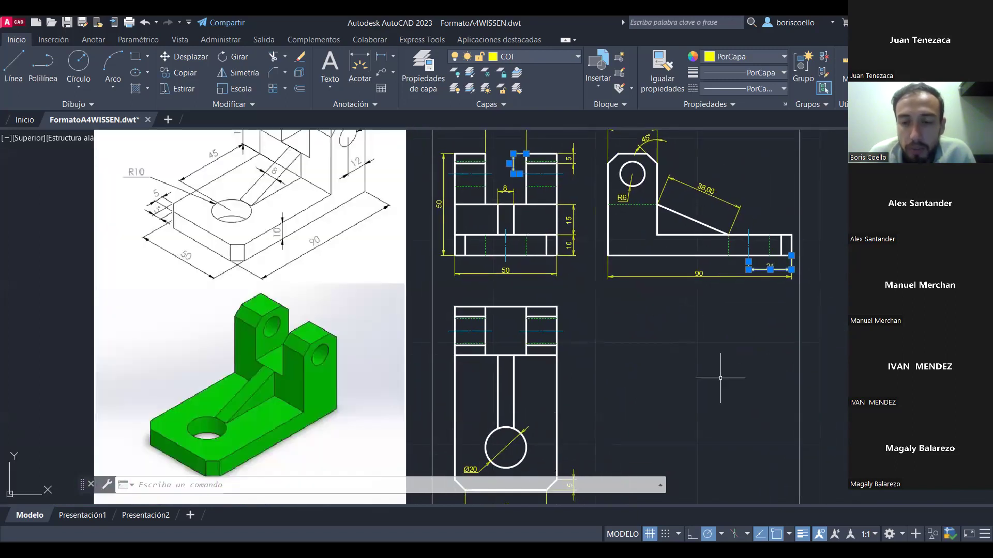
key("Escape")
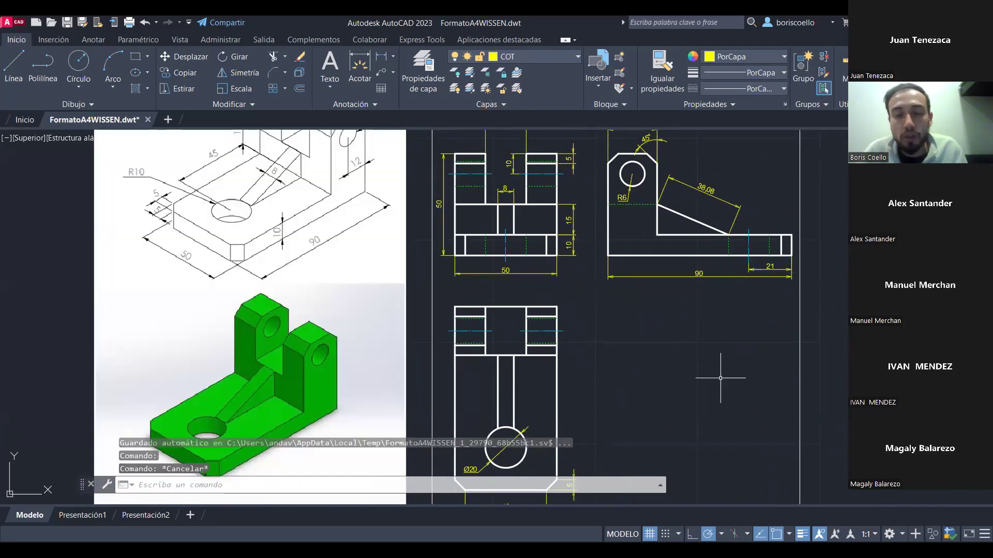